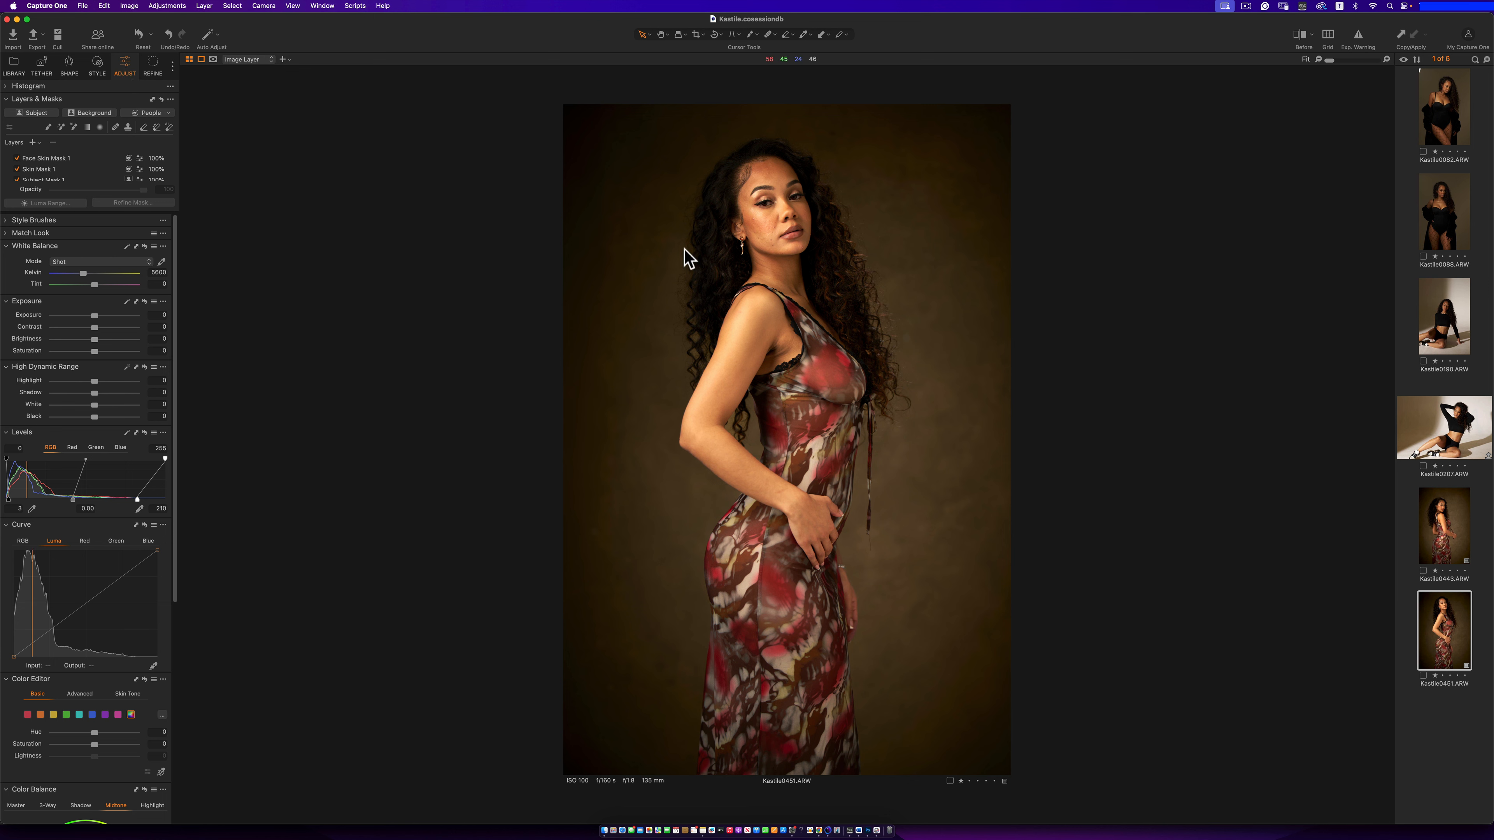
# Compare the before and after versions of portrait 0443
pyautogui.click(1443, 550)
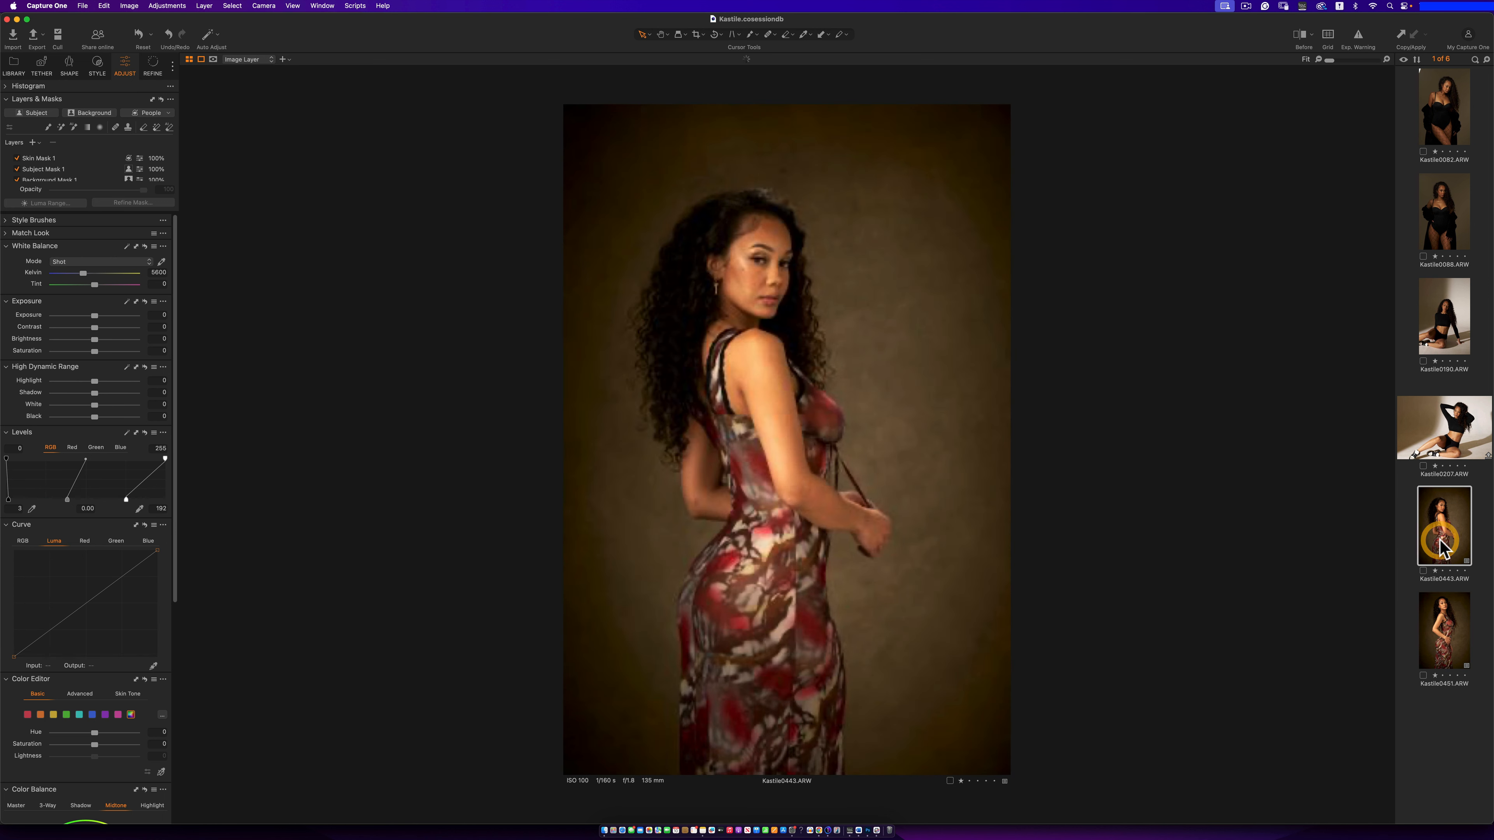
pyautogui.click(1297, 37)
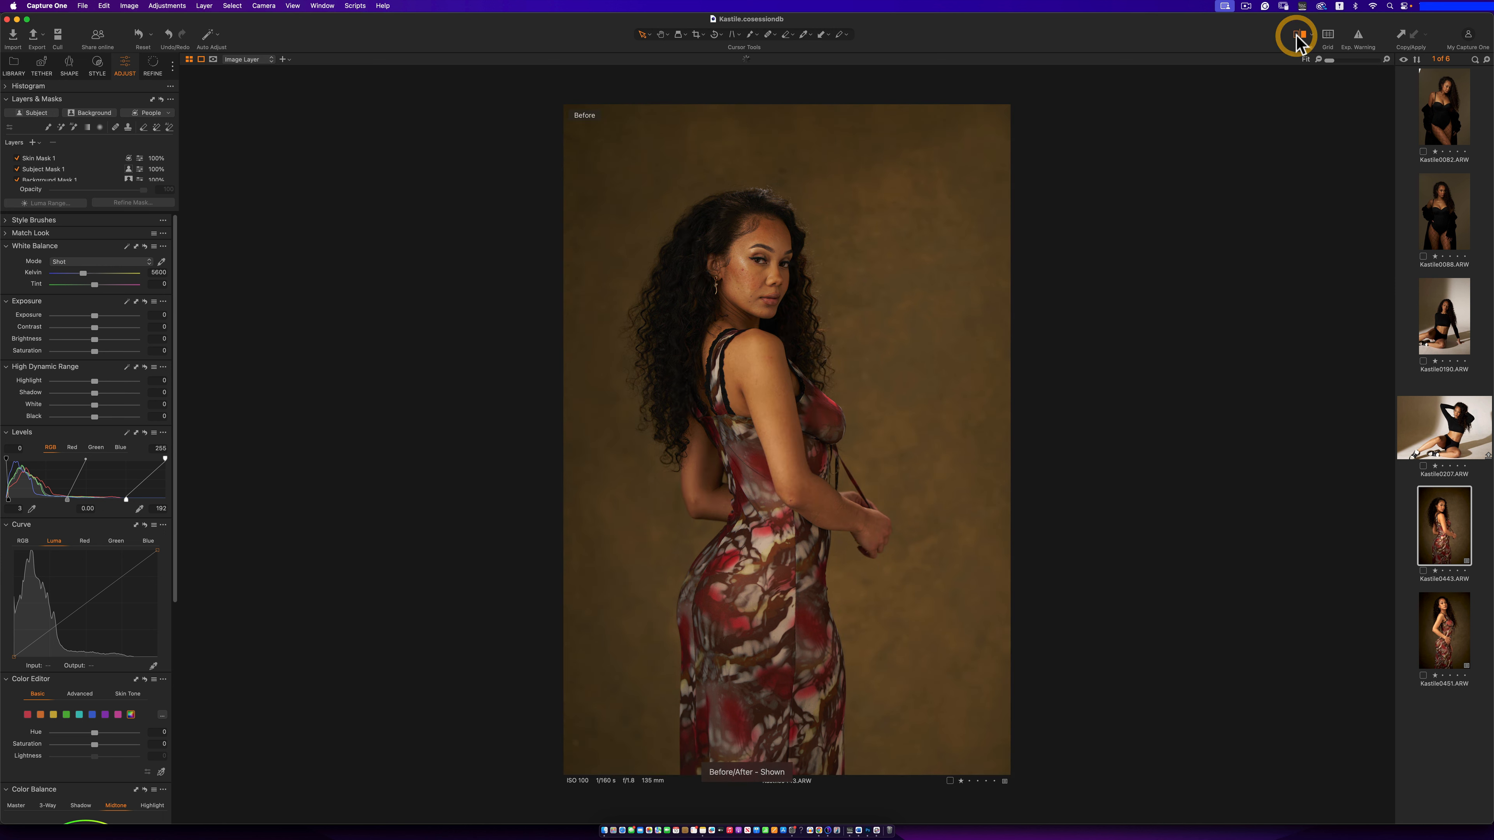
pyautogui.click(1297, 37)
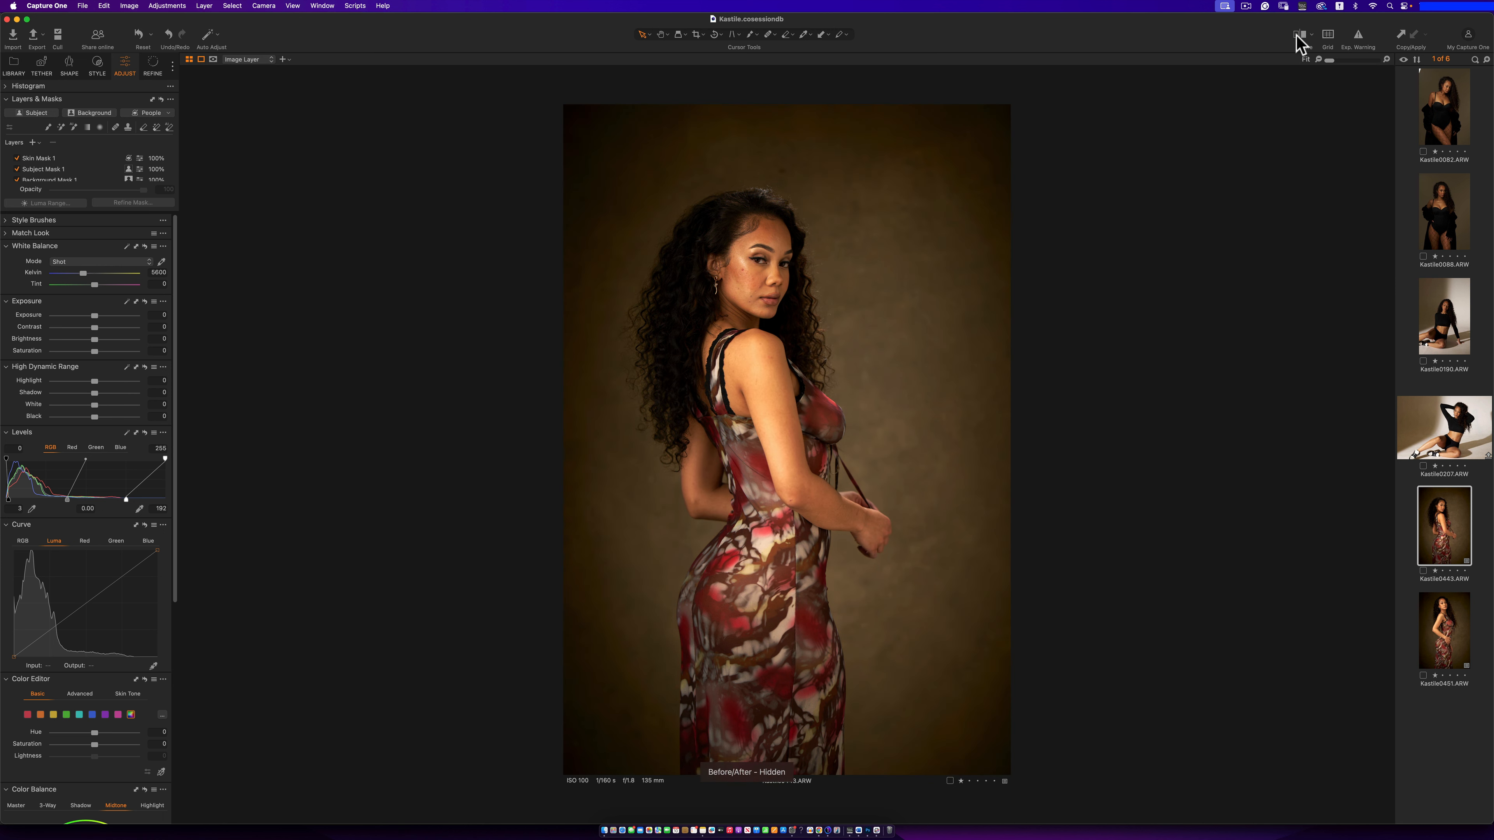
pyautogui.click(1297, 37)
pyautogui.click(1297, 37)
# Compare the before and after versions of portrait 0451, toggling between the unedited and edited image
pyautogui.click(1451, 627)
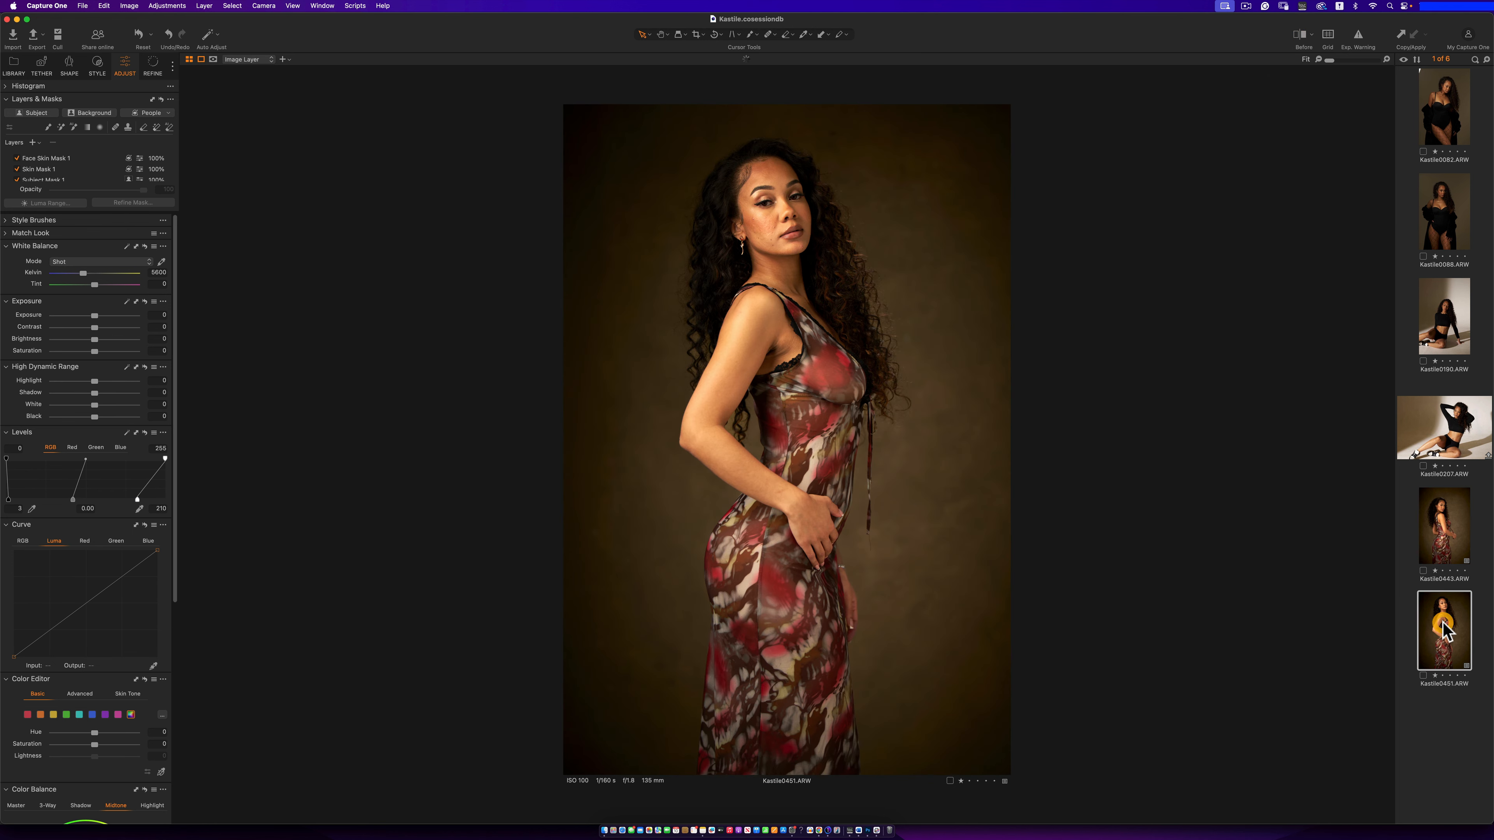
pyautogui.click(1298, 40)
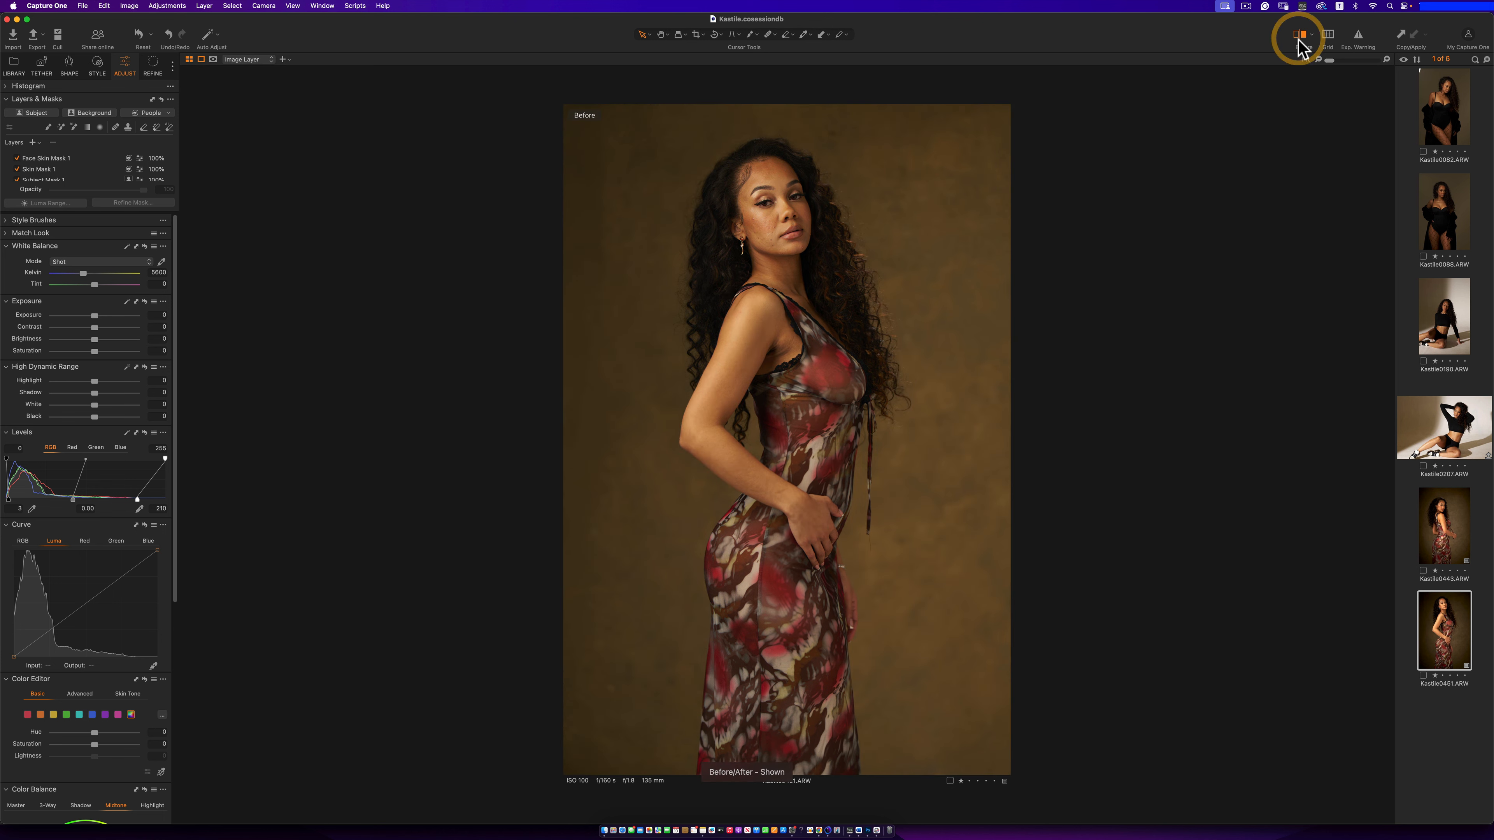
pyautogui.click(1298, 41)
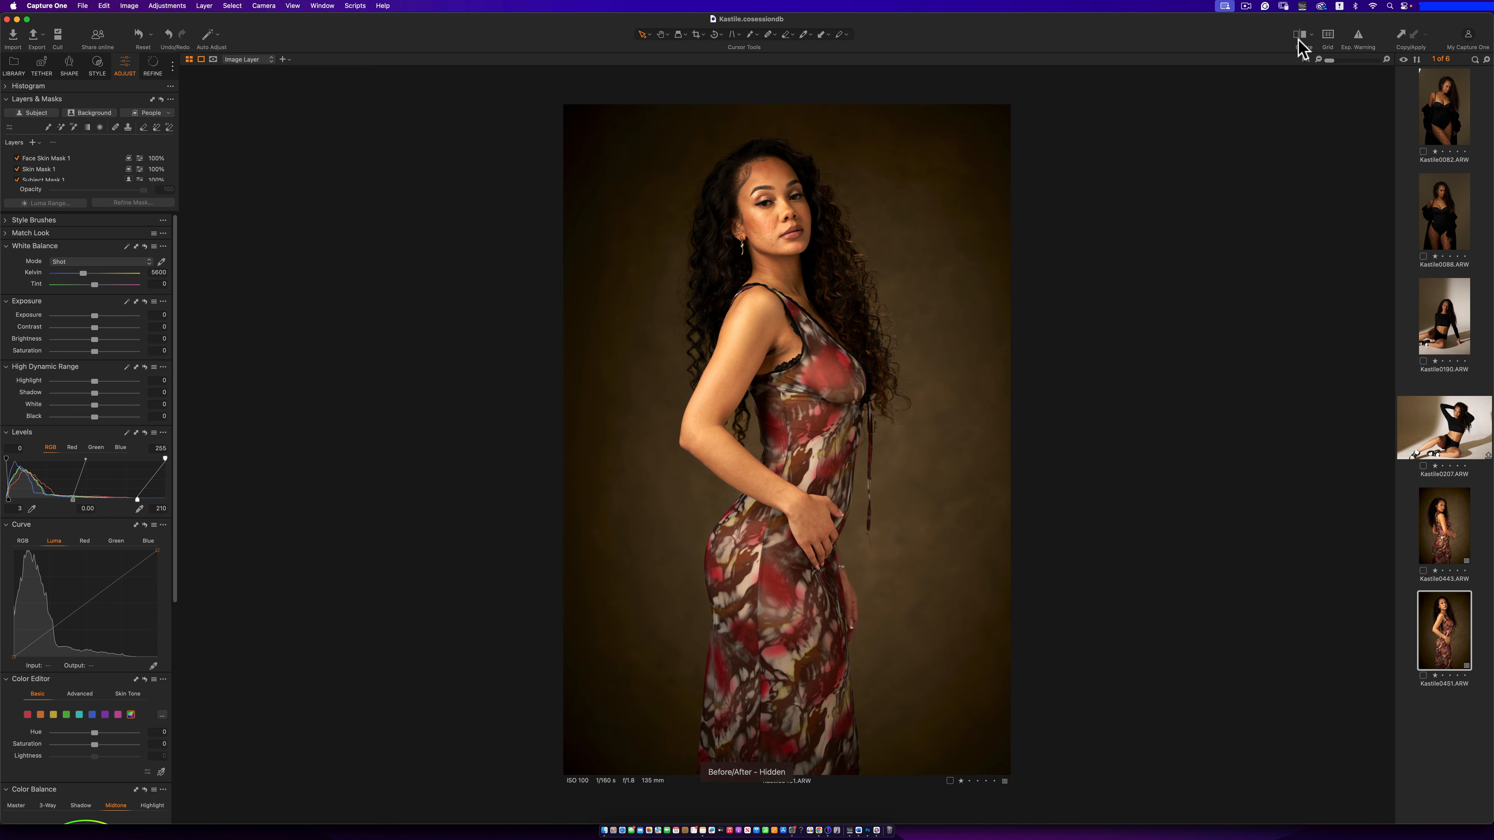
pyautogui.click(1302, 47)
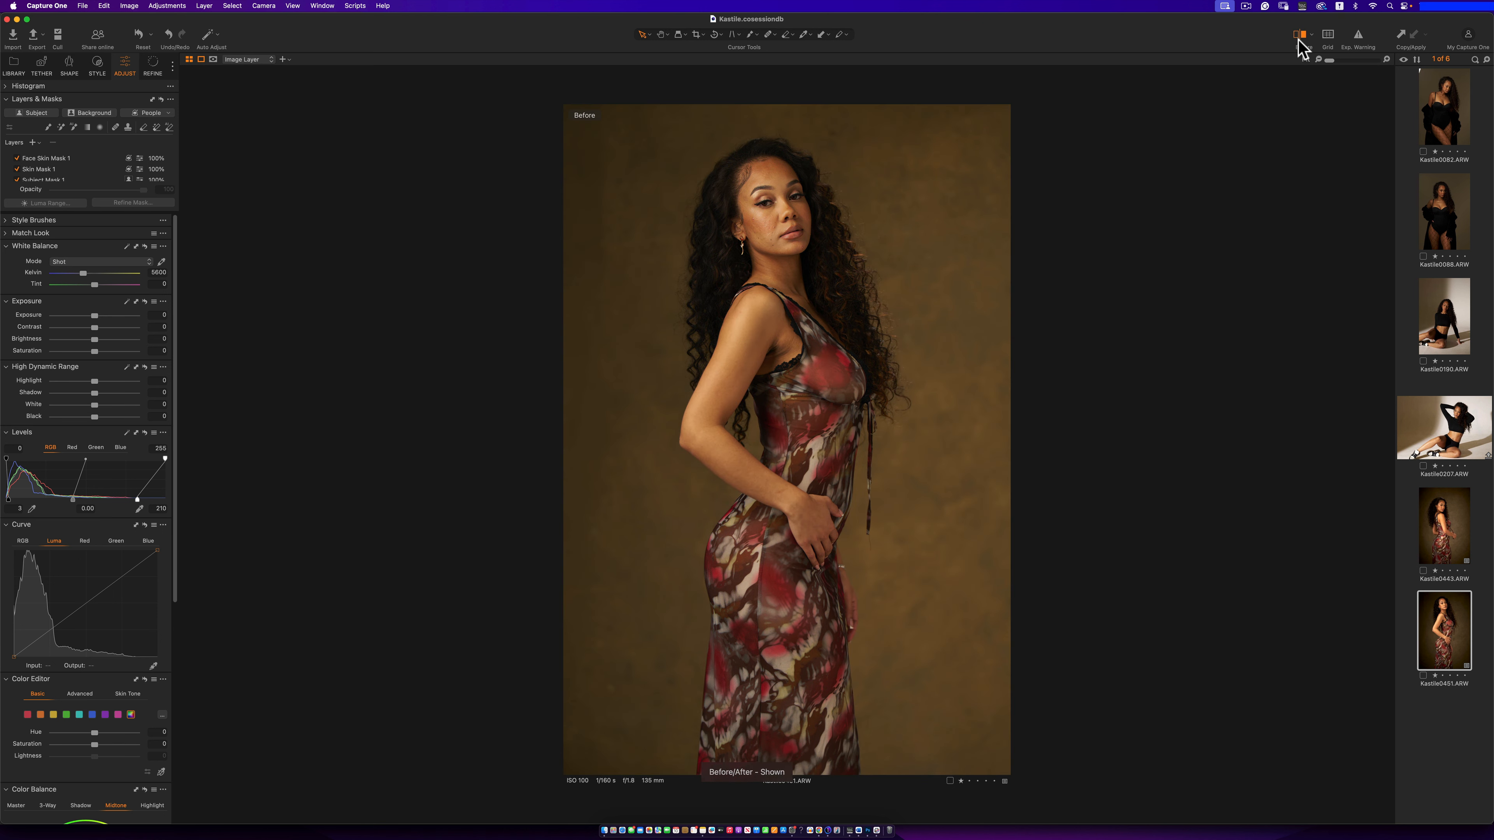
pyautogui.click(1299, 41)
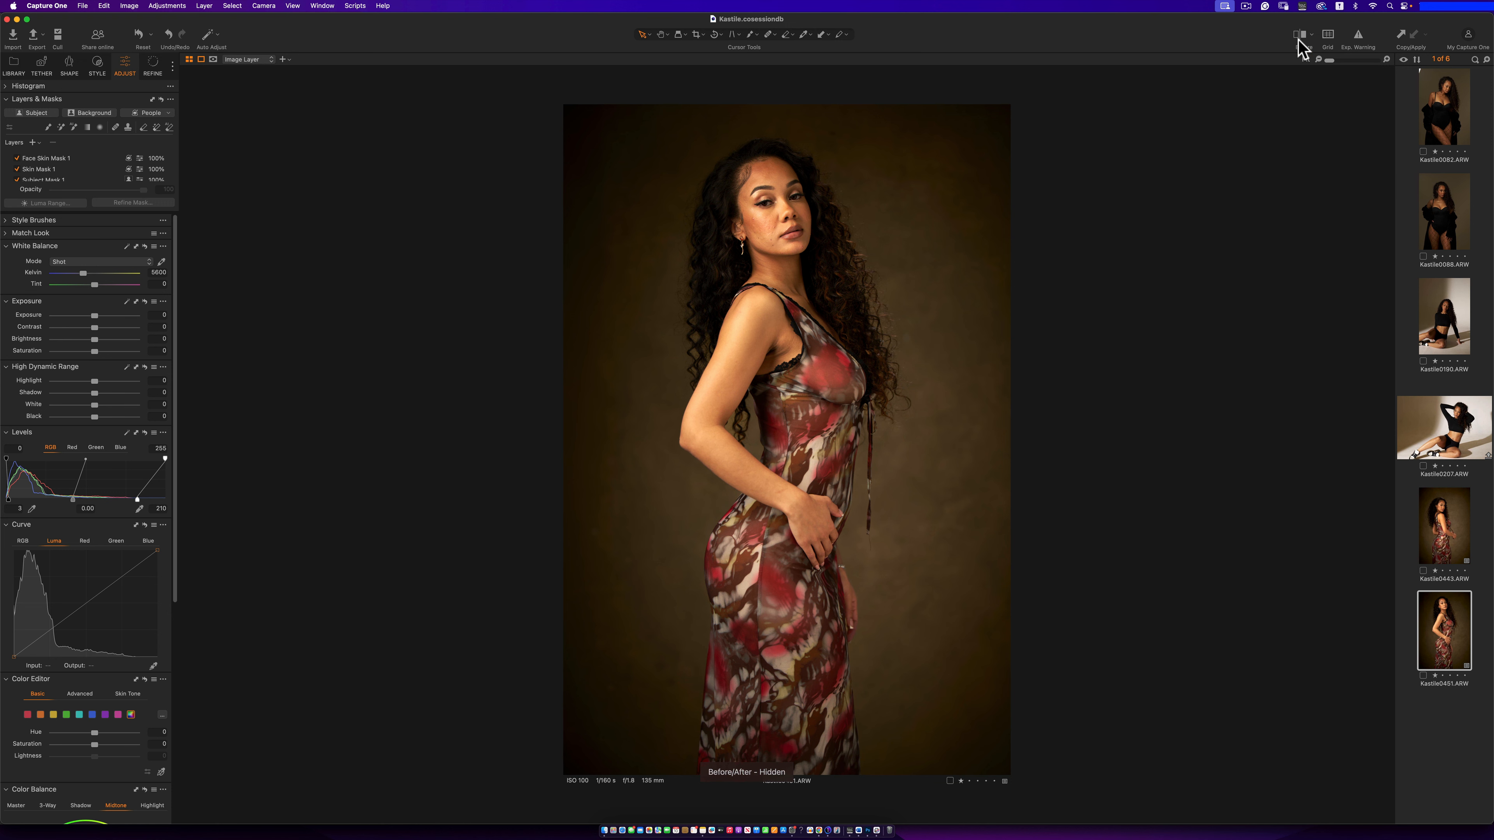
pyautogui.click(1299, 41)
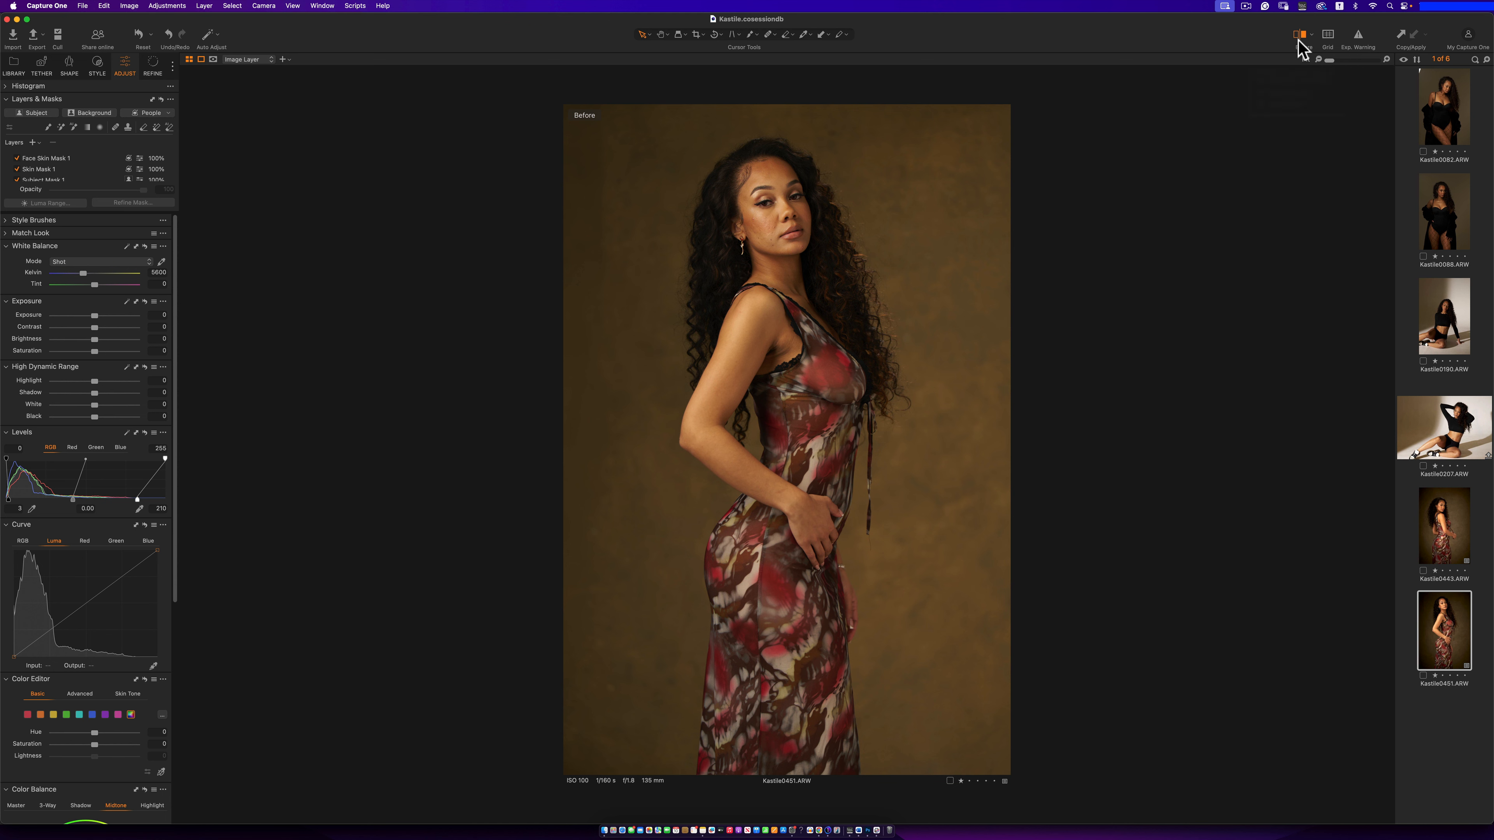
pyautogui.click(1300, 40)
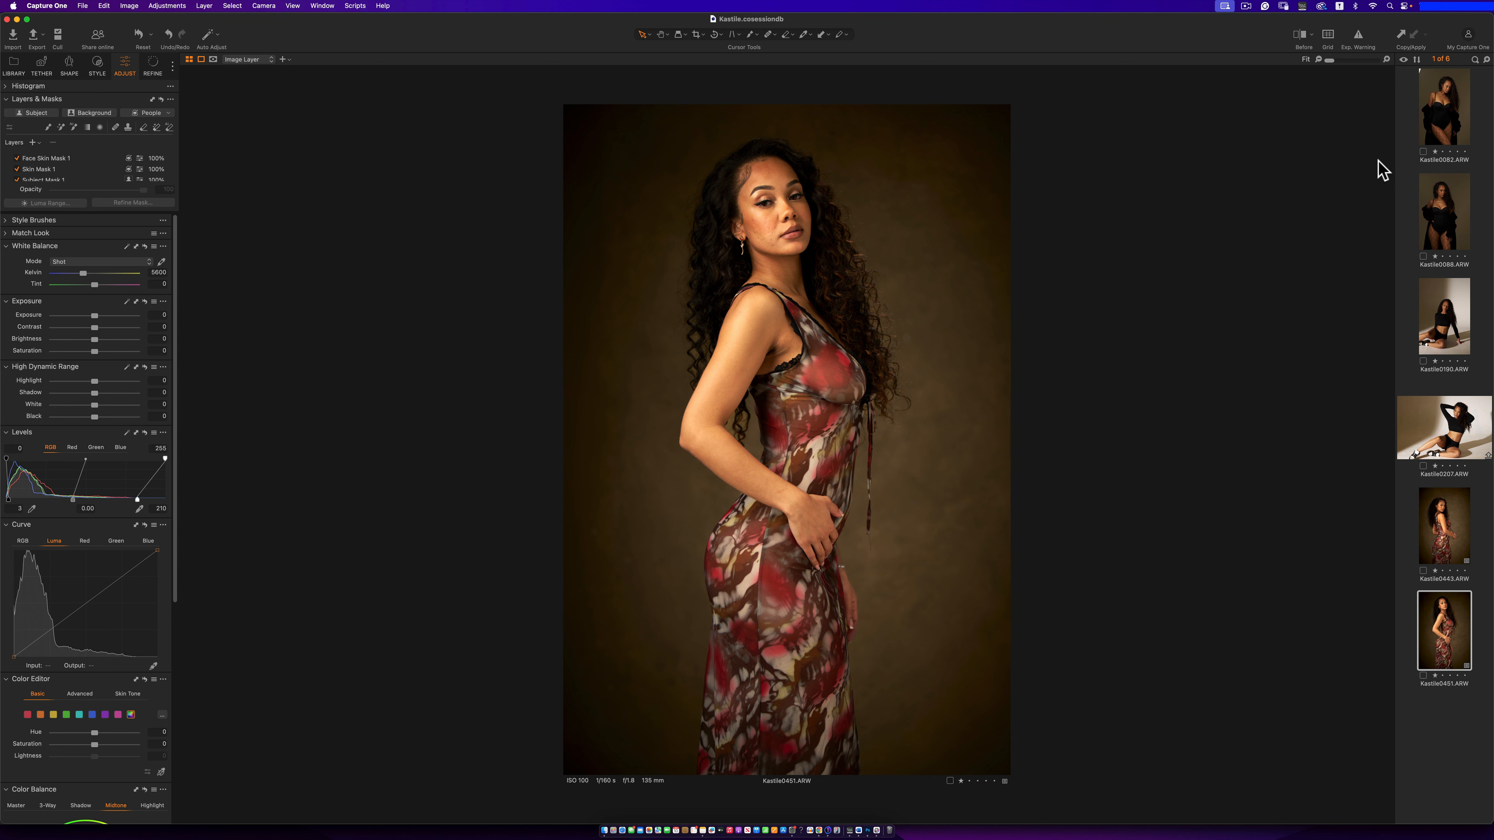
pyautogui.rightClick(1436, 635)
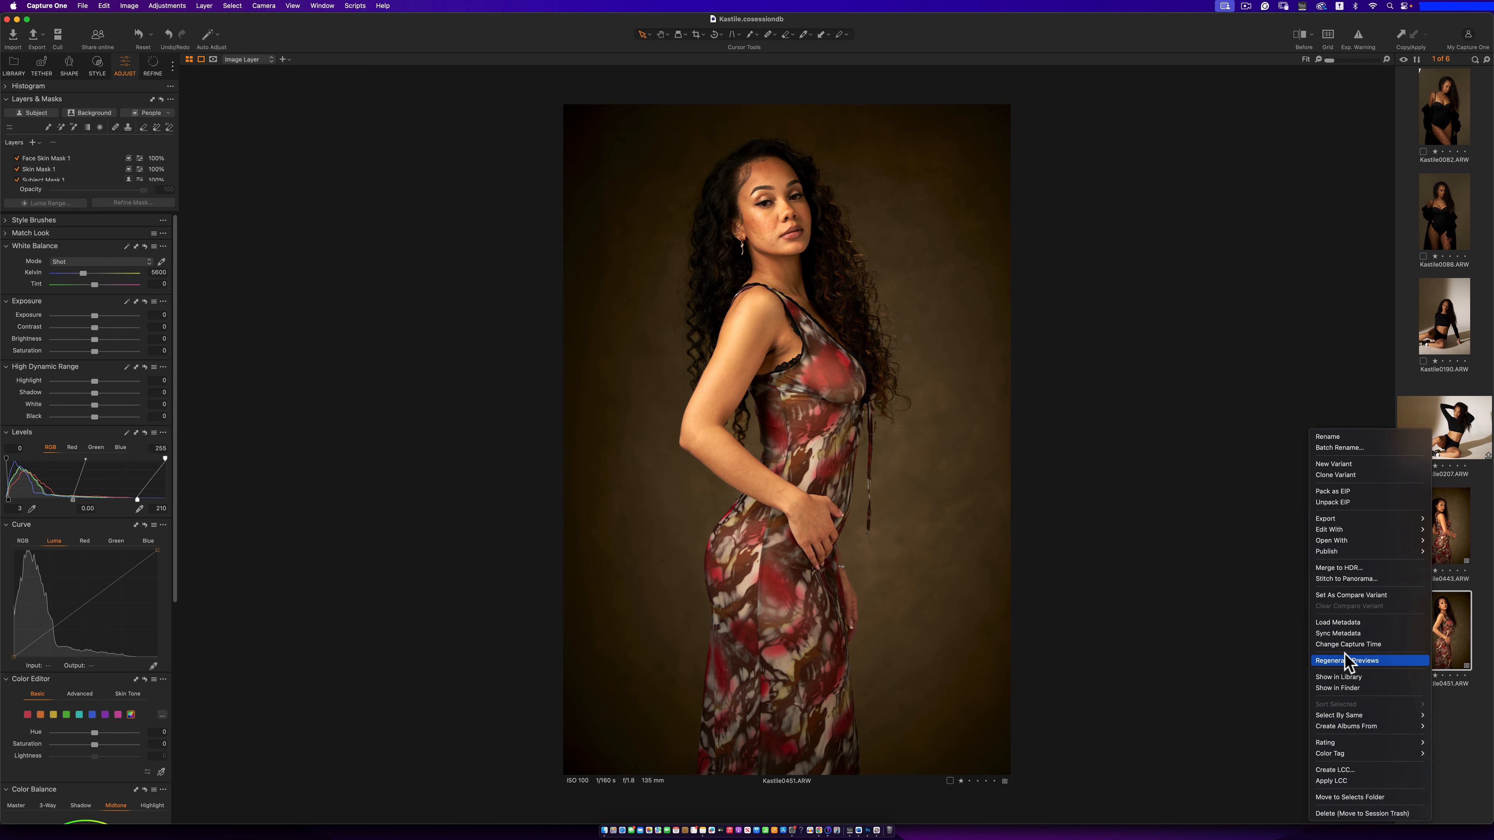
pyautogui.click(1333, 464)
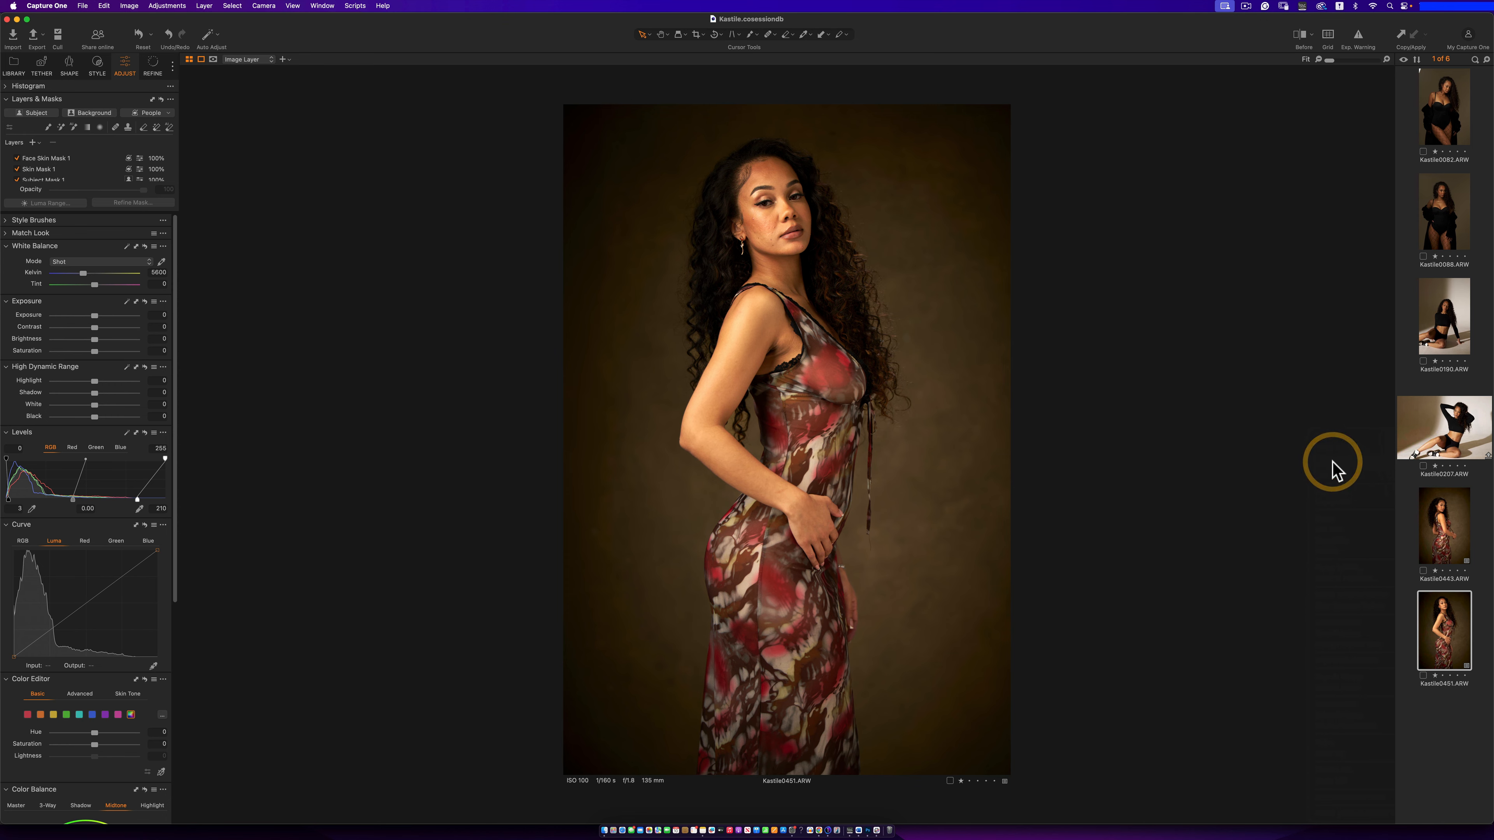
pyautogui.click(1450, 616)
pyautogui.rightClick(1450, 616)
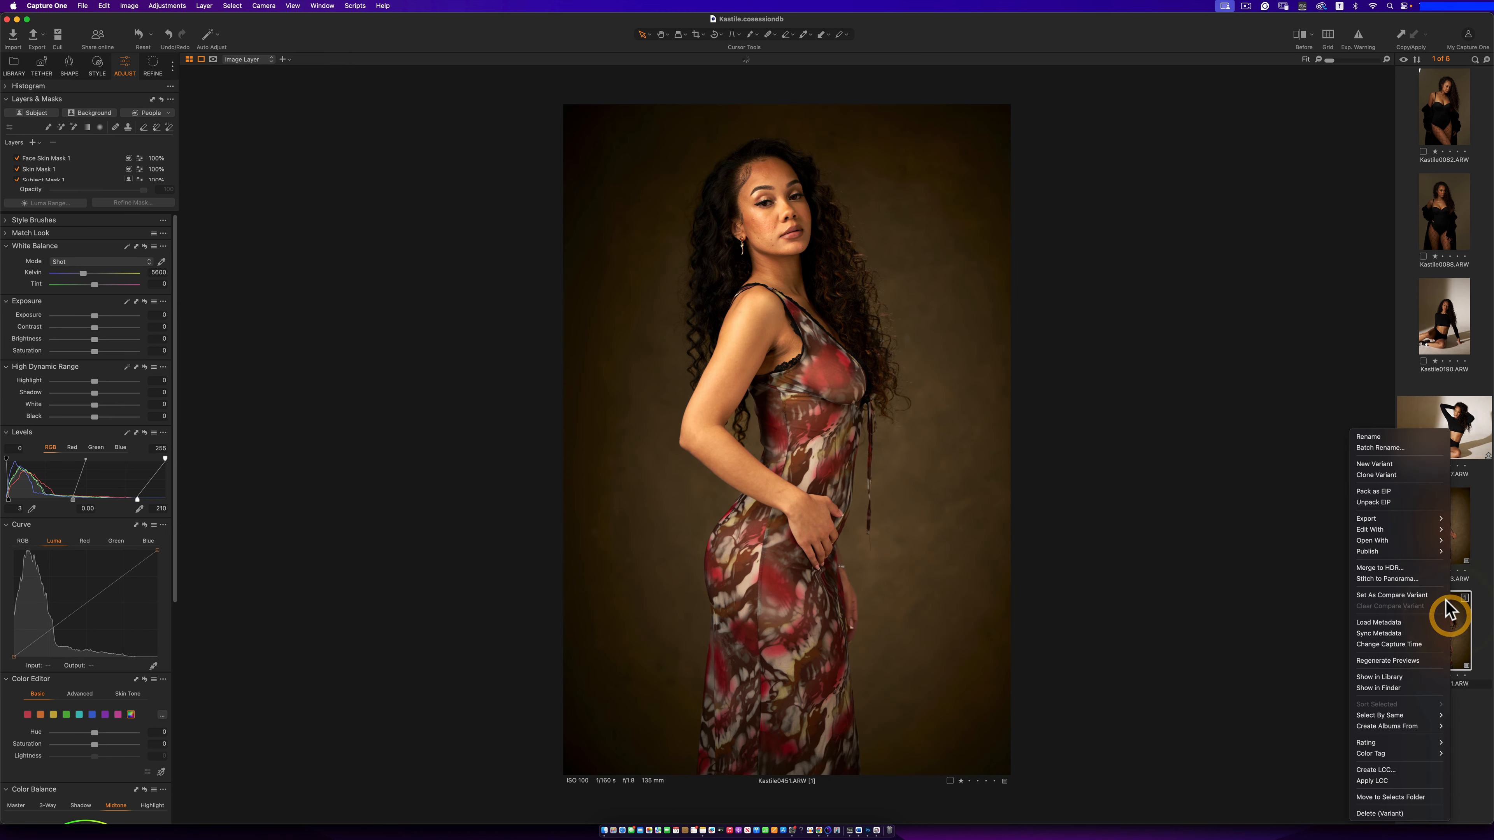
pyautogui.click(1389, 470)
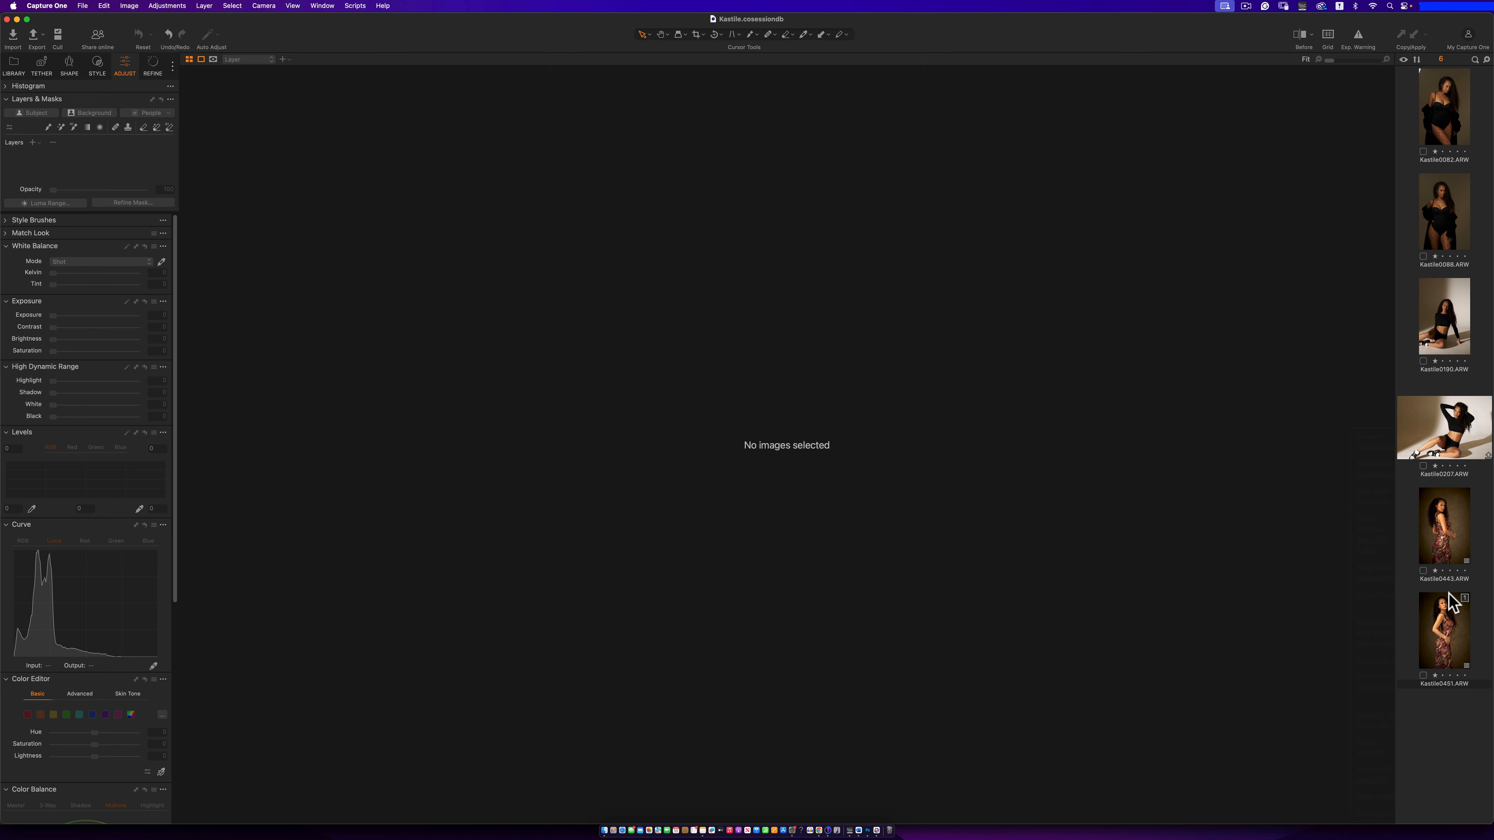
# Reset all adjustments and layers on portrait 0451
pyautogui.click(1449, 629)
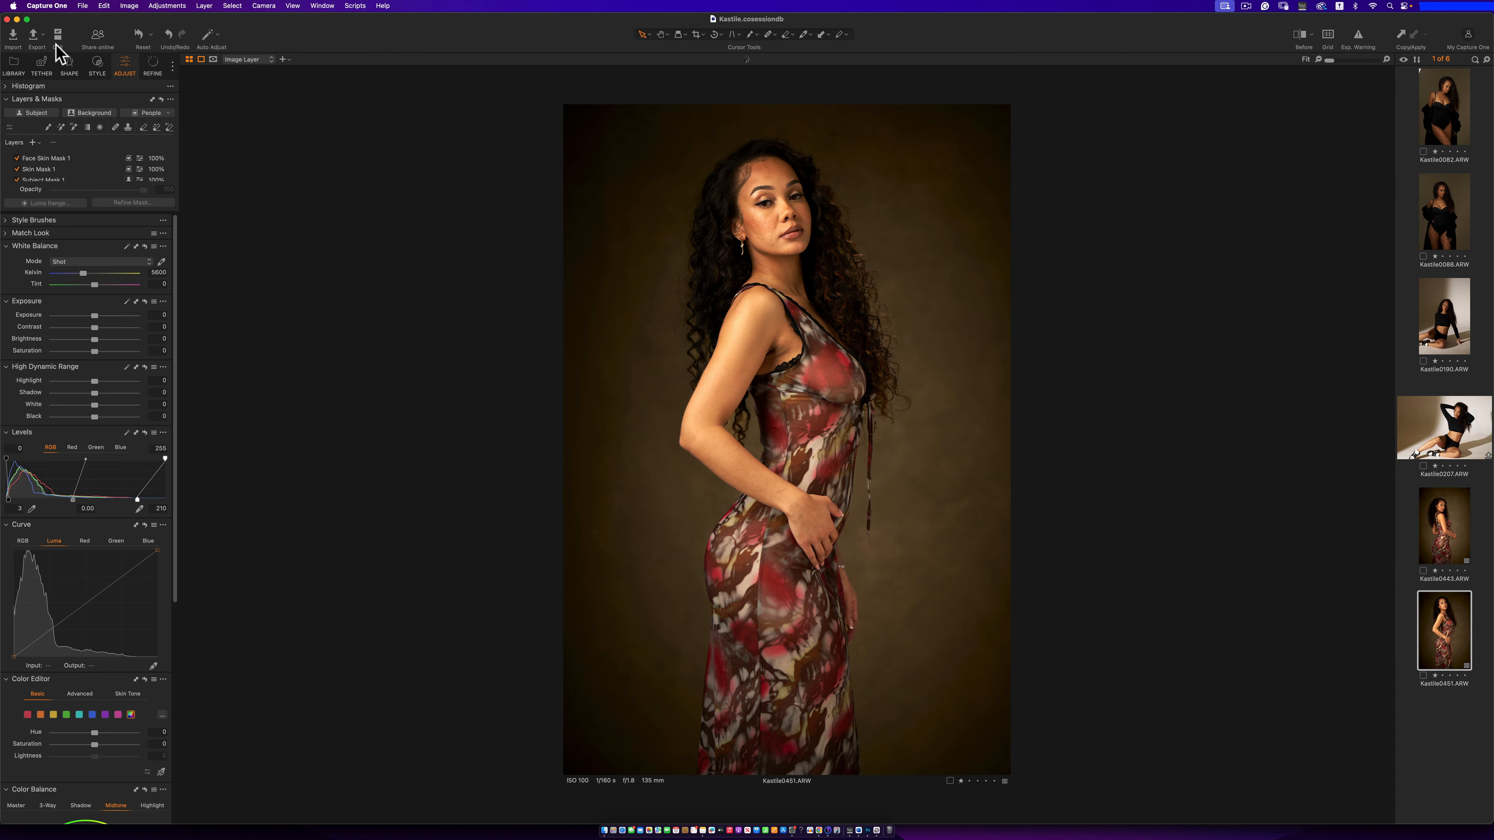
pyautogui.click(136, 36)
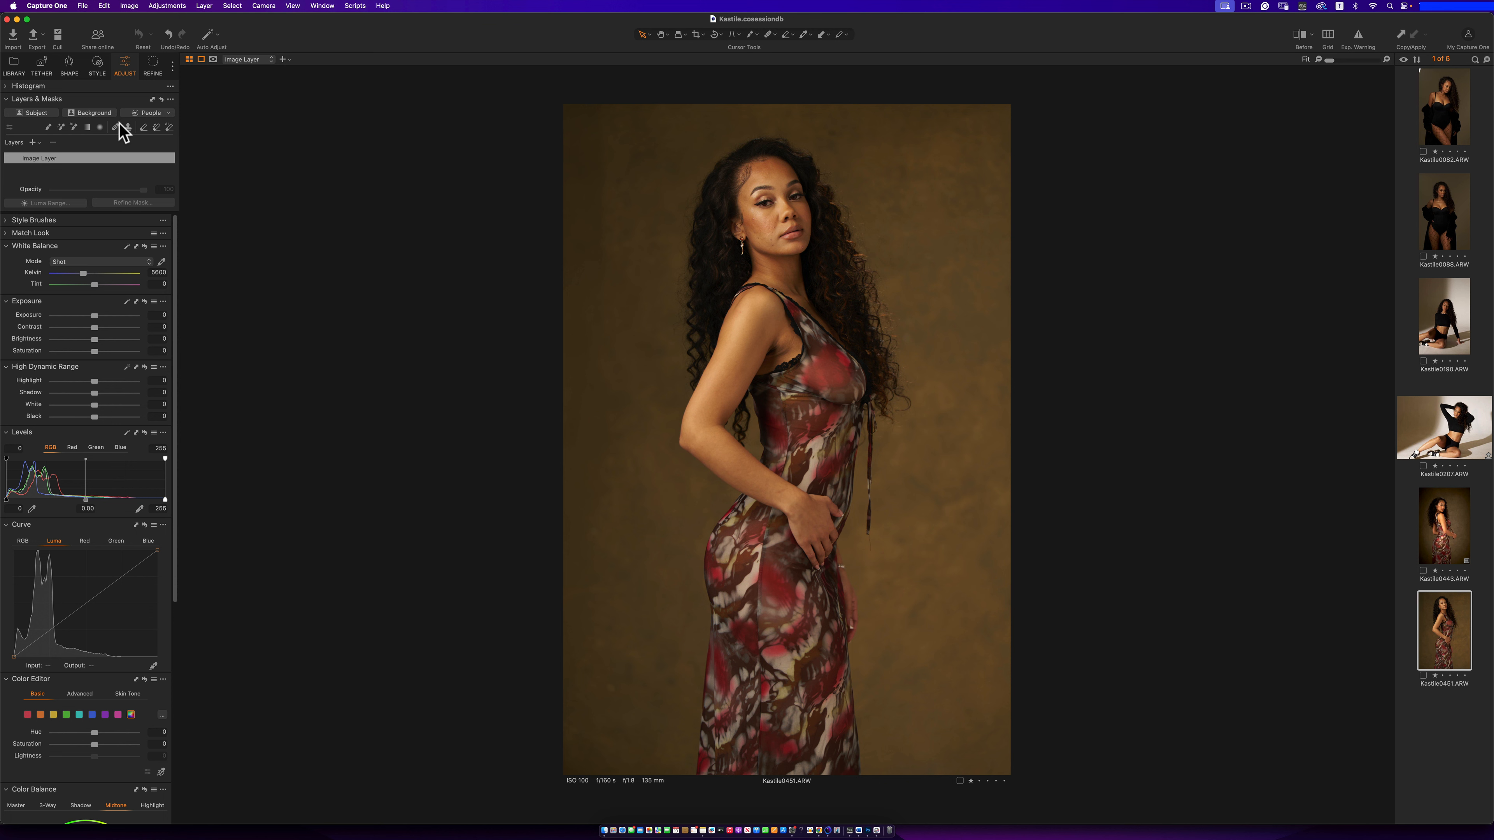
# Create an AI background mask layer for the portrait and display its mask overlay
pyautogui.click(169, 113)
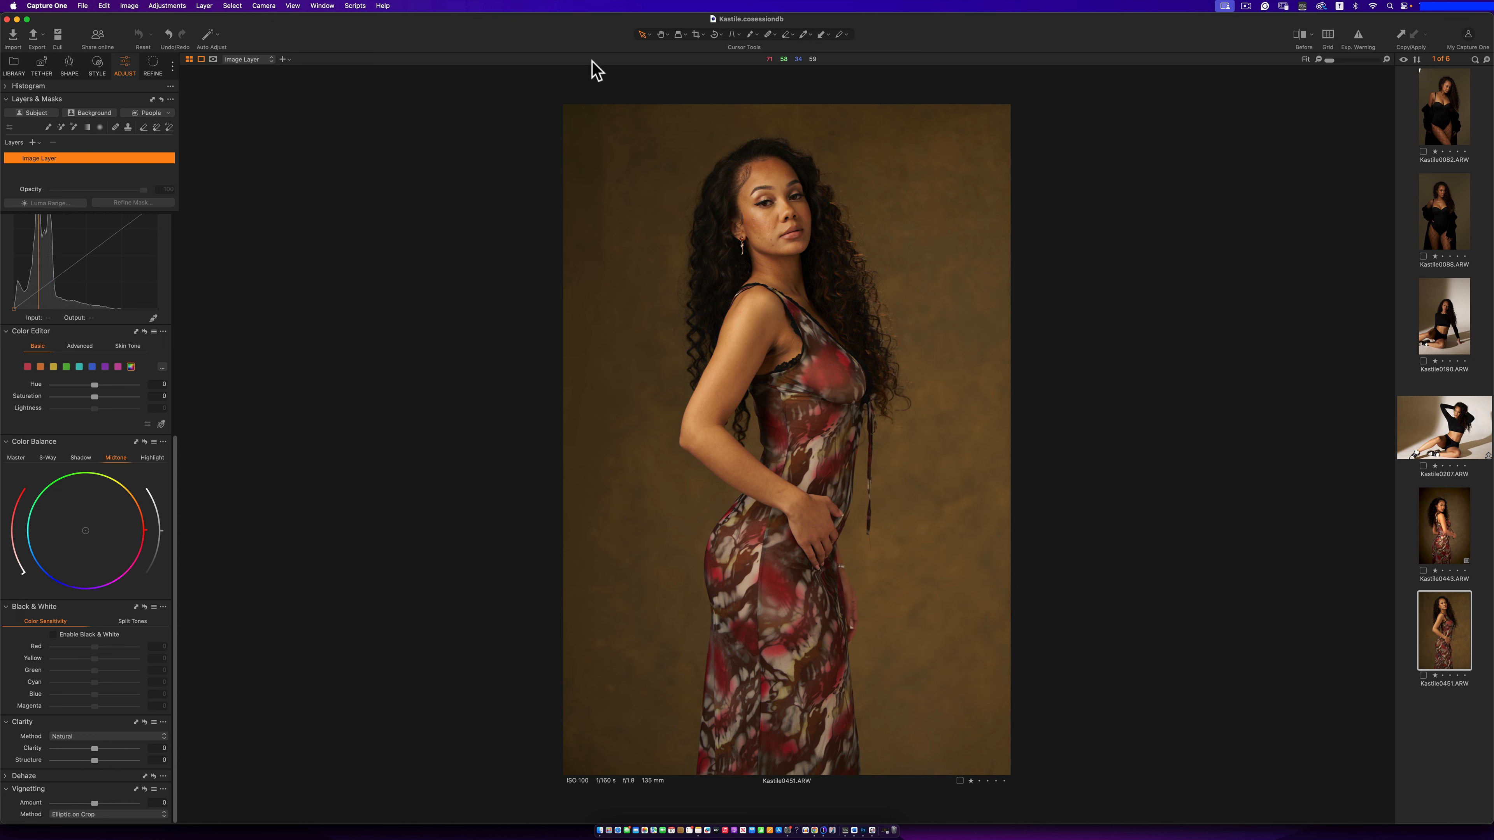
pyautogui.click(95, 118)
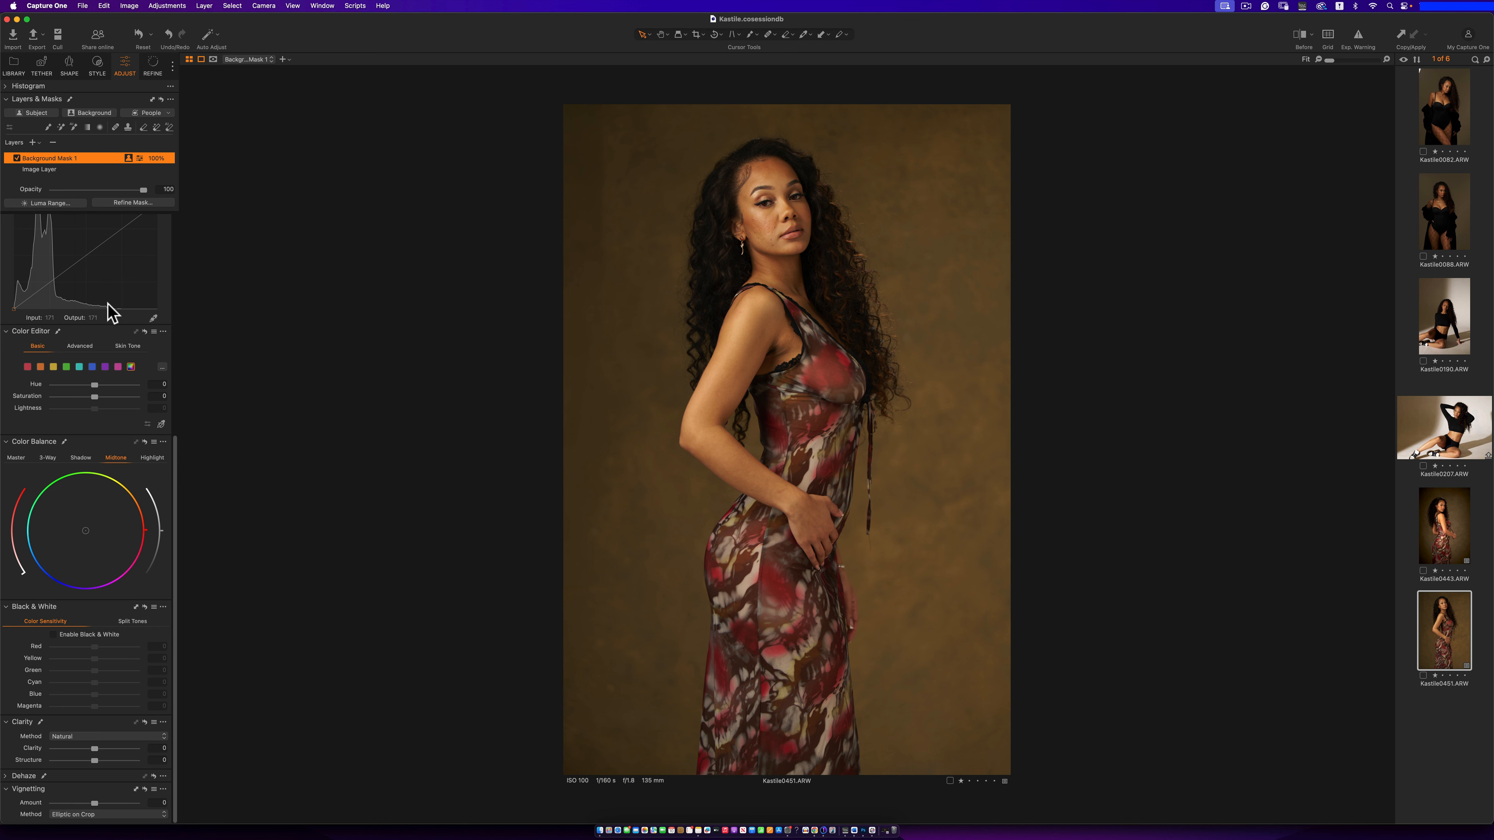
pyautogui.press('m')
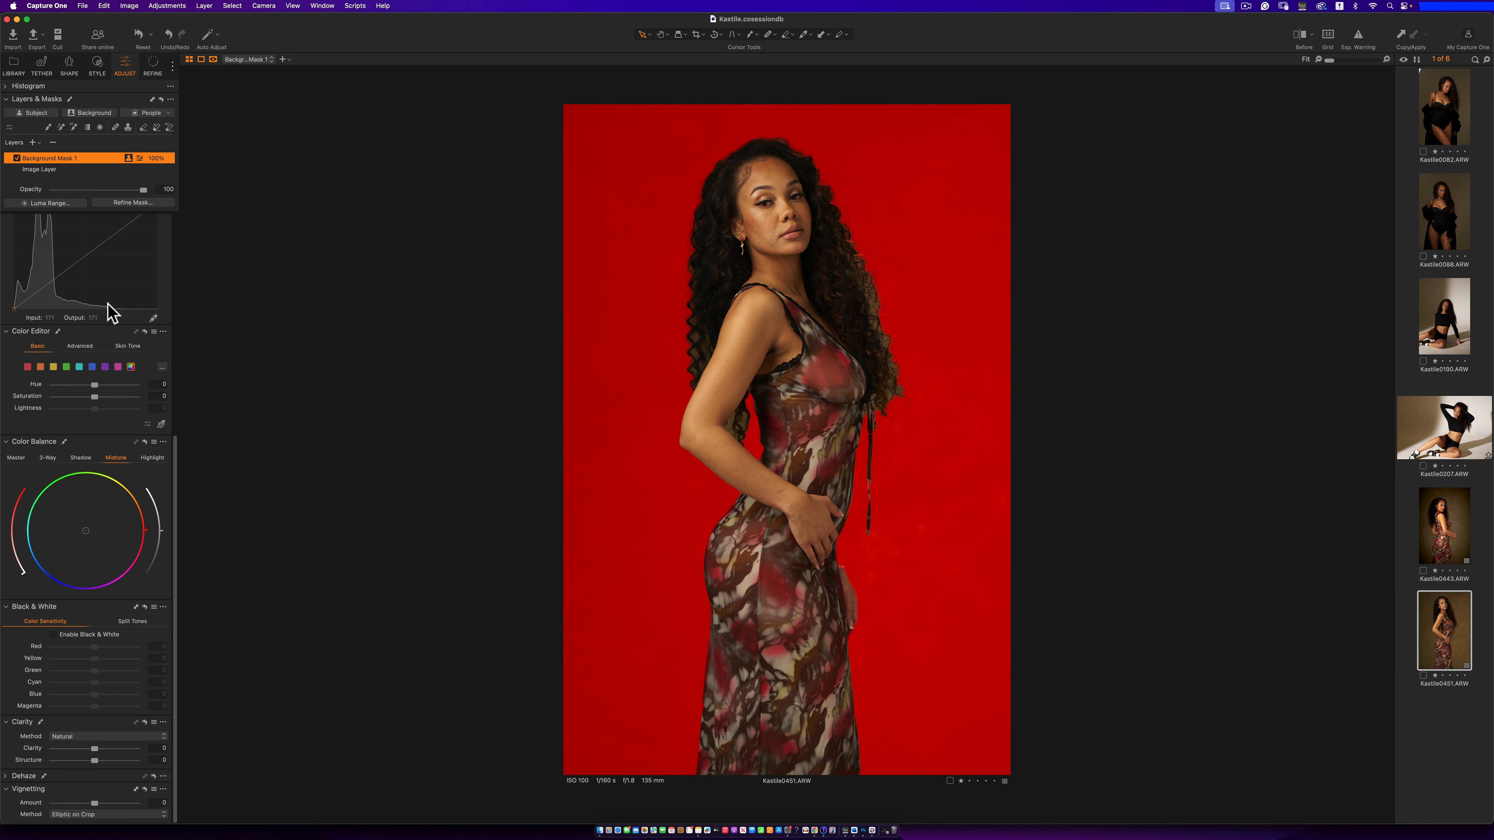
# Add the curls and the backdrop showing through them inside the bent elbow to the background mask with AI Select
pyautogui.doubleClick(799, 401)
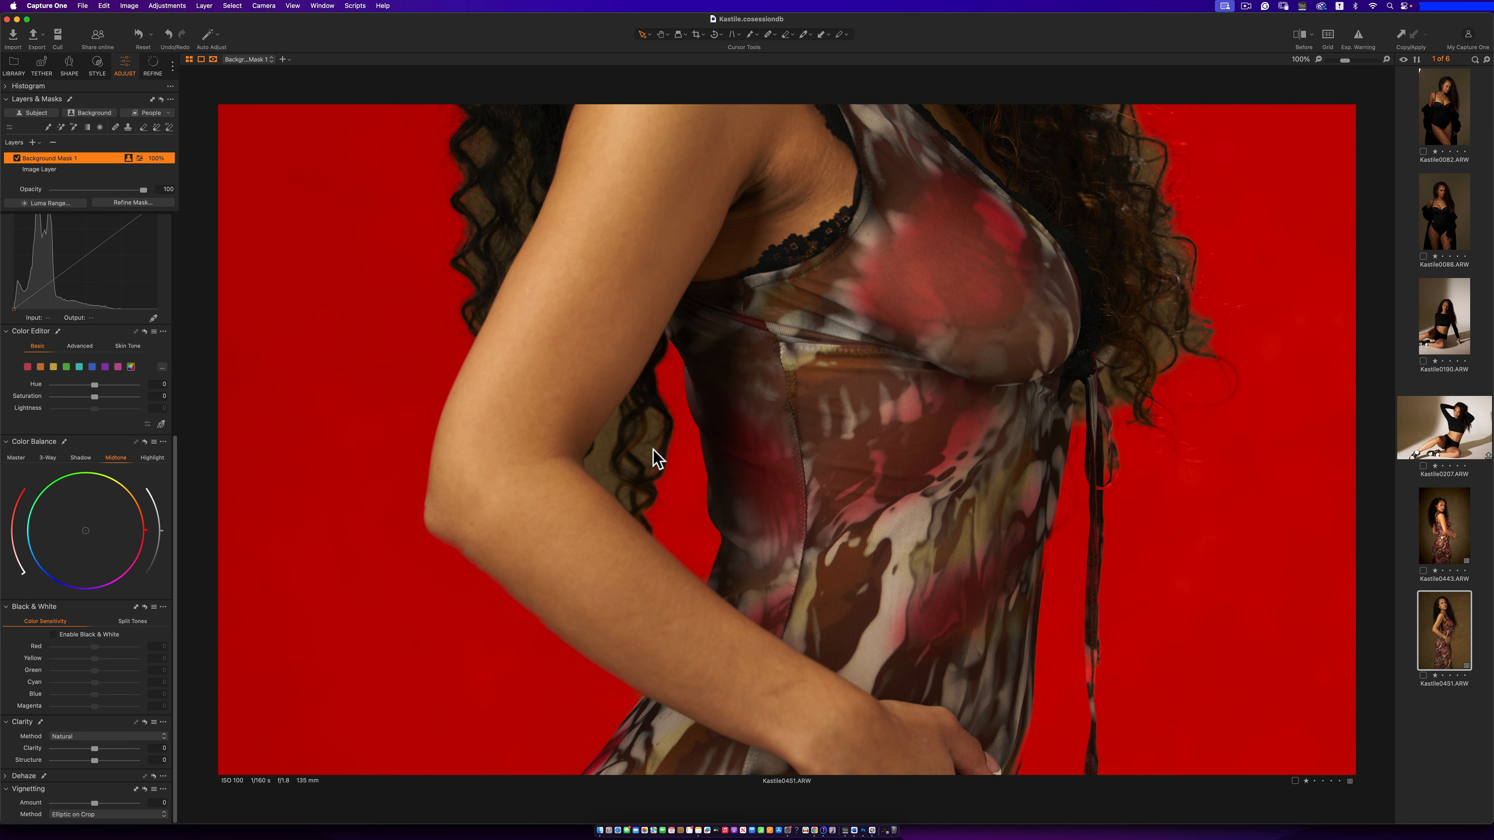
pyautogui.scroll(2, 657, 458)
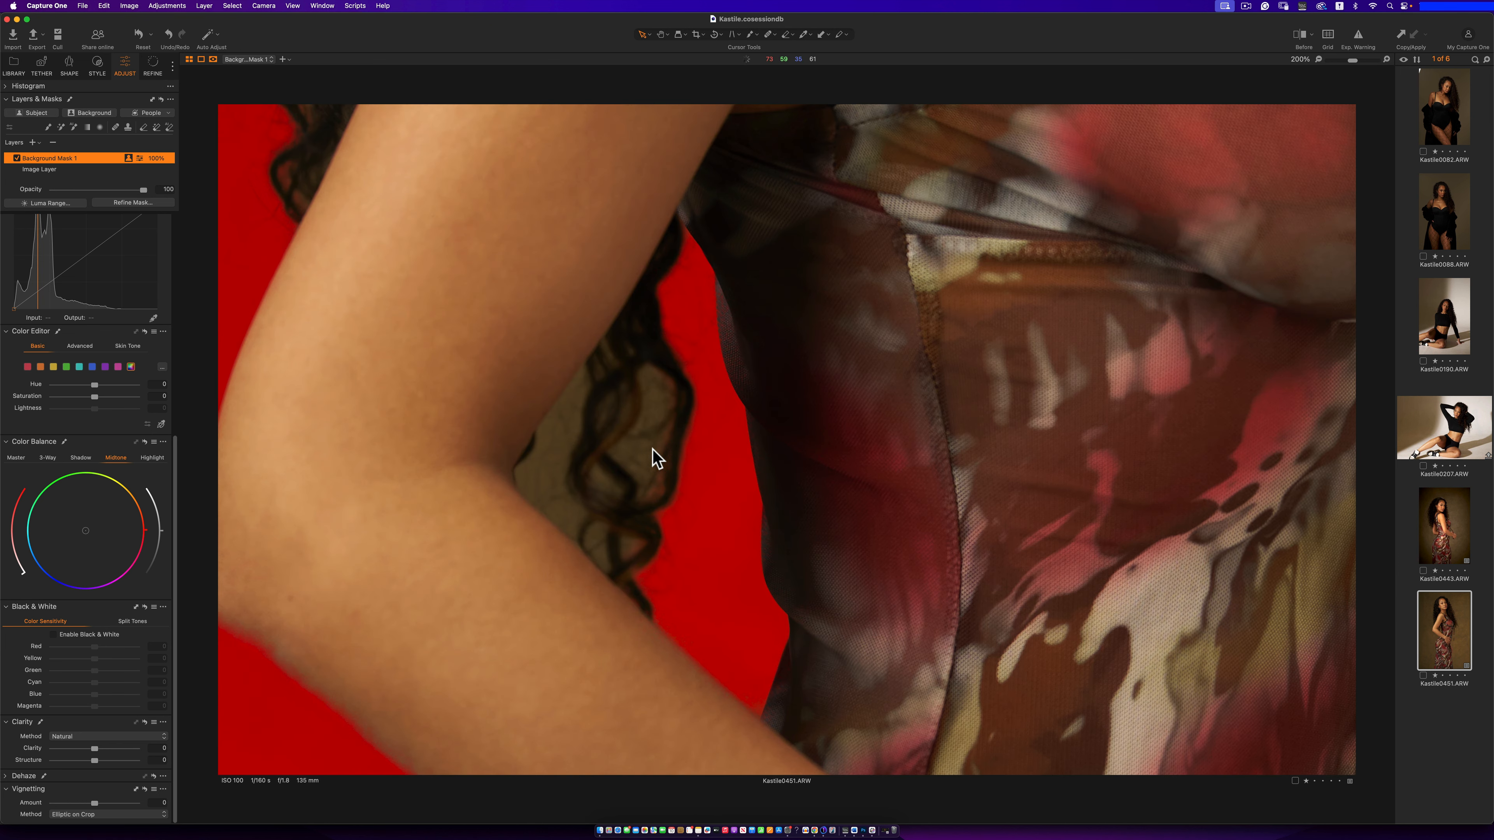
pyautogui.click(72, 126)
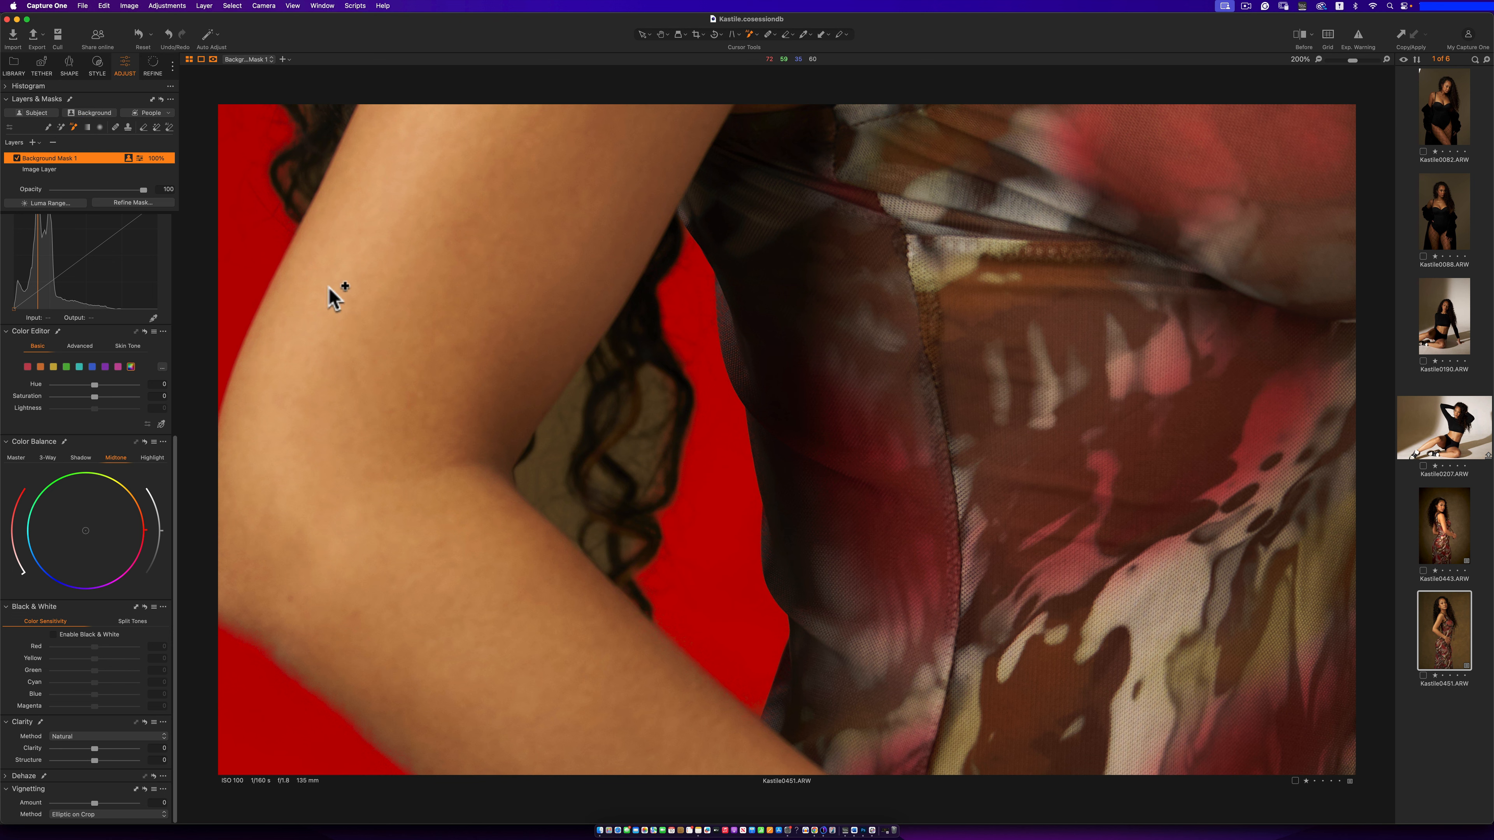
pyautogui.click(557, 435)
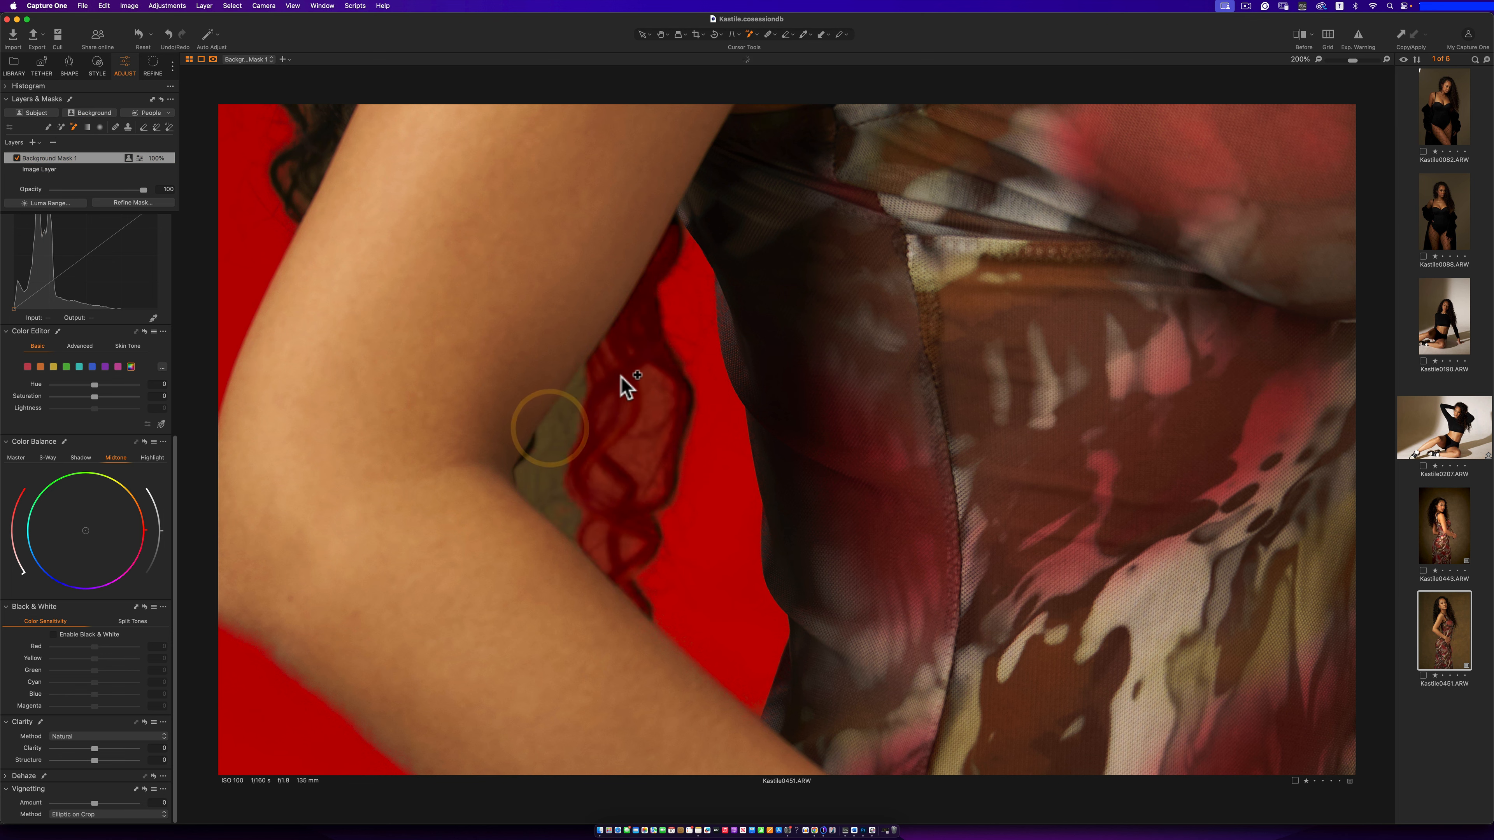
pyautogui.scroll(-5, 710, 393)
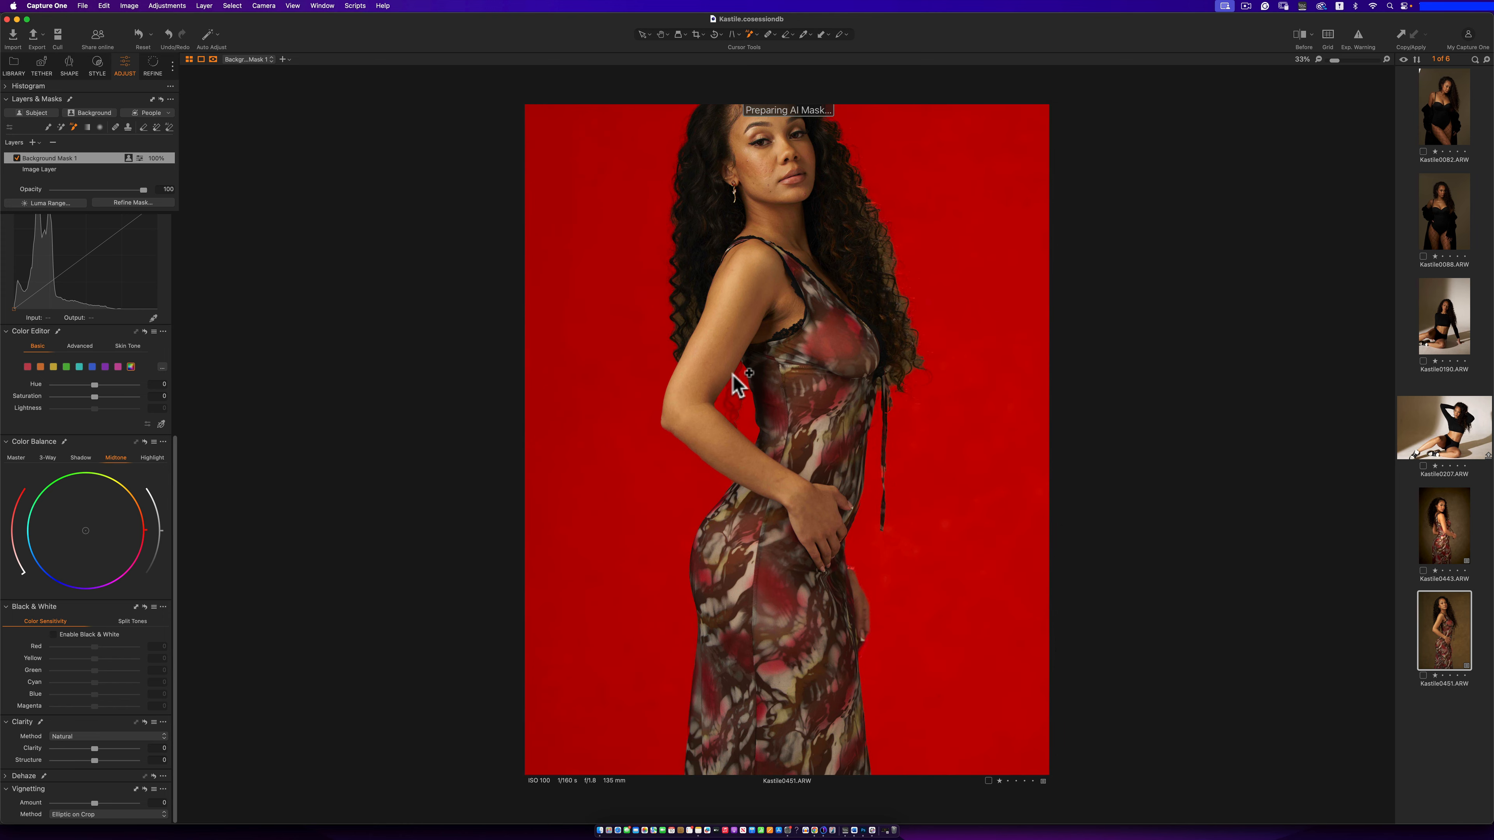
# Brush the backdrop visible through the outer curls on both sides of the hair into the background mask
pyautogui.scroll(5, 922, 318)
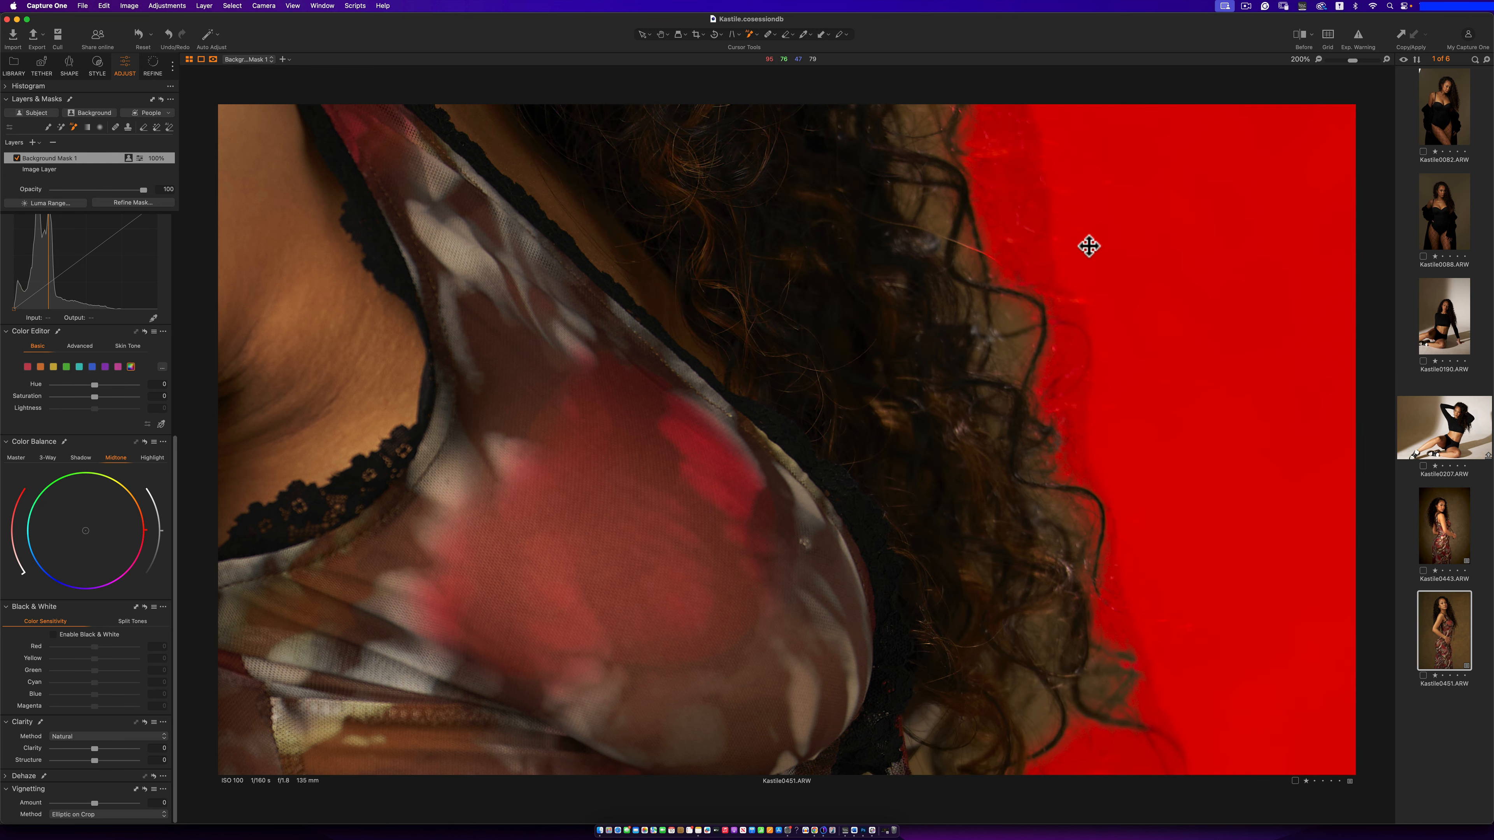
pyautogui.press('super+minus')
pyautogui.press('super+minus')
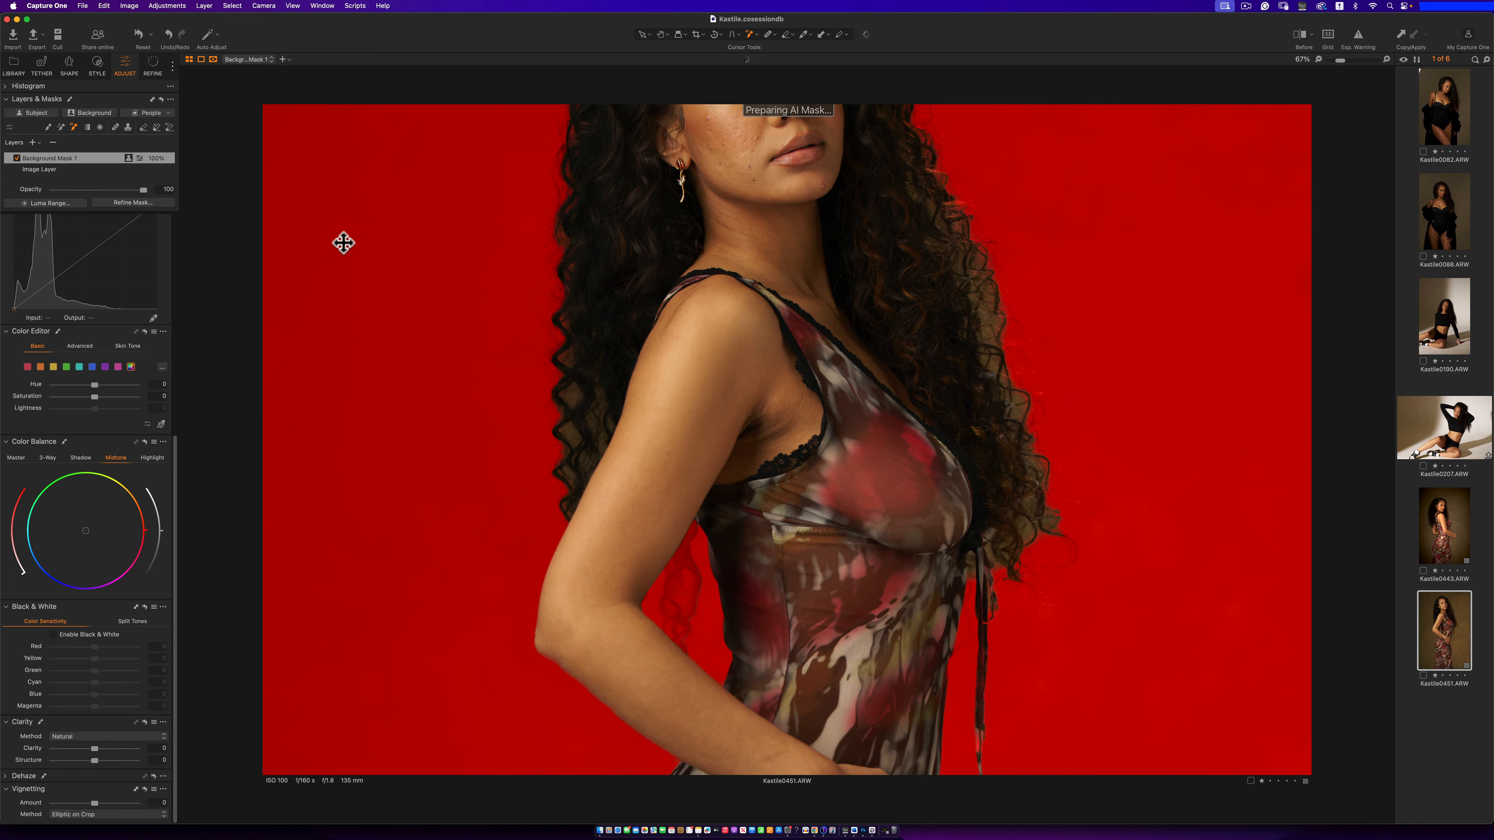
pyautogui.click(48, 128)
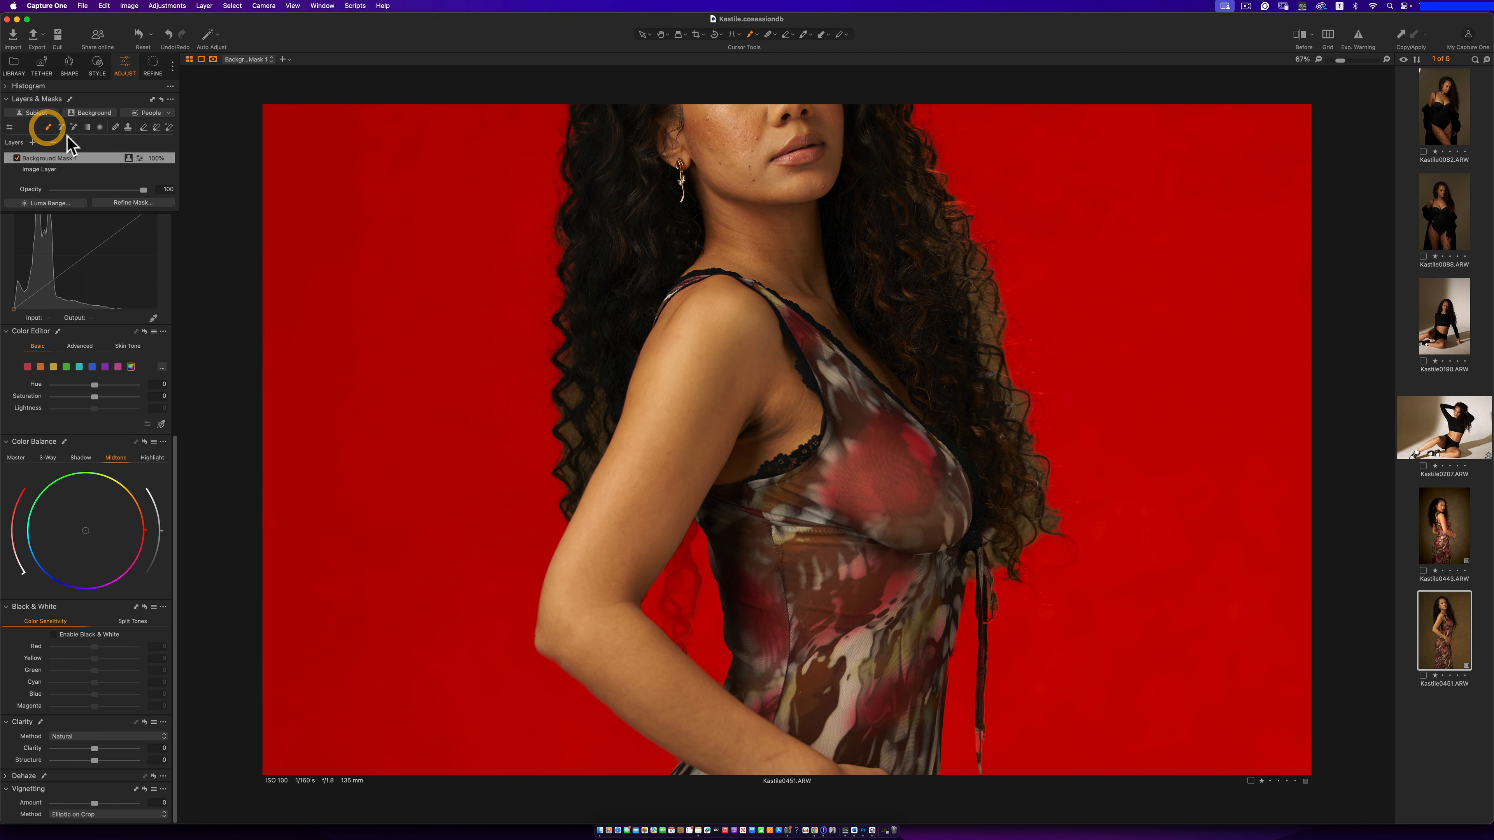
pyautogui.click(9, 128)
pyautogui.moveTo(980, 287)
pyautogui.mouseDown()
pyautogui.moveTo(1025, 431)
pyautogui.moveTo(1022, 515)
pyautogui.moveTo(1068, 512)
pyautogui.moveTo(1039, 527)
pyautogui.moveTo(1023, 516)
pyautogui.moveTo(1002, 565)
pyautogui.moveTo(988, 565)
pyautogui.moveTo(990, 532)
pyautogui.moveTo(964, 575)
pyautogui.moveTo(986, 566)
pyautogui.moveTo(1040, 420)
pyautogui.moveTo(1033, 476)
pyautogui.moveTo(980, 336)
pyautogui.moveTo(988, 300)
pyautogui.moveTo(950, 230)
pyautogui.moveTo(957, 261)
pyautogui.moveTo(994, 274)
pyautogui.moveTo(945, 232)
pyautogui.mouseUp()
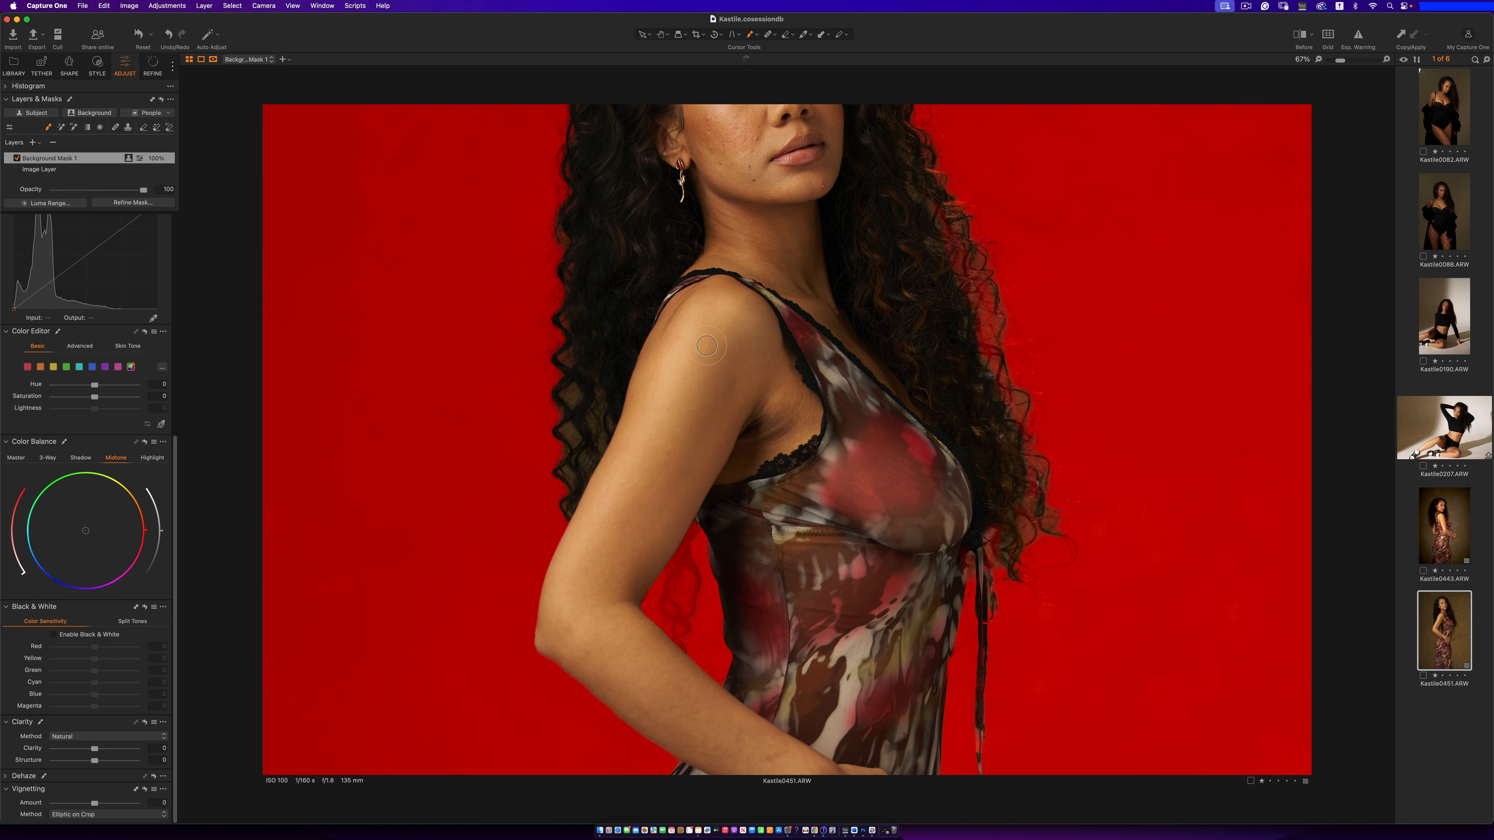
pyautogui.moveTo(563, 434); pyautogui.dragTo(571, 398)
pyautogui.moveTo(585, 412)
pyautogui.mouseDown()
pyautogui.moveTo(570, 477)
pyautogui.moveTo(600, 458)
pyautogui.moveTo(593, 420)
pyautogui.moveTo(568, 428)
pyautogui.moveTo(570, 342)
pyautogui.mouseUp()
pyautogui.press('space')
pyautogui.doubleClick(666, 400)
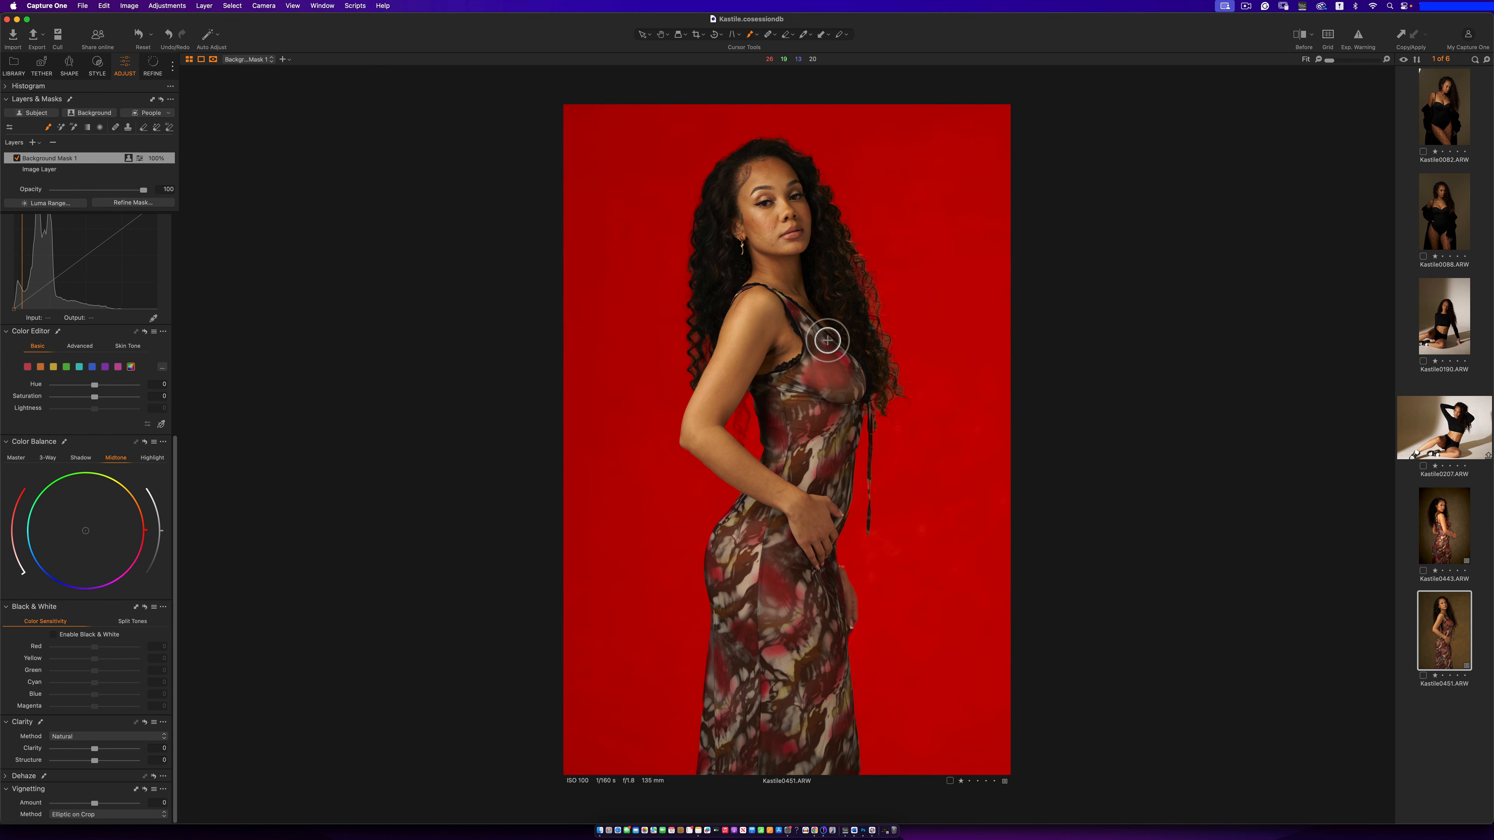
# Hide the mask overlay and darken the photo's edges with a vignetting amount of about -1.1
pyautogui.click(1301, 34)
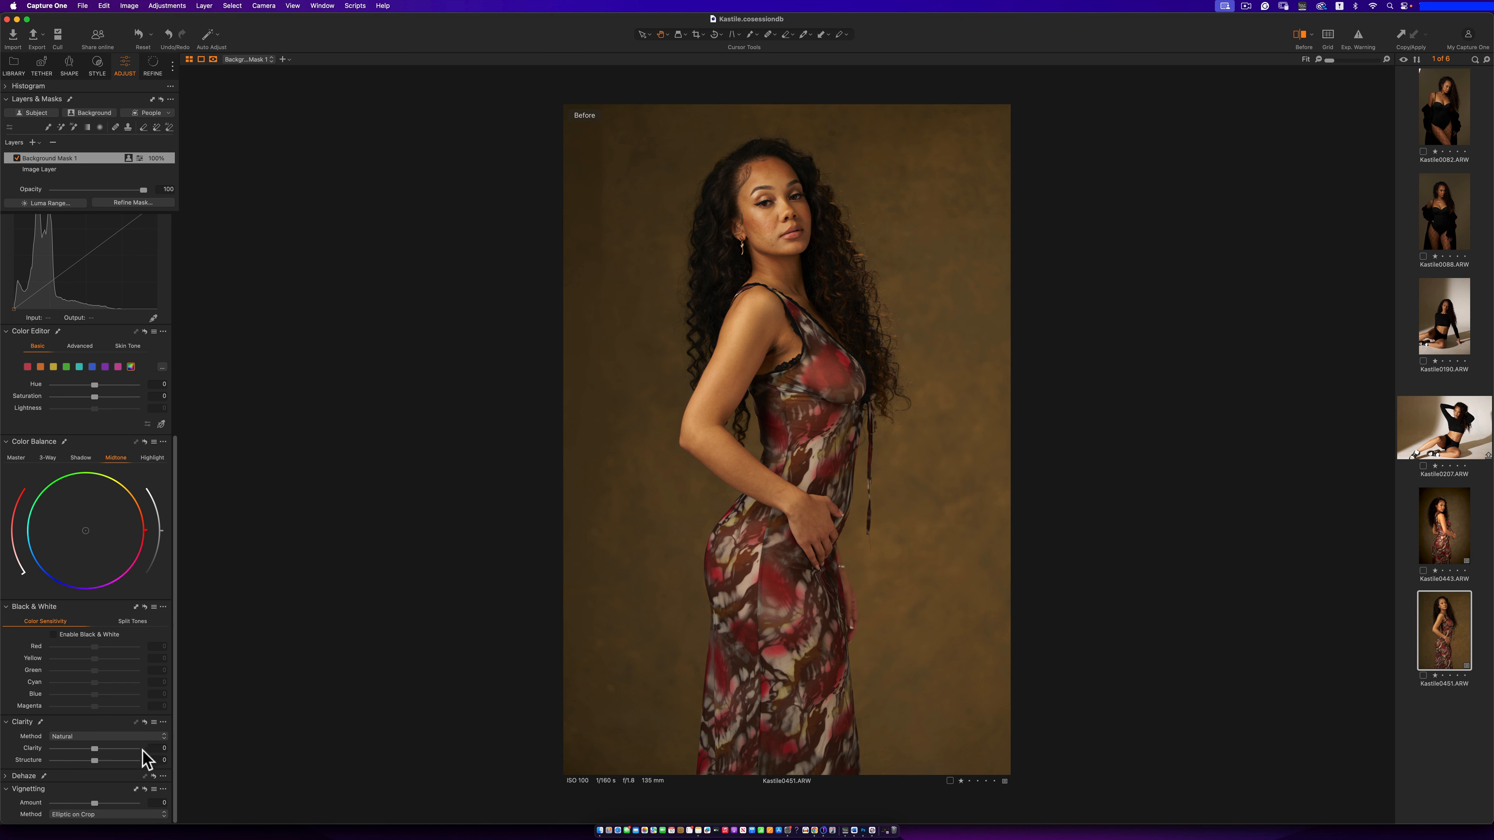
pyautogui.moveTo(95, 808); pyautogui.dragTo(83, 800)
pyautogui.press('m')
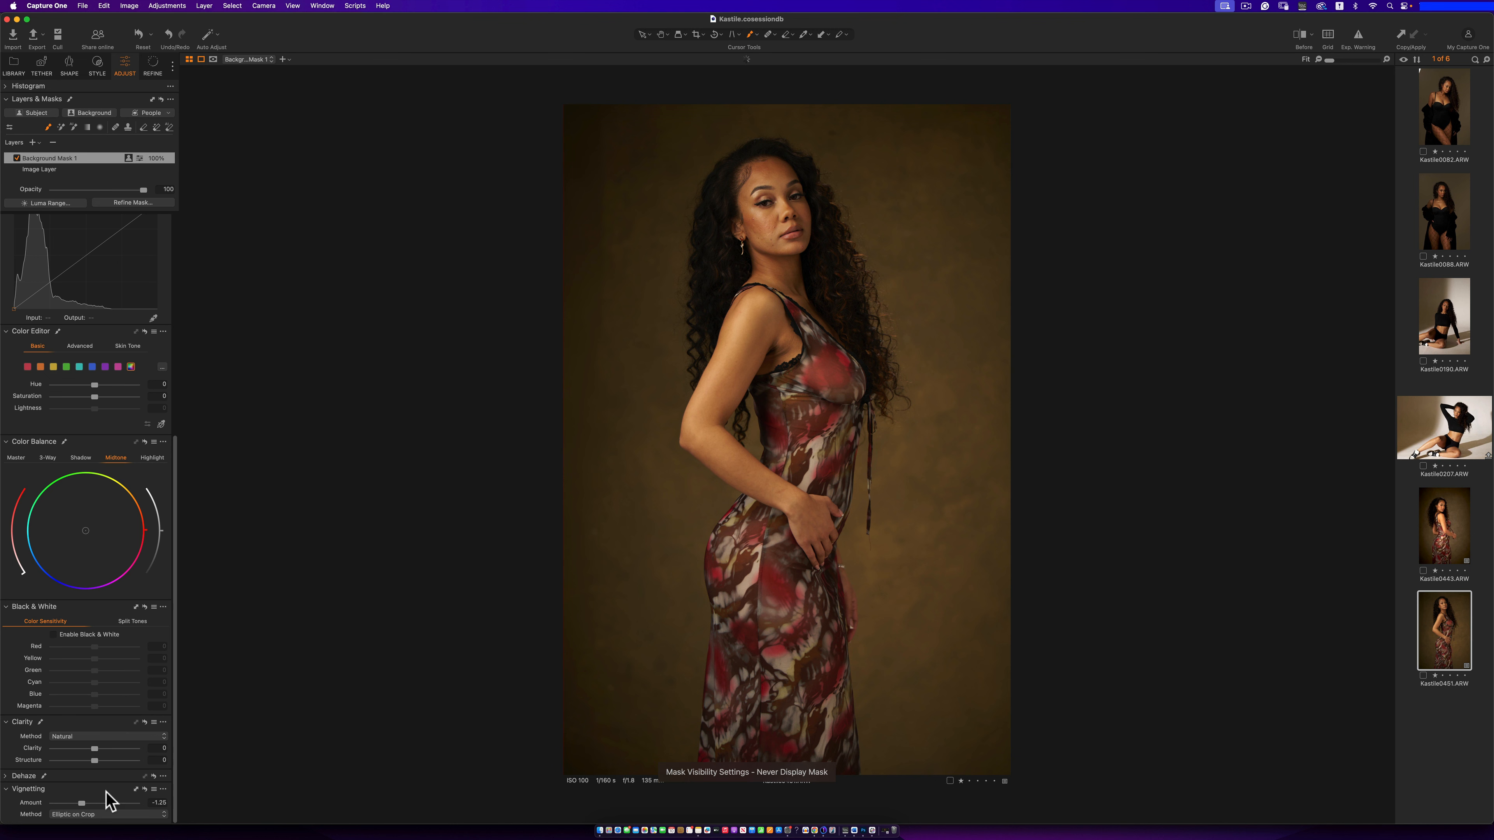
pyautogui.moveTo(82, 802); pyautogui.dragTo(86, 811)
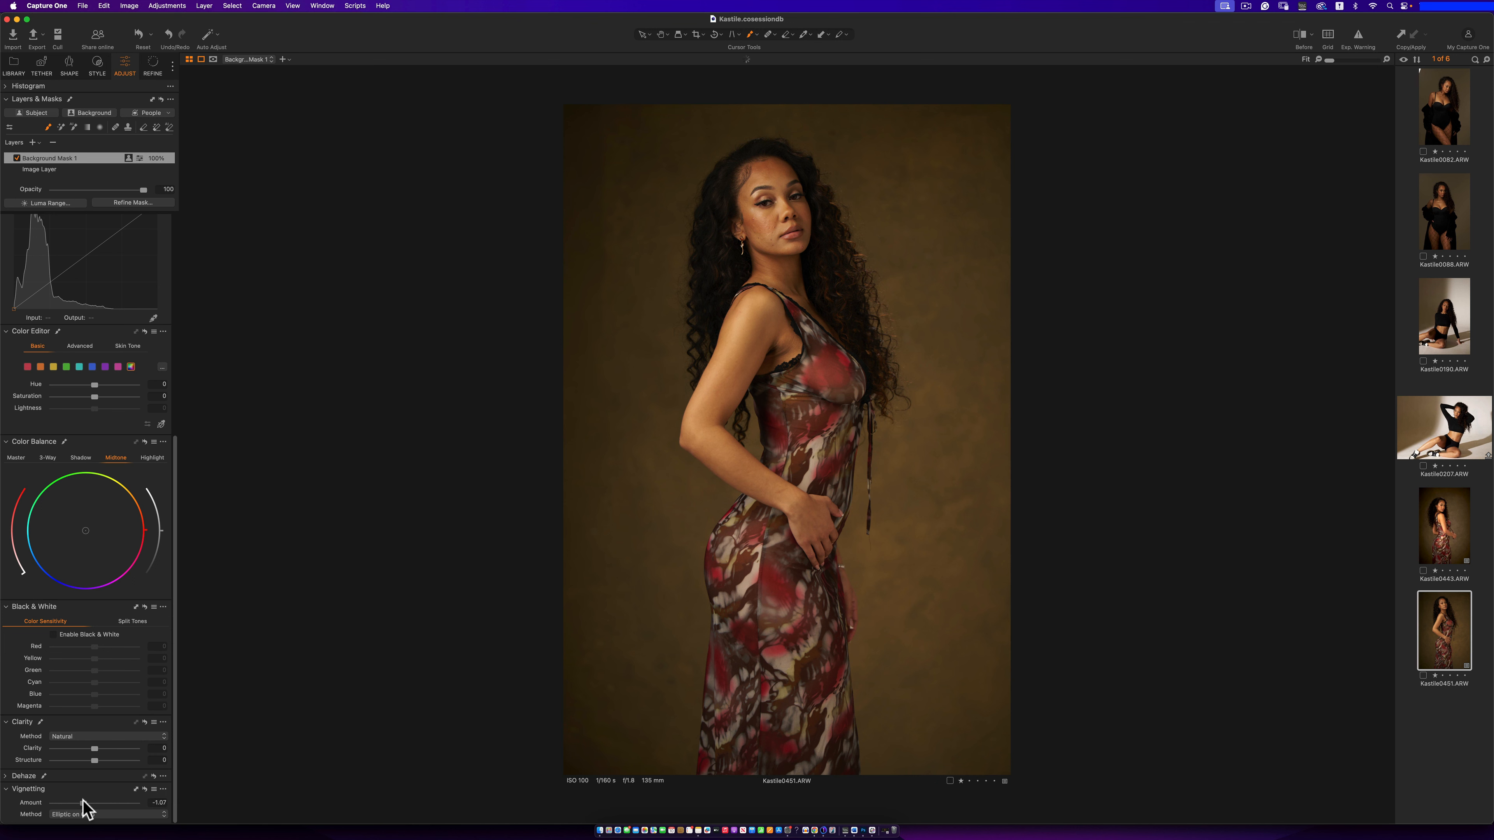
pyautogui.click(83, 801)
# Turn off the background mask layer and make the Image Layer active
pyautogui.moveTo(177, 468); pyautogui.dragTo(181, 295)
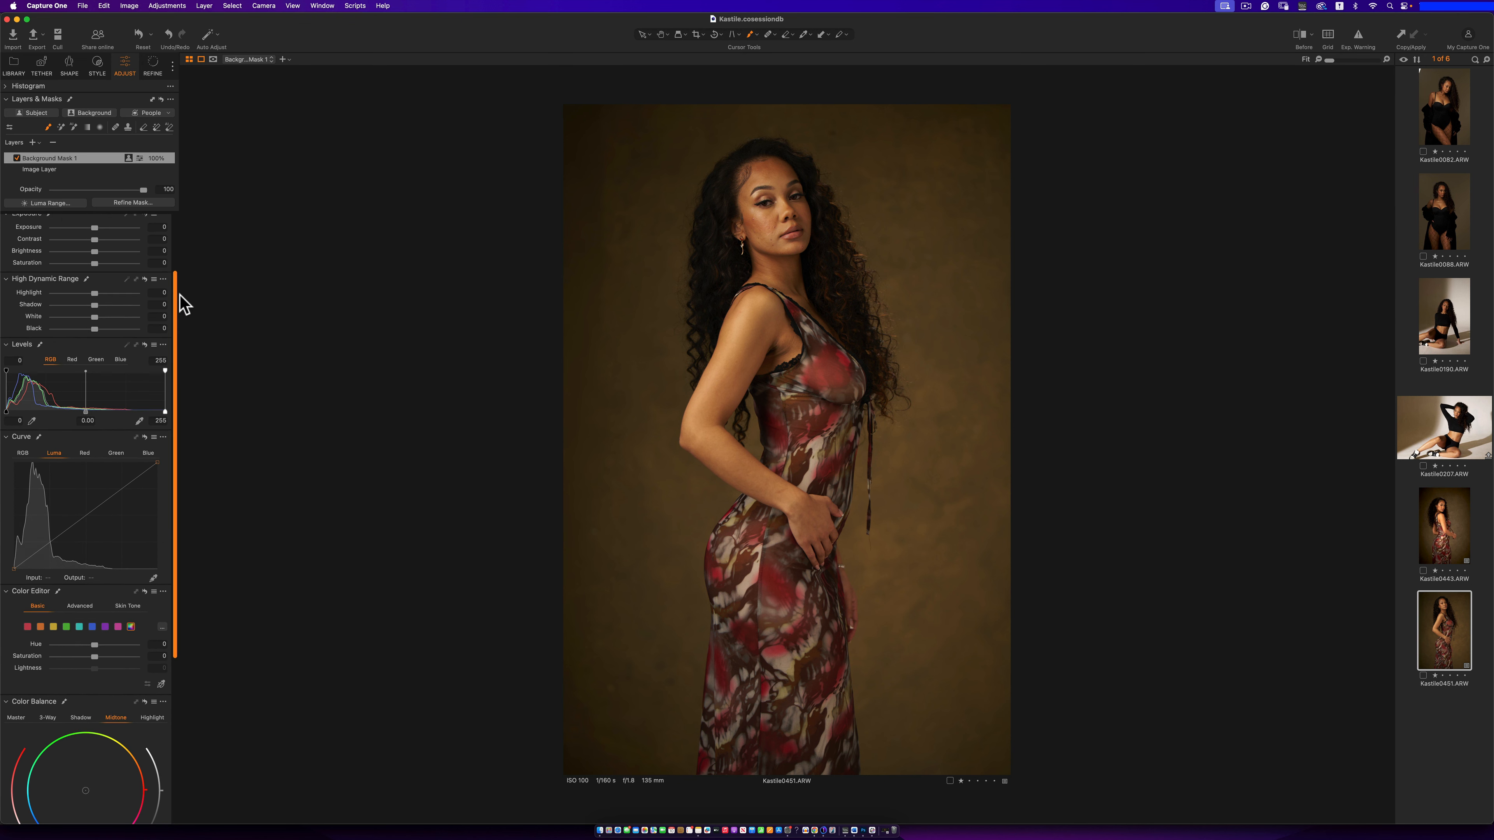
pyautogui.click(16, 157)
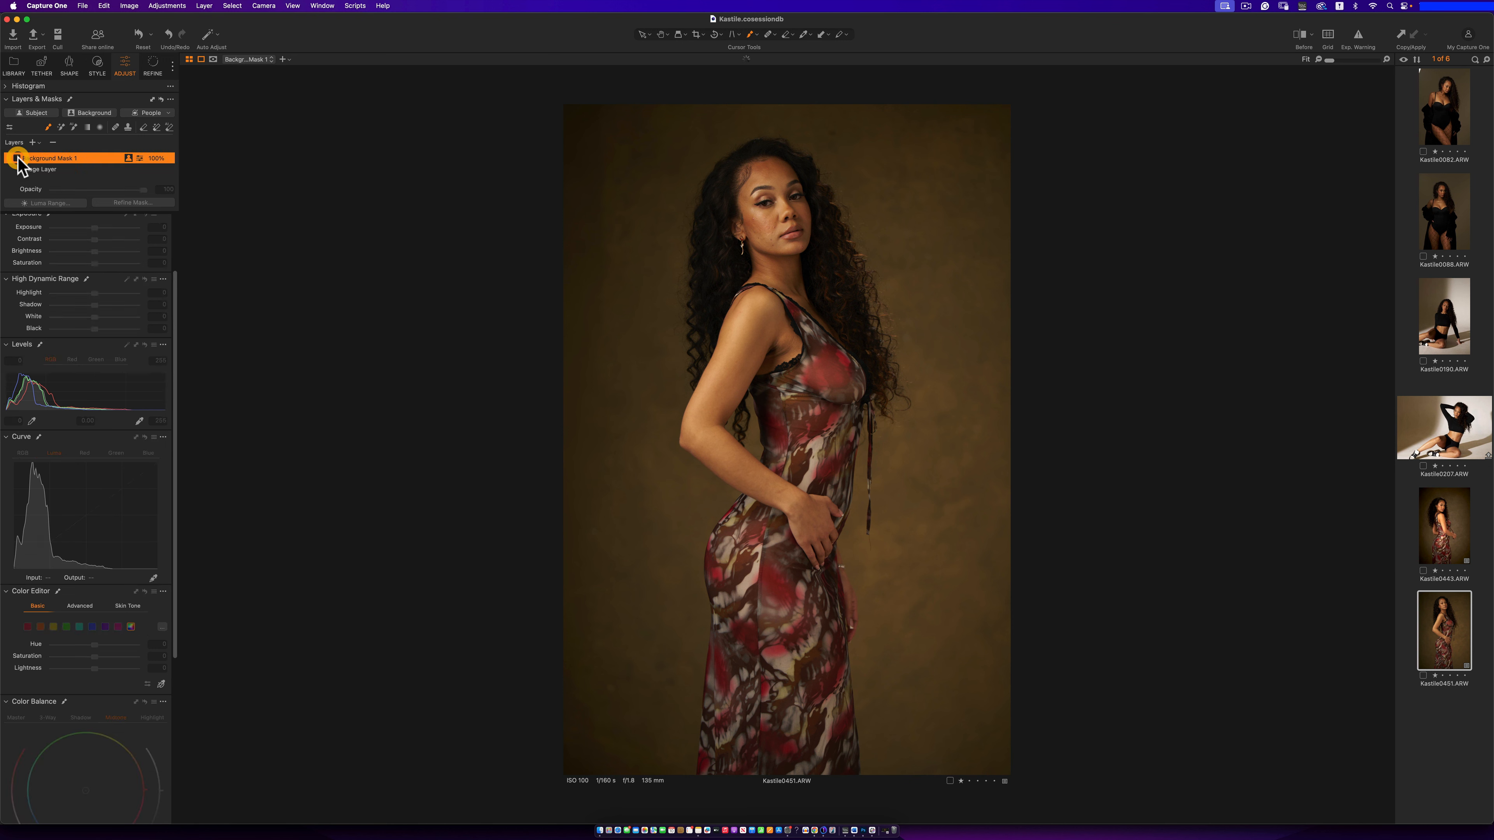
pyautogui.click(39, 170)
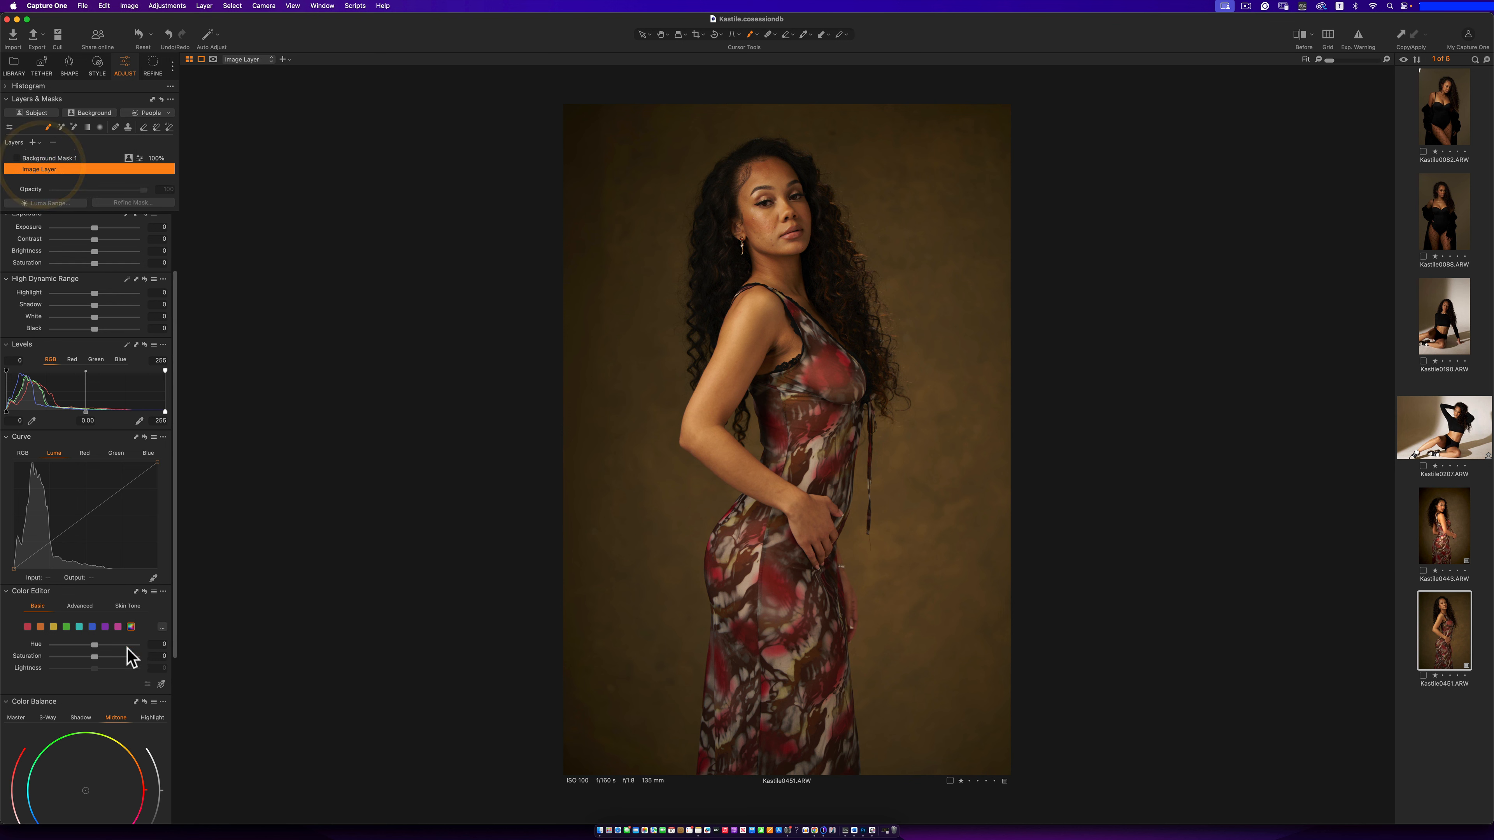
# Turn the background mask layer back on and slightly lift its luma curve midtones to brighten the backdrop
pyautogui.click(16, 158)
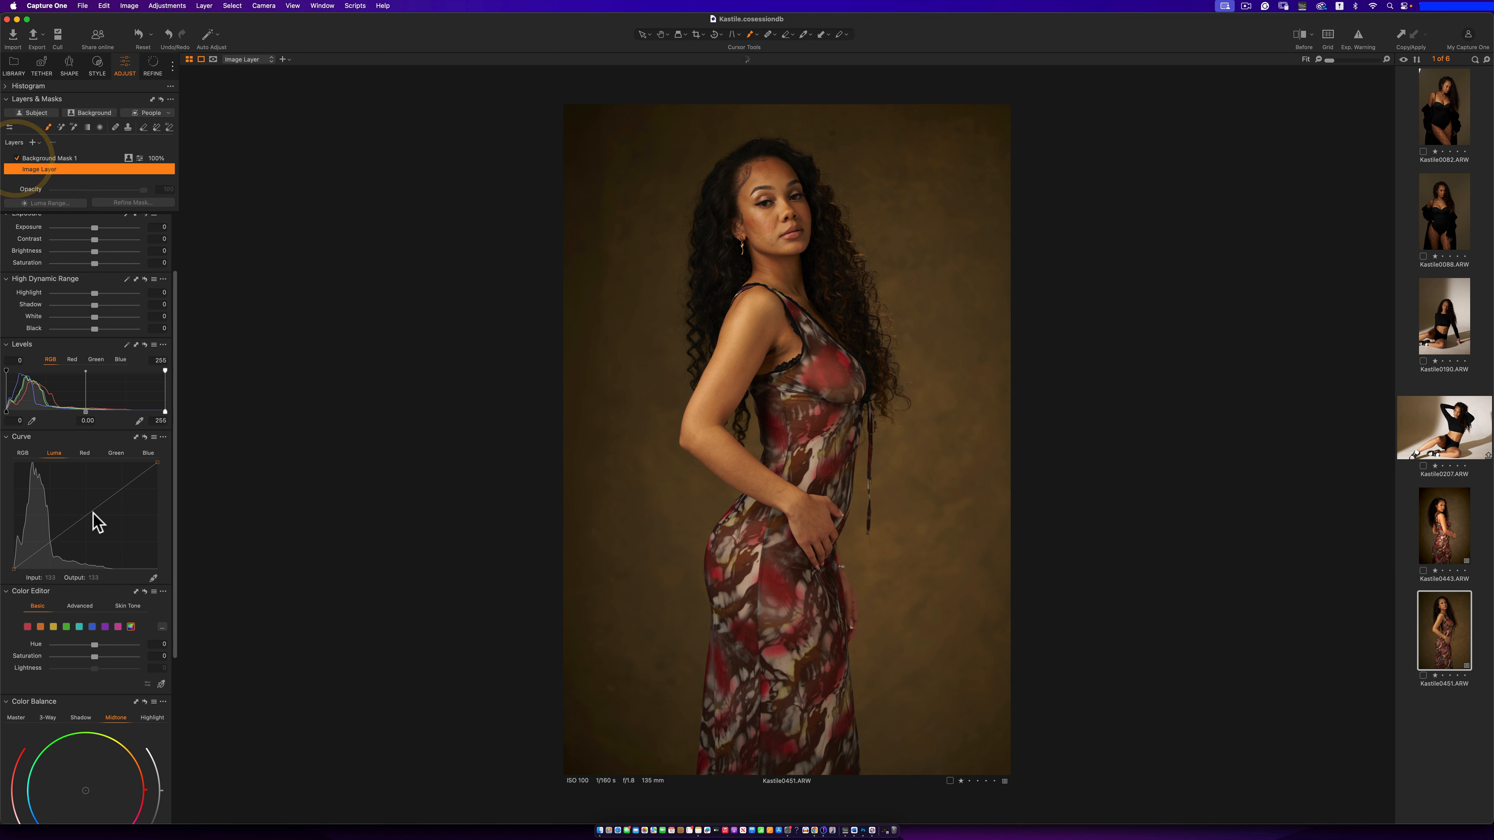
pyautogui.click(69, 158)
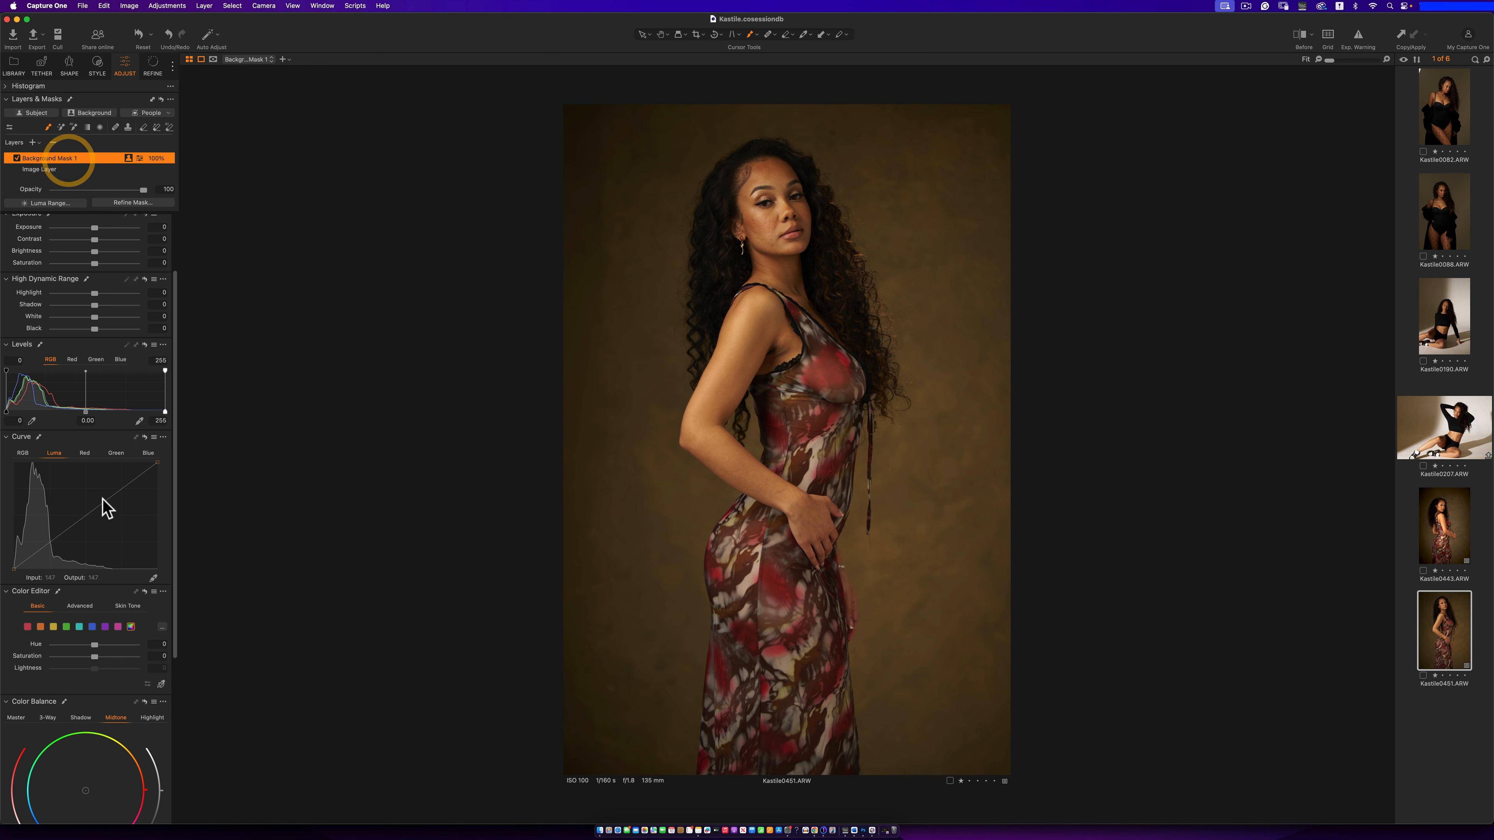
pyautogui.moveTo(83, 515); pyautogui.dragTo(83, 511)
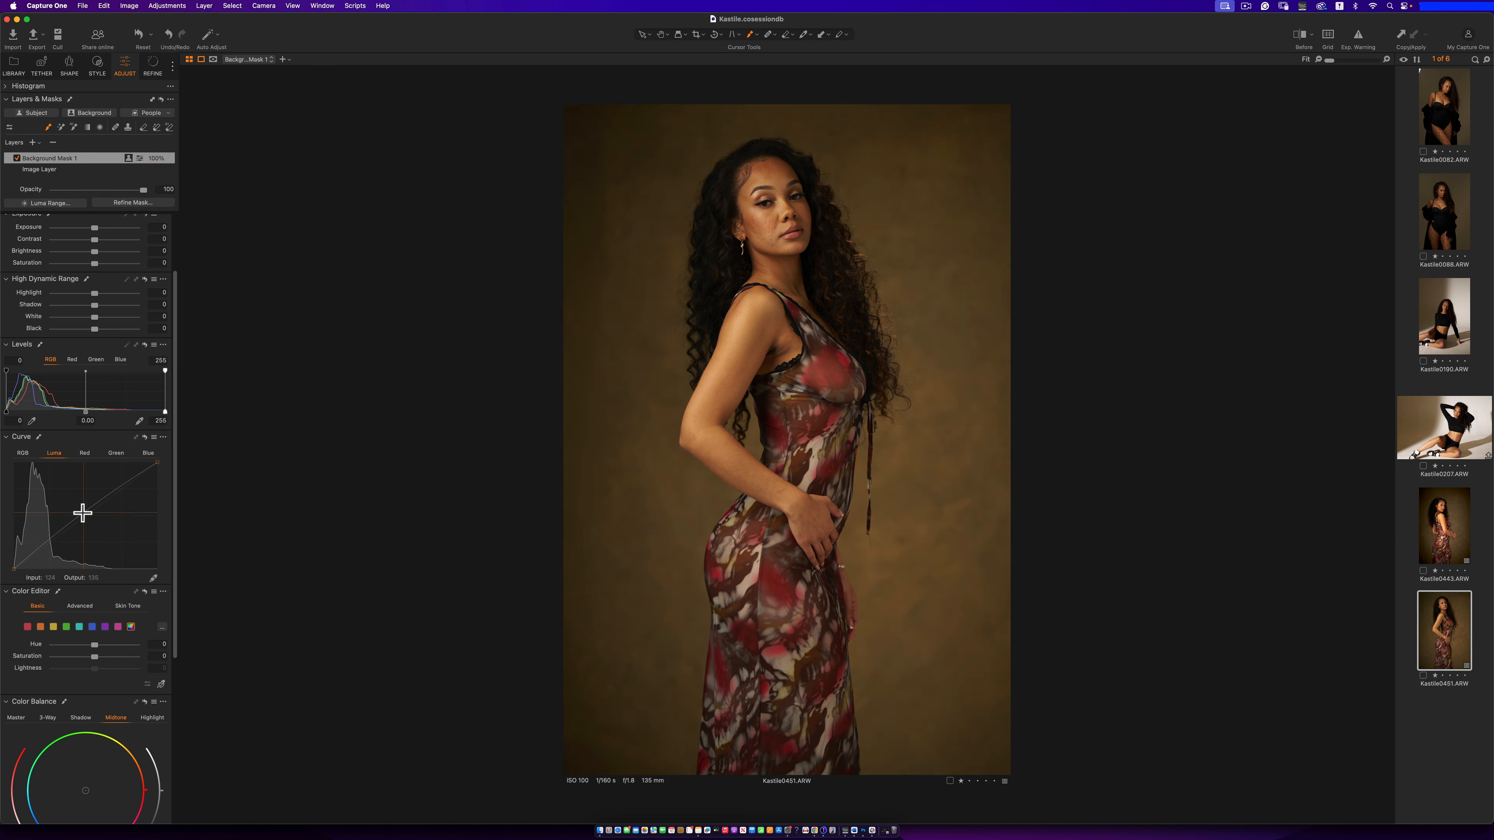
# Create an AI subject mask layer and slightly lift the midtones of its luma curve
pyautogui.click(473, 396)
pyautogui.click(36, 113)
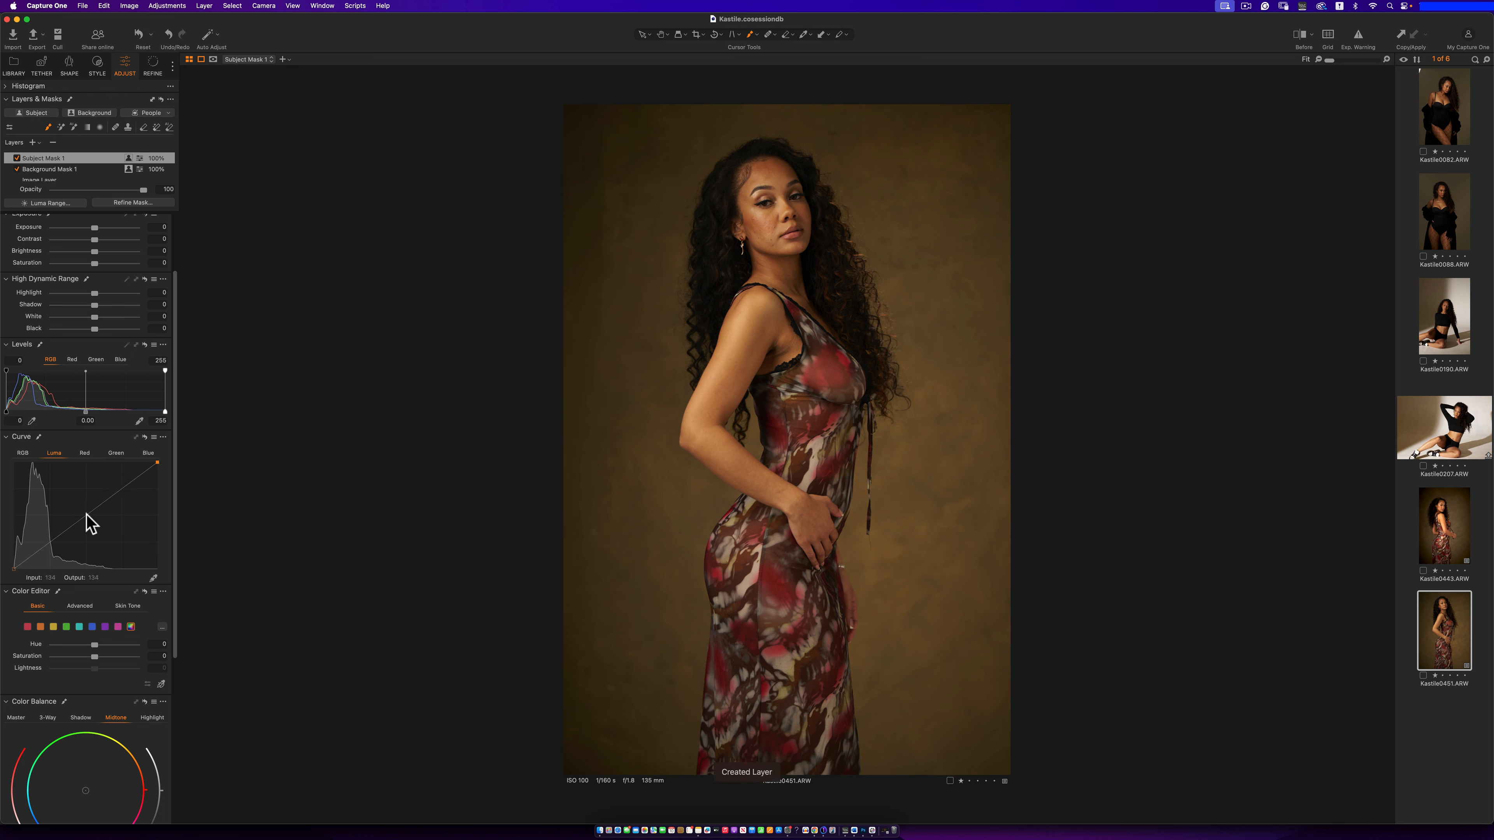
pyautogui.moveTo(85, 514); pyautogui.dragTo(87, 508)
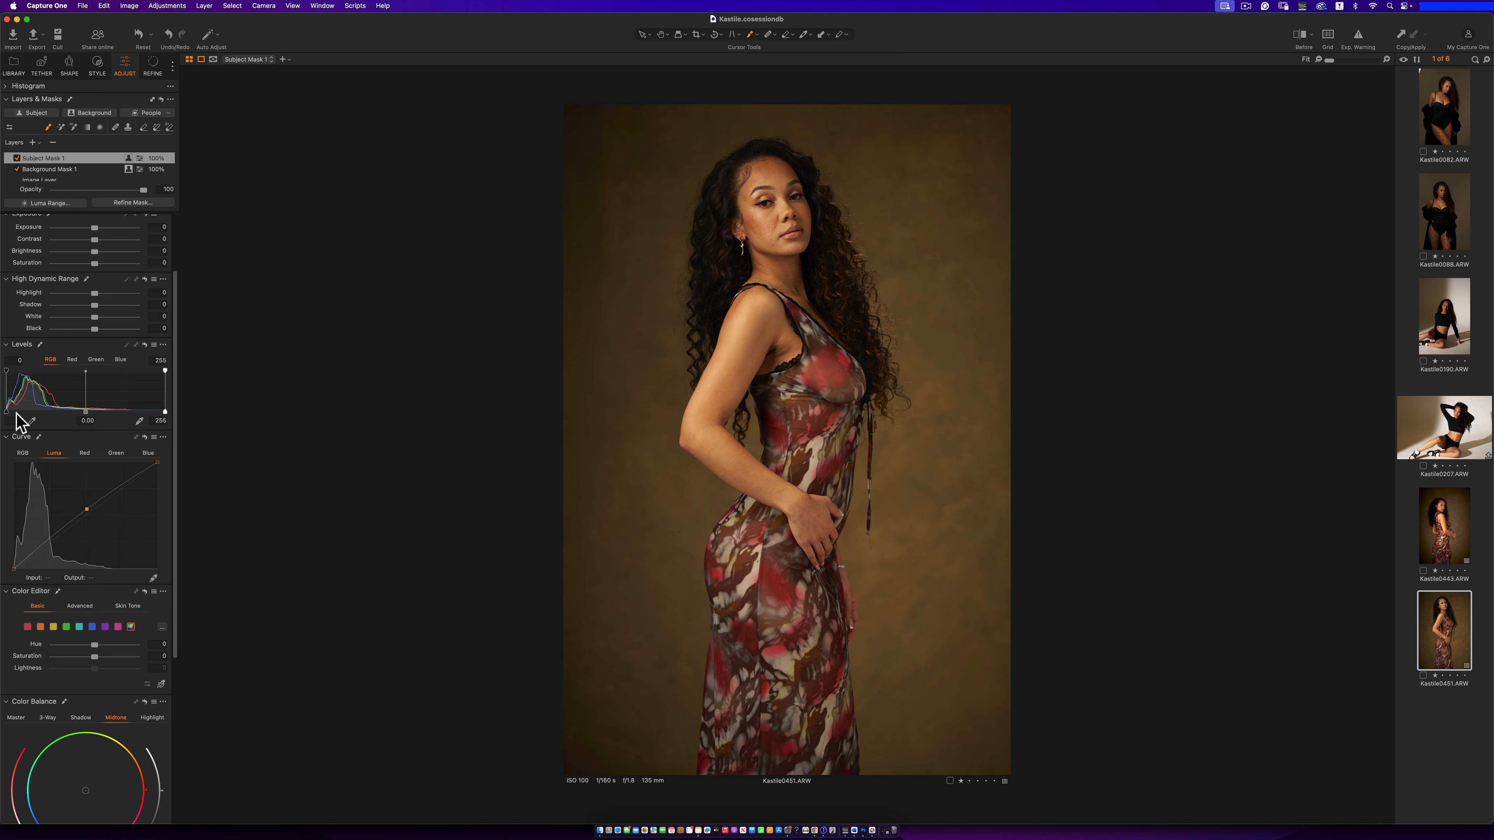
# On the Image Layer, set the RGB levels to a black point of 3 and a white point of about 226
pyautogui.click(44, 179)
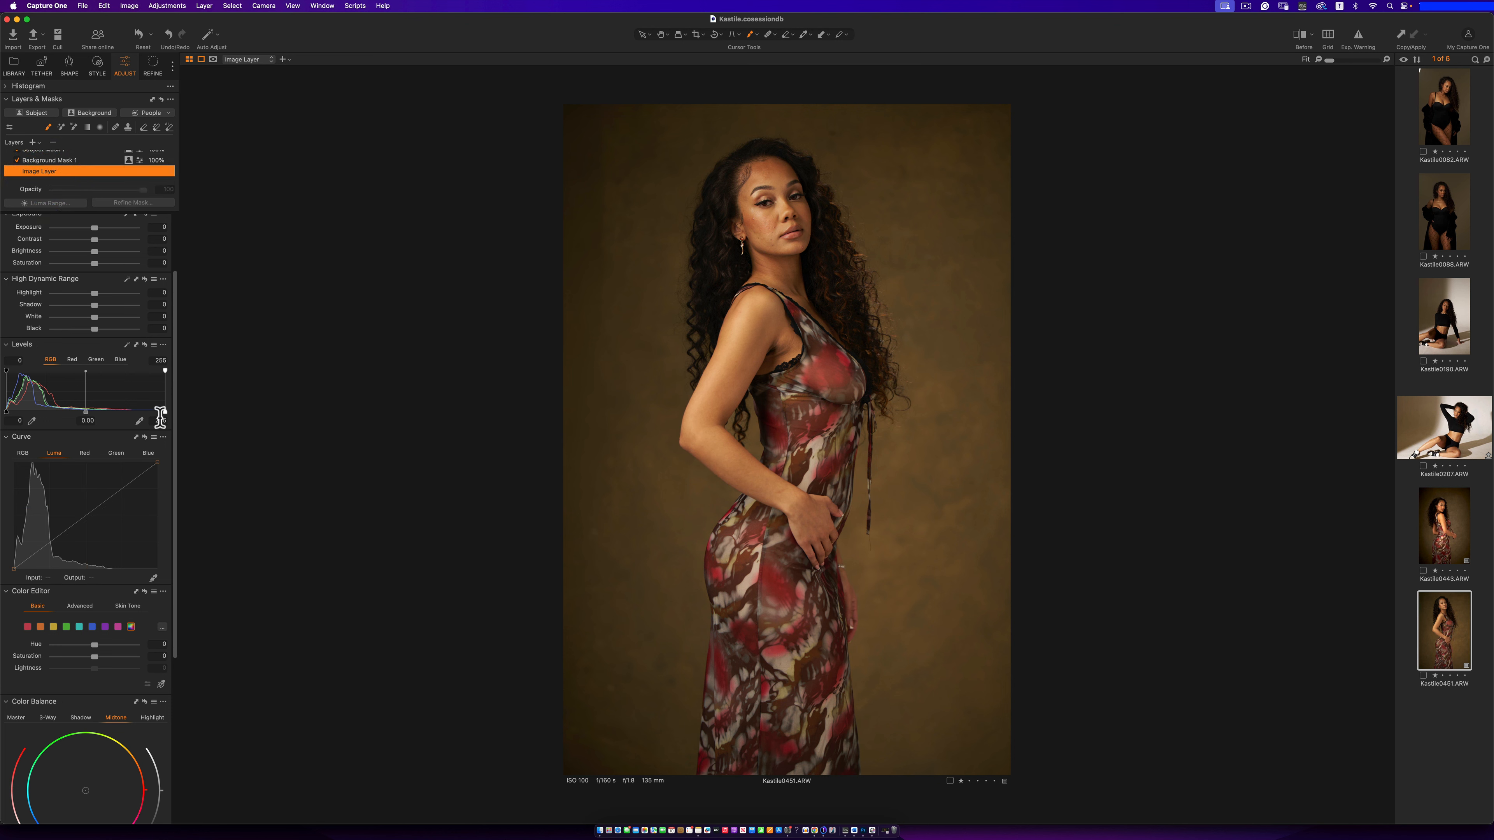
pyautogui.moveTo(166, 413); pyautogui.dragTo(147, 413)
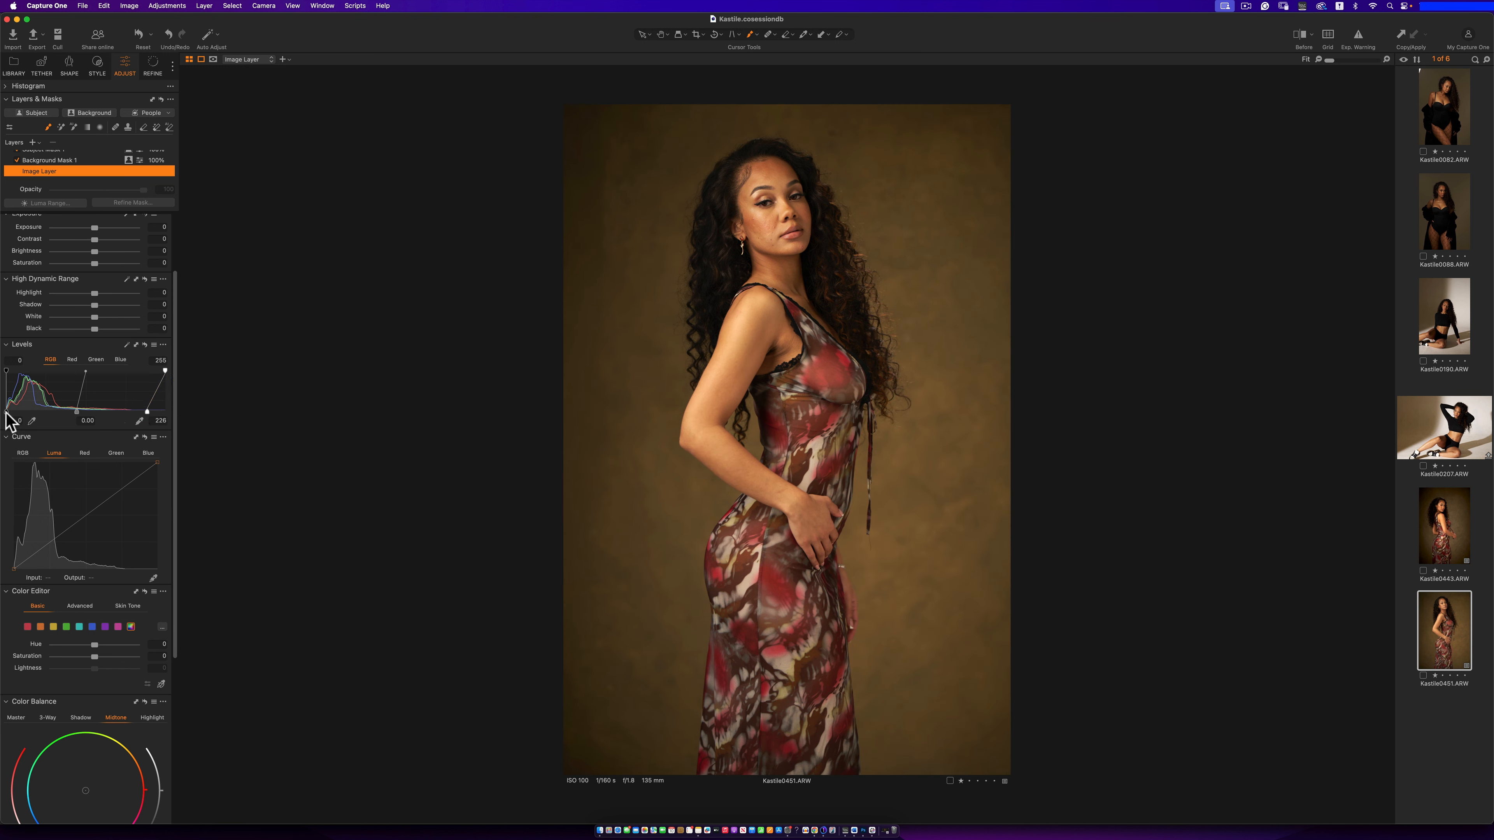
pyautogui.moveTo(9, 412); pyautogui.dragTo(10, 411)
# Toggle the subject mask layer off and on to compare its effect on the portrait
pyautogui.moveTo(177, 293); pyautogui.dragTo(176, 202)
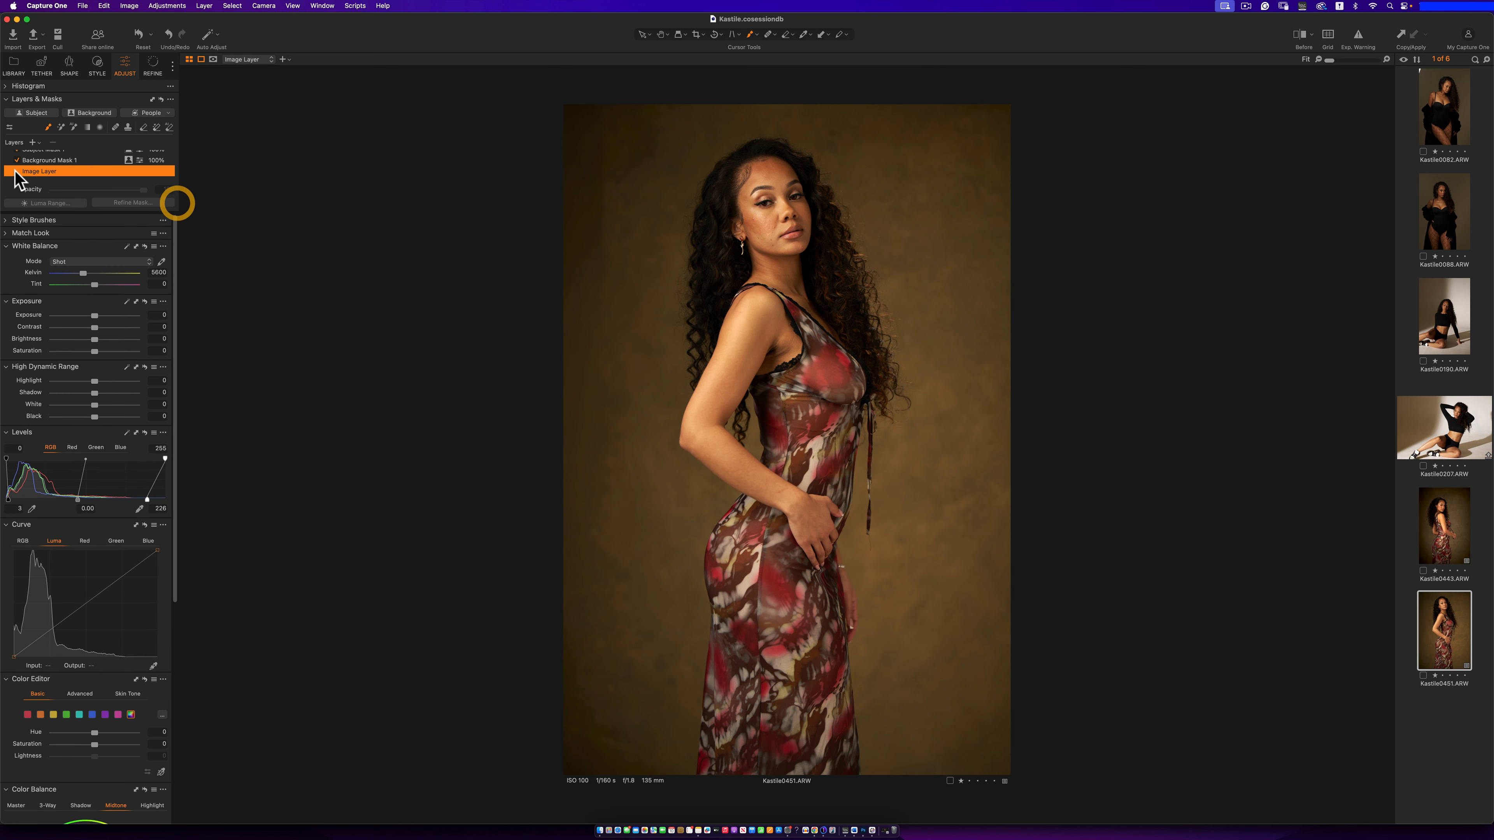
pyautogui.click(17, 157)
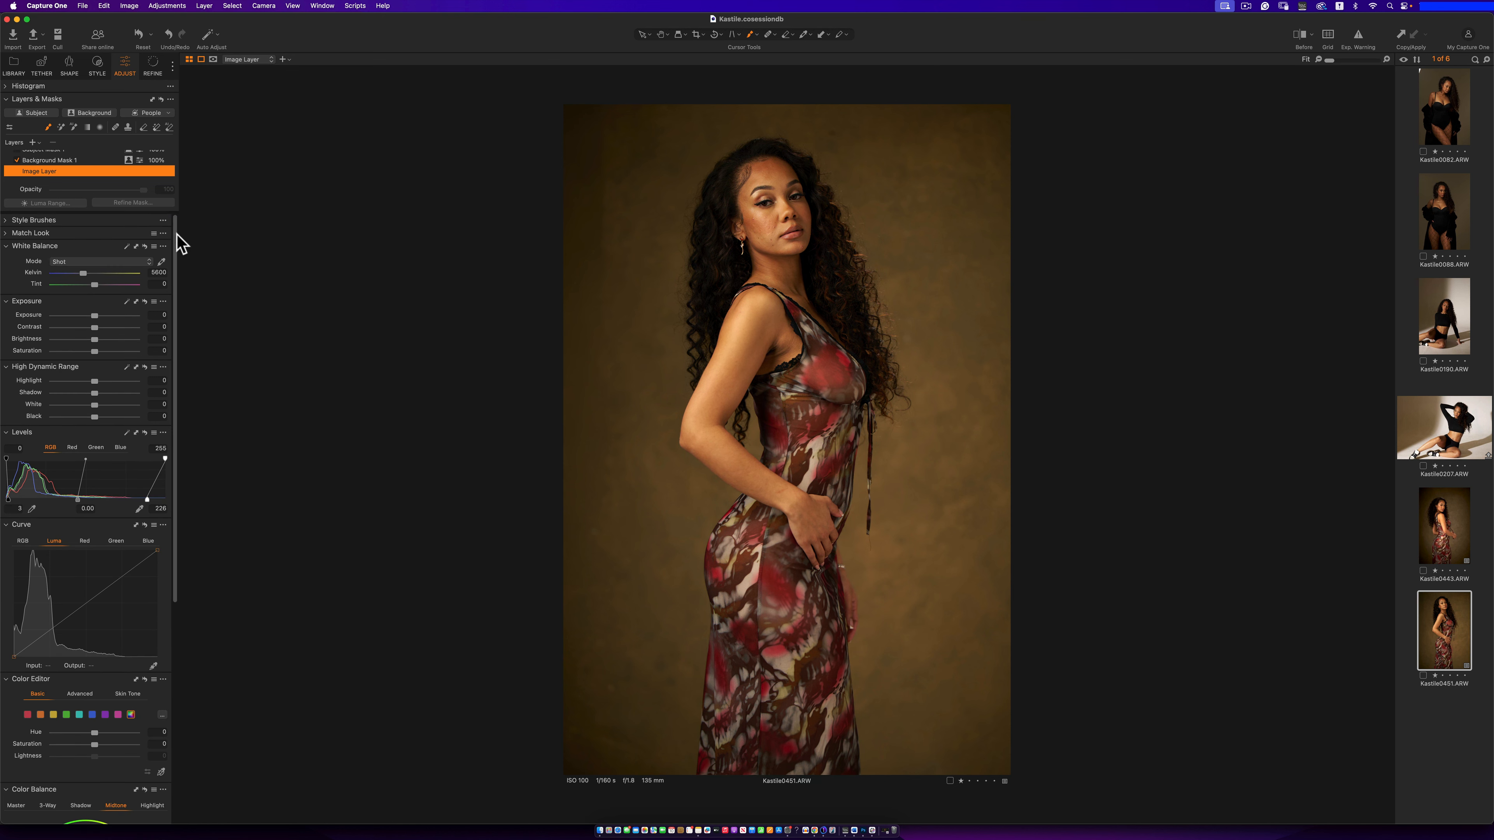
pyautogui.click(173, 211)
pyautogui.scroll(1, 39, 154)
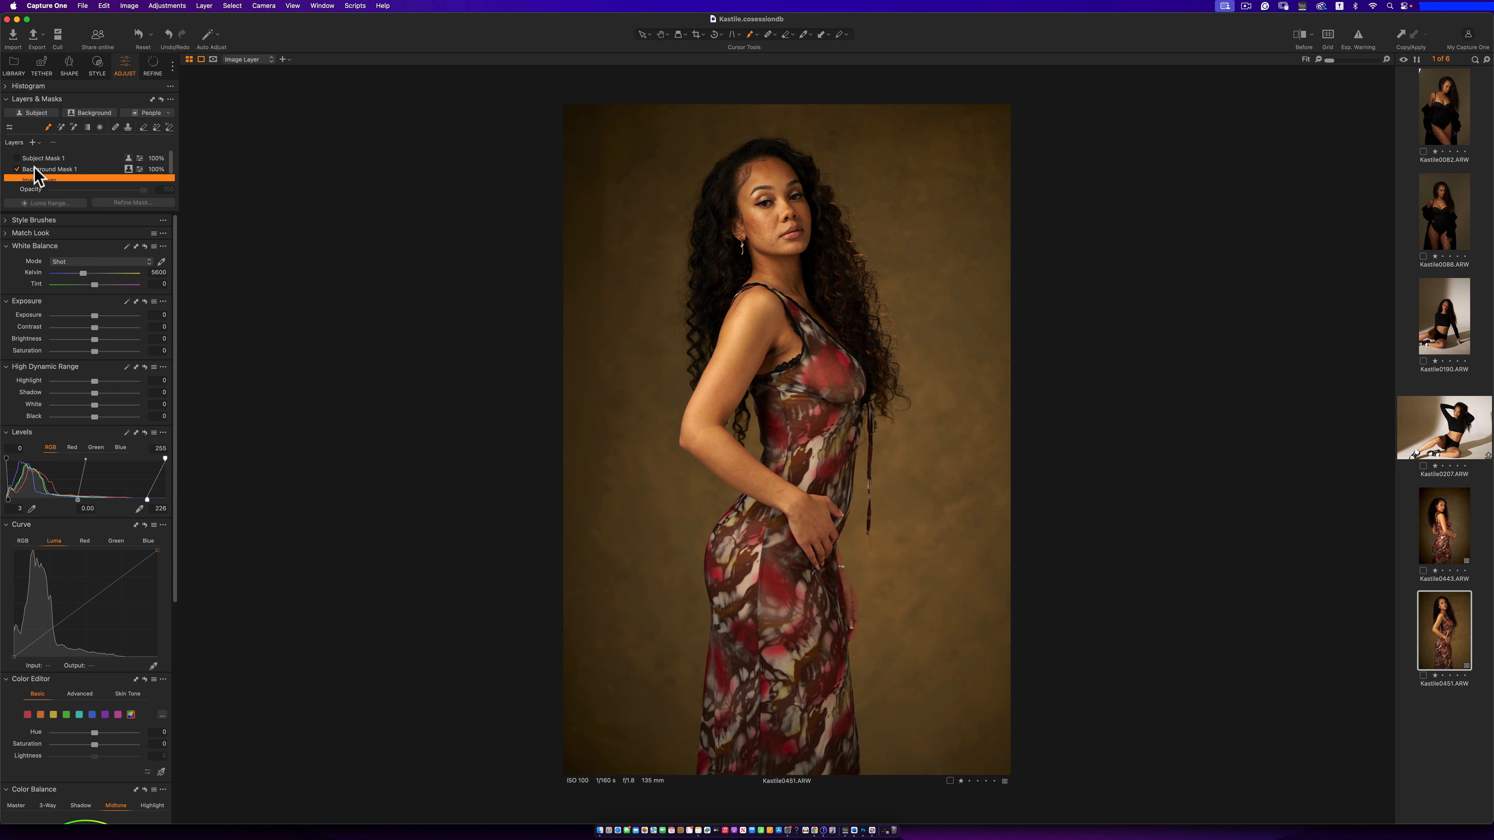
pyautogui.click(17, 157)
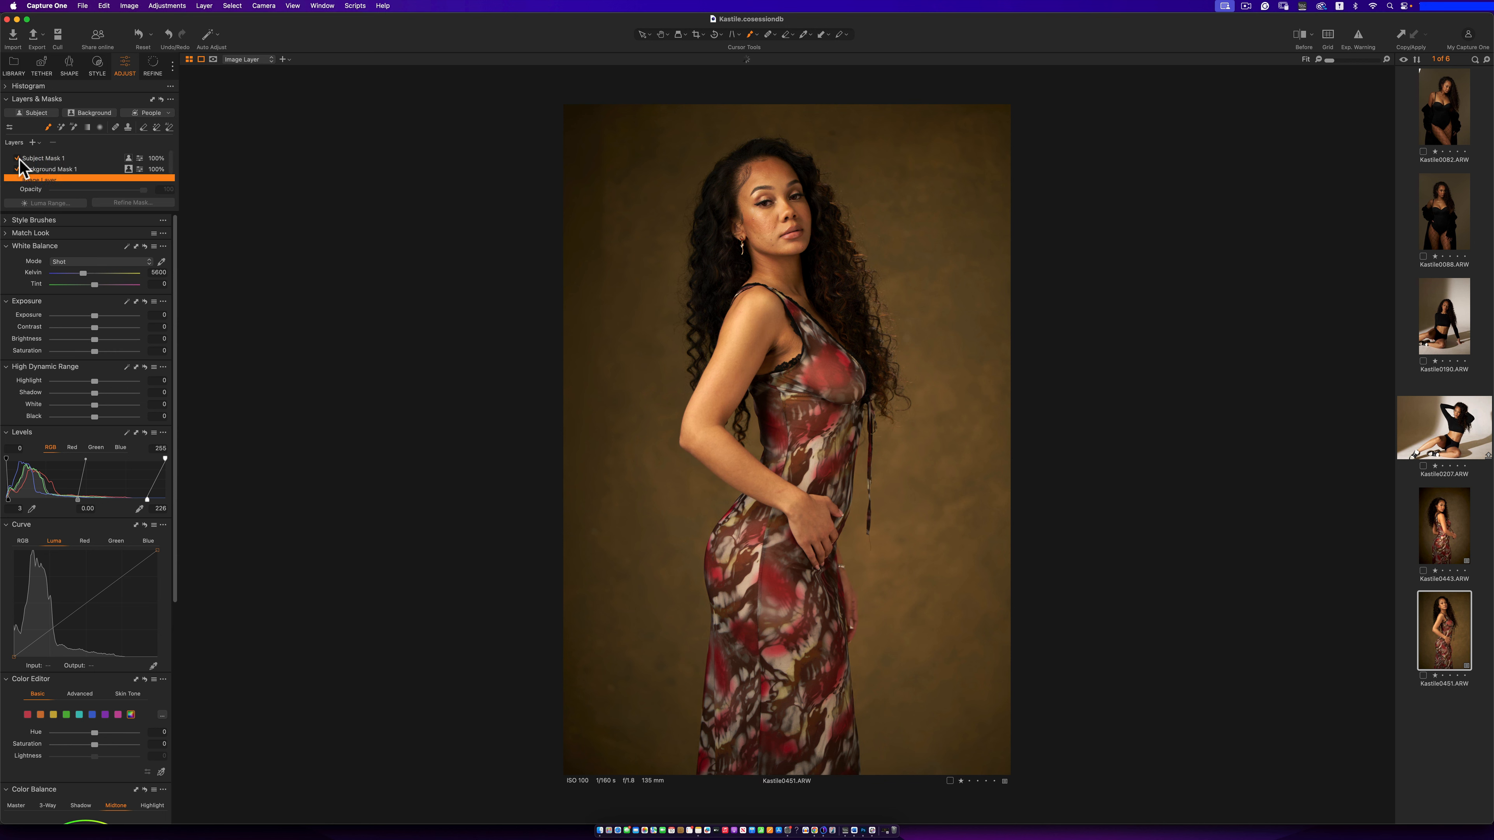
pyautogui.click(17, 157)
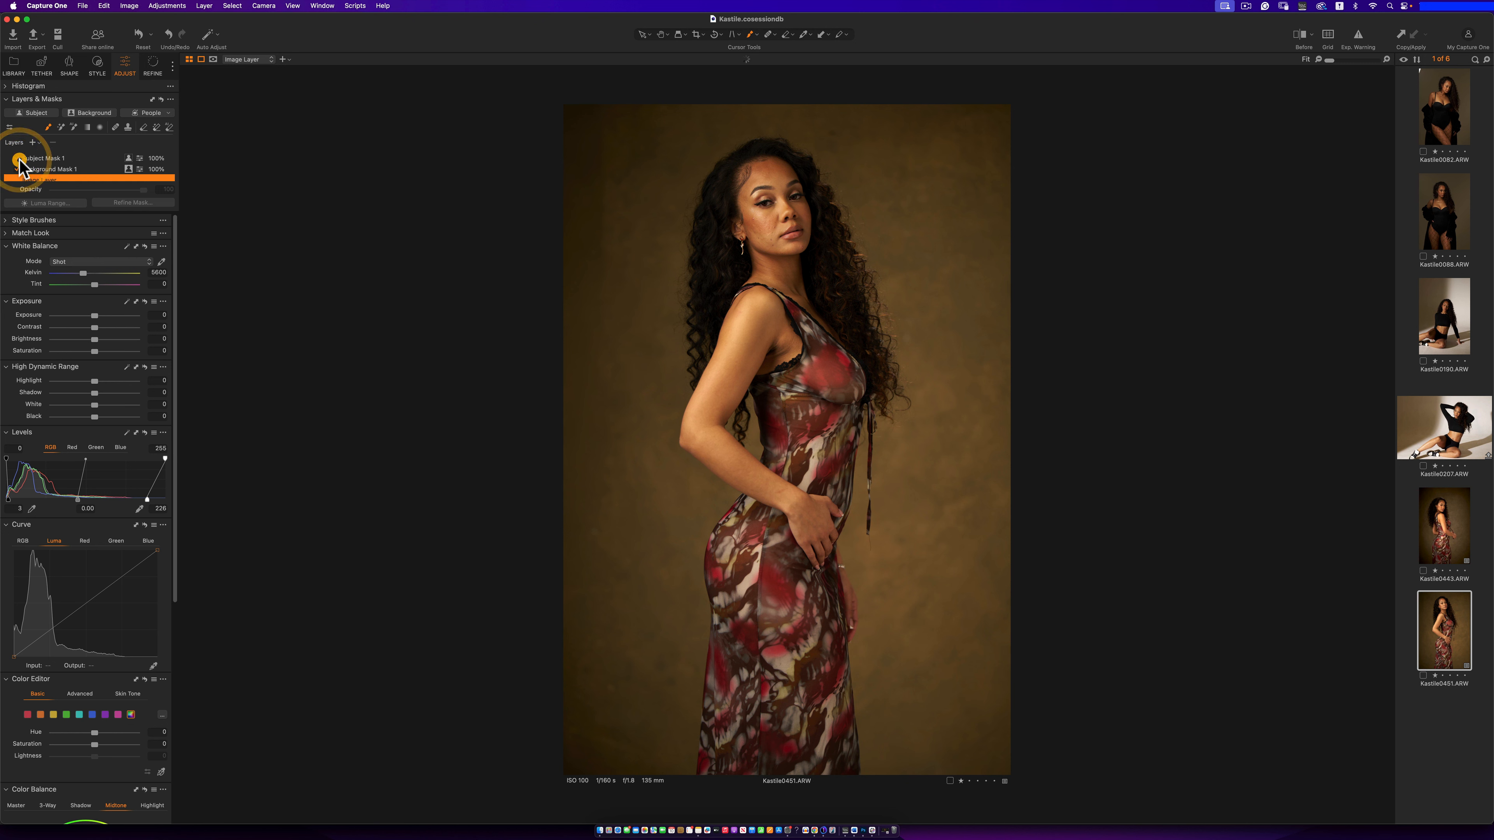
pyautogui.click(17, 158)
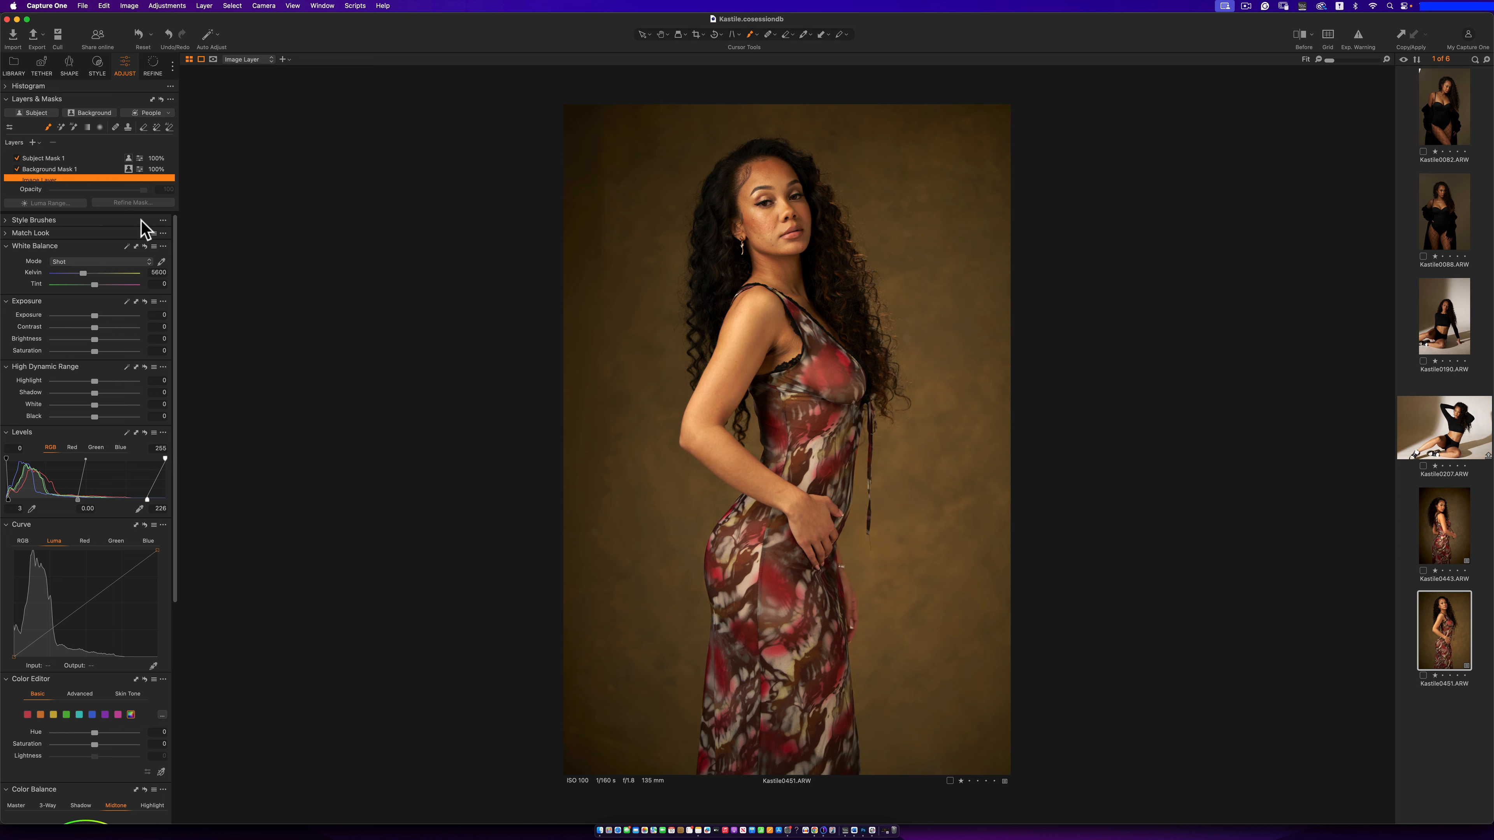
# Create an AI people mask for the hair only and check its coverage with the mask overlay
pyautogui.click(65, 157)
pyautogui.click(167, 111)
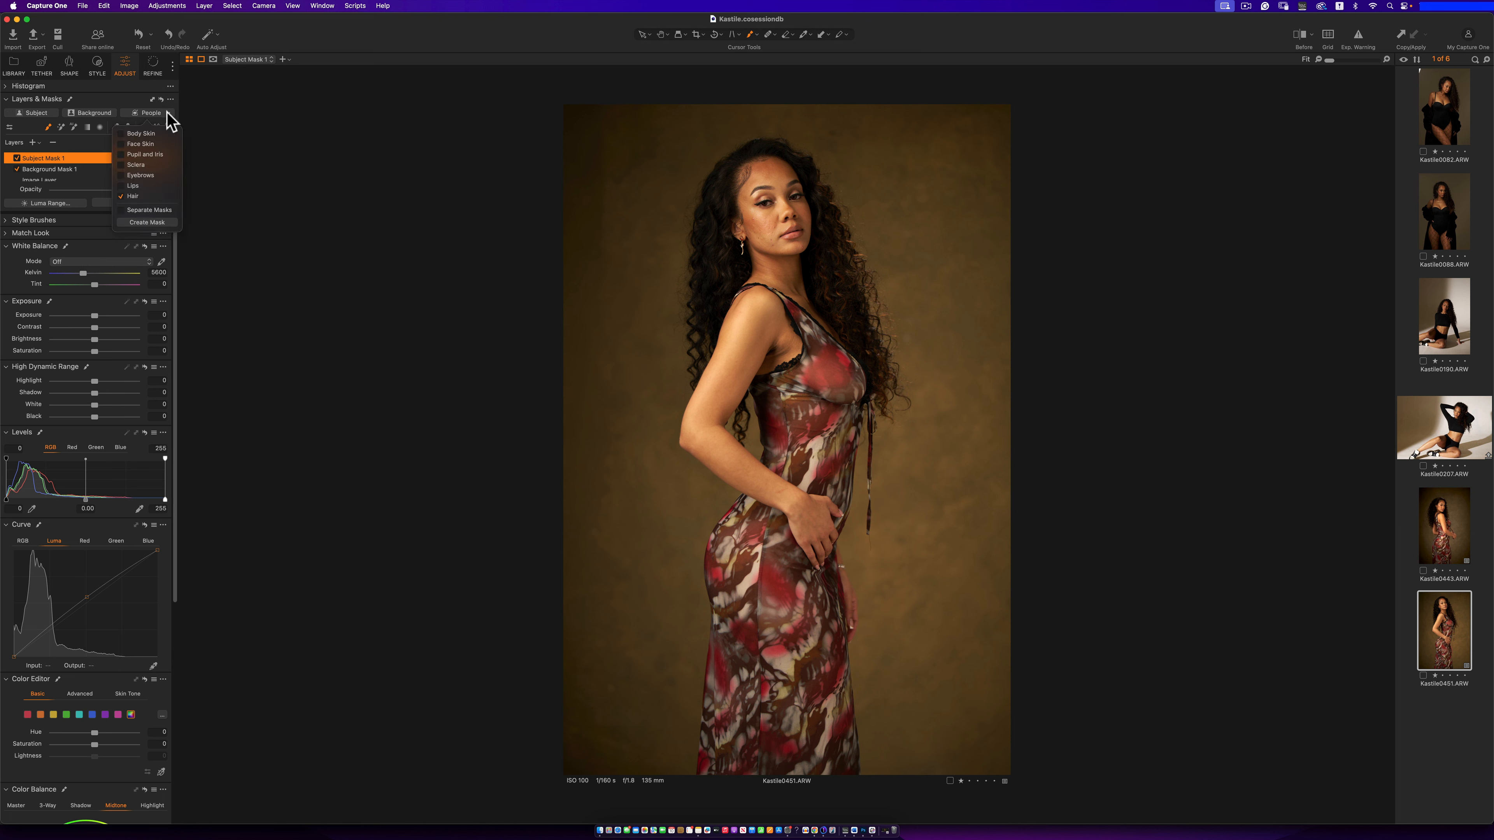
pyautogui.click(152, 221)
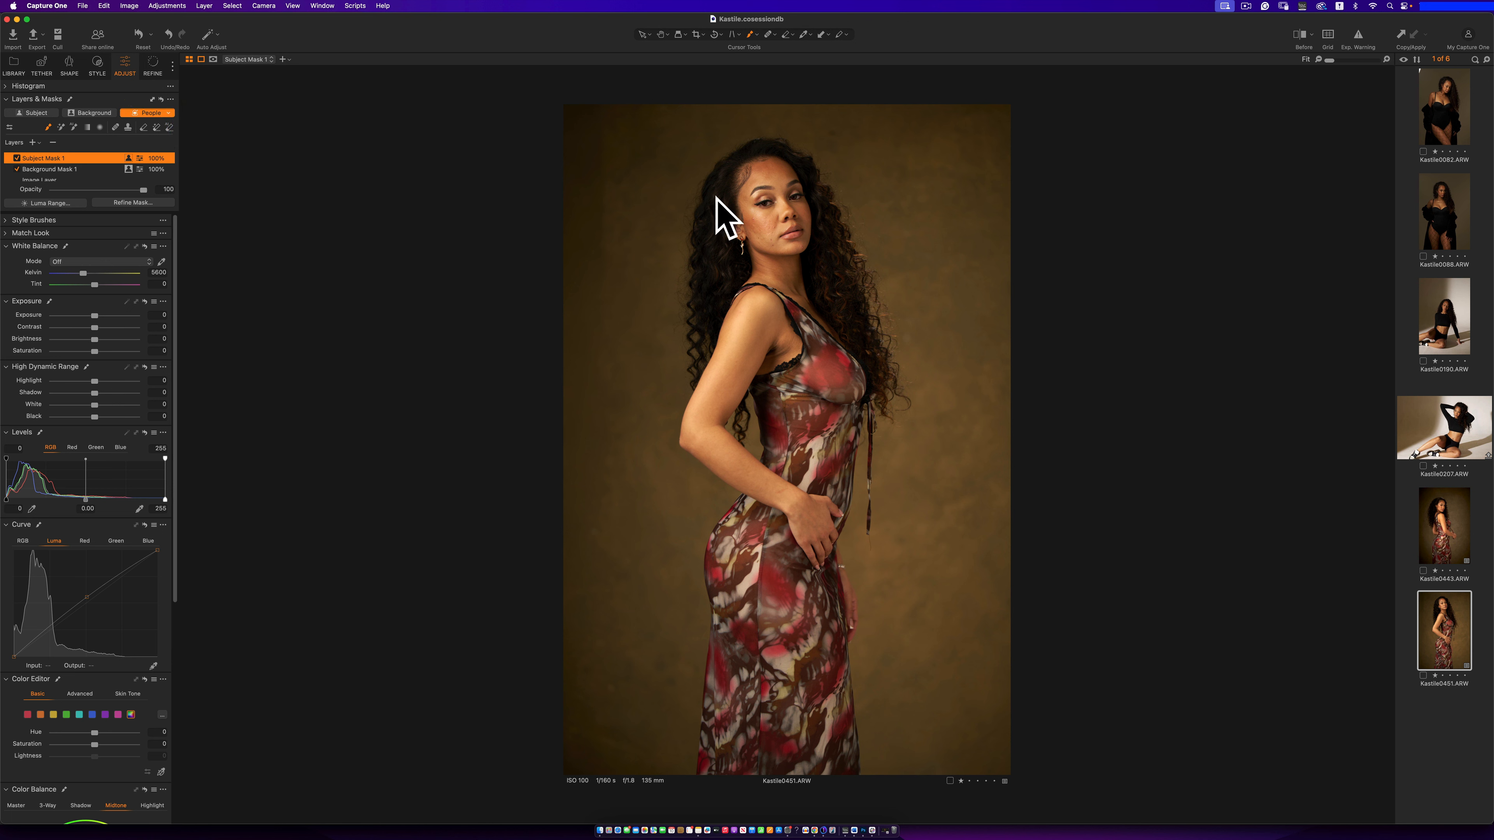
pyautogui.press('m')
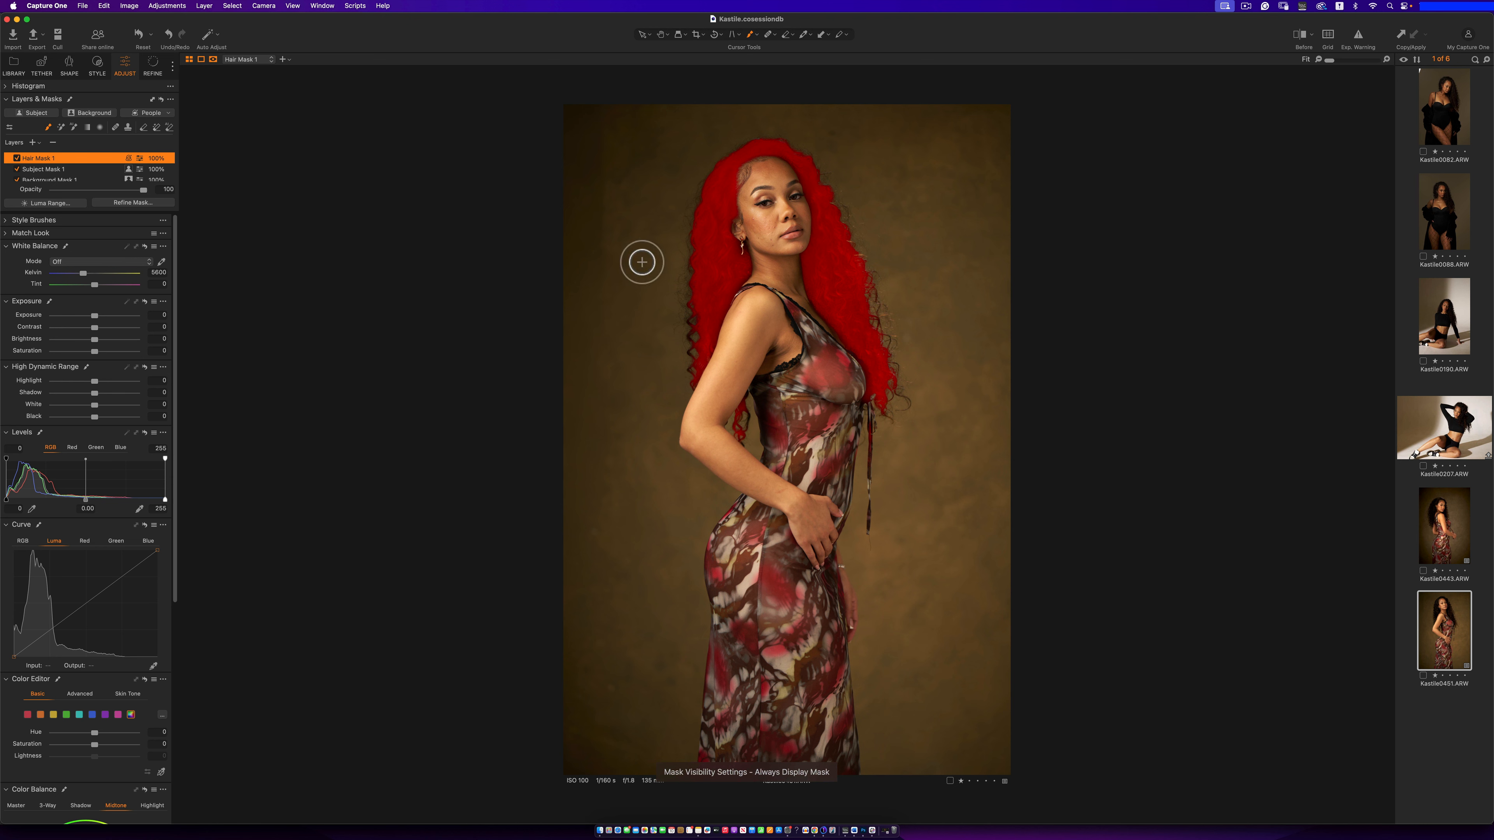
pyautogui.press('m')
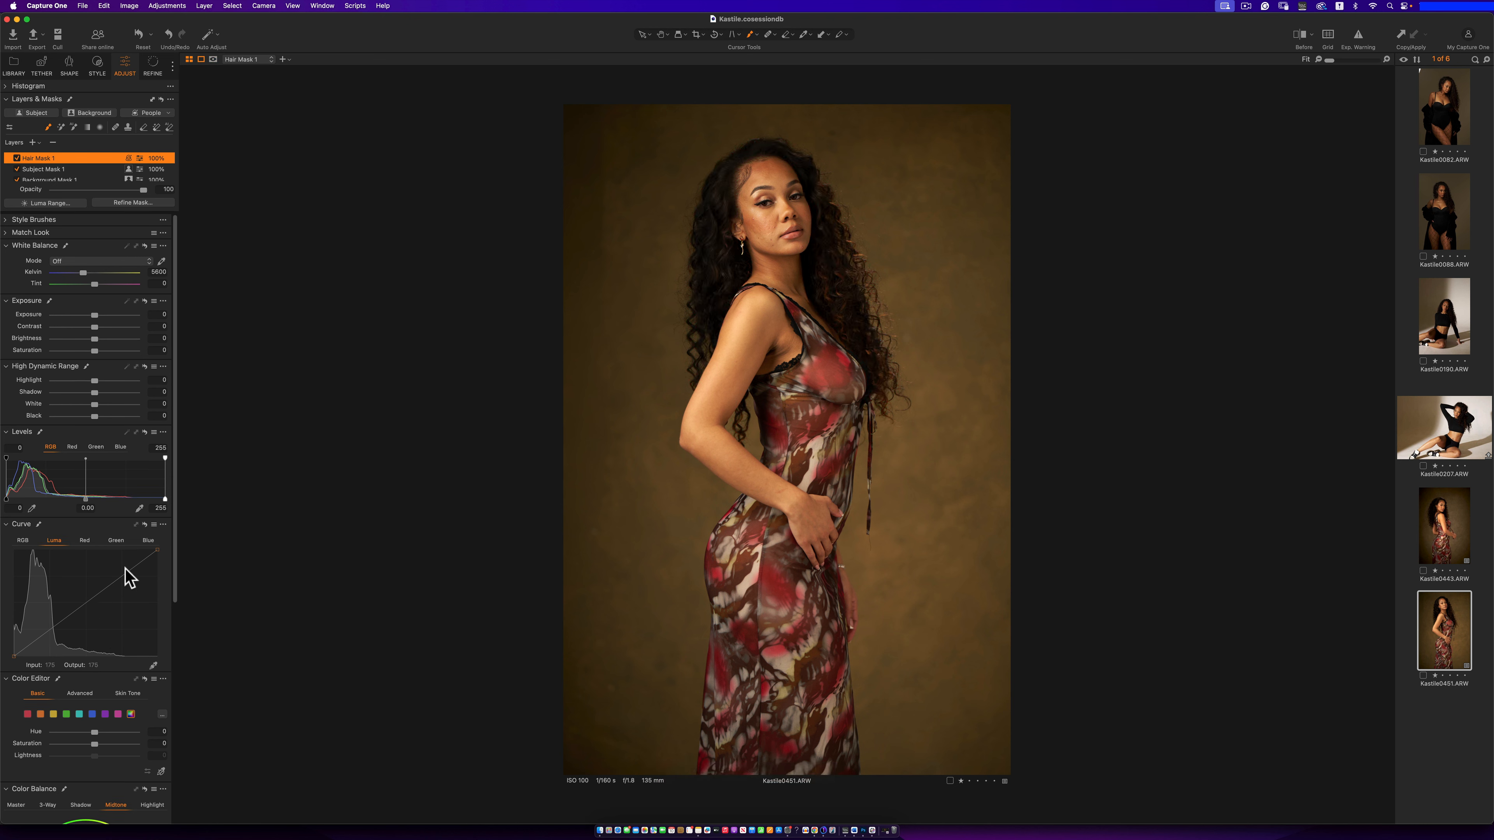
# Brighten the hair by setting the hair mask's levels white point to about 205, comparing with the layer off and on
pyautogui.moveTo(165, 499); pyautogui.dragTo(110, 497)
pyautogui.moveTo(6, 499); pyautogui.dragTo(8, 499)
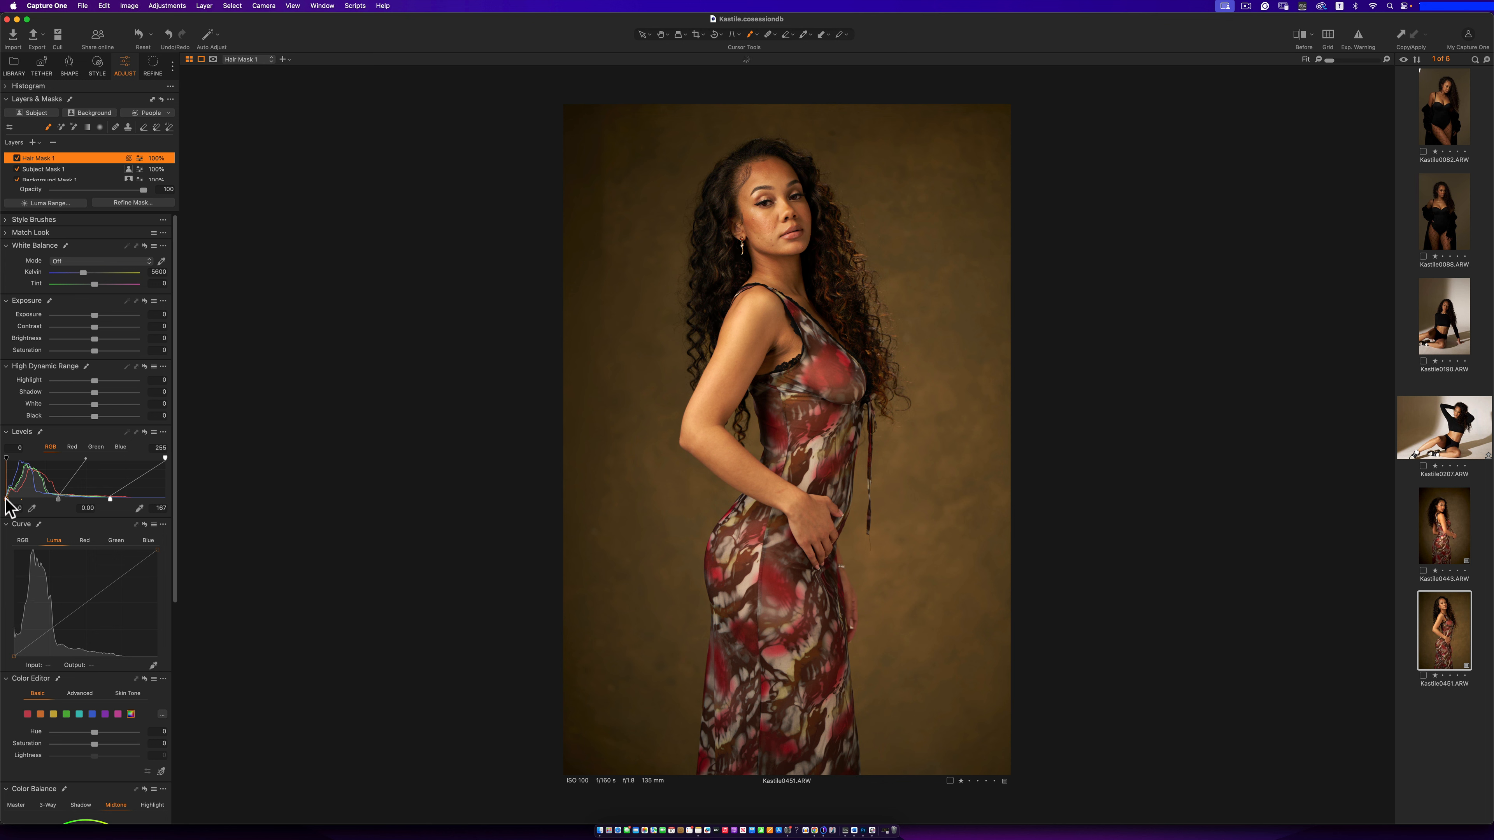
pyautogui.moveTo(111, 499); pyautogui.dragTo(133, 501)
pyautogui.click(16, 158)
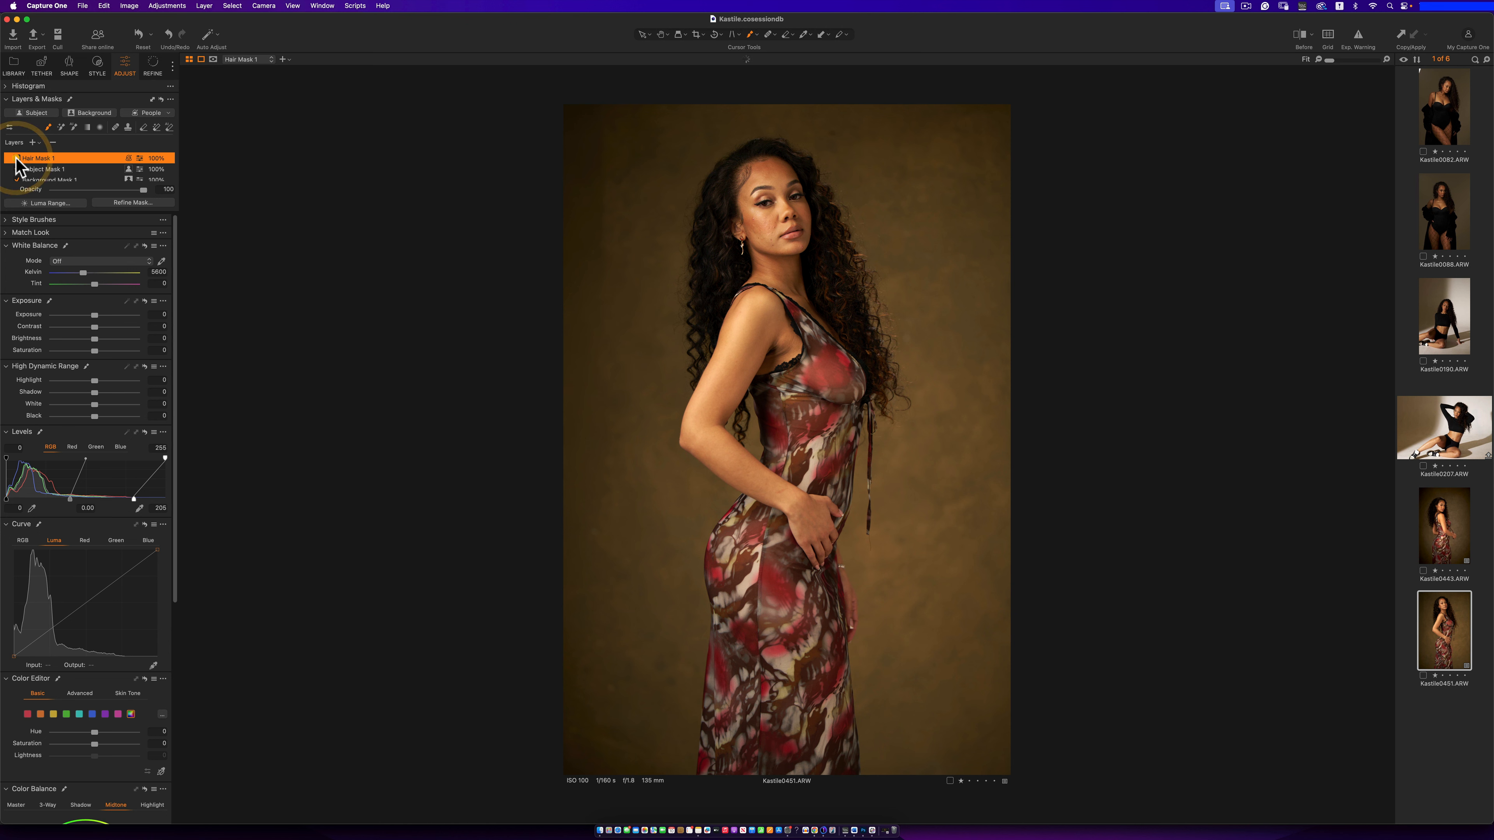
pyautogui.click(16, 157)
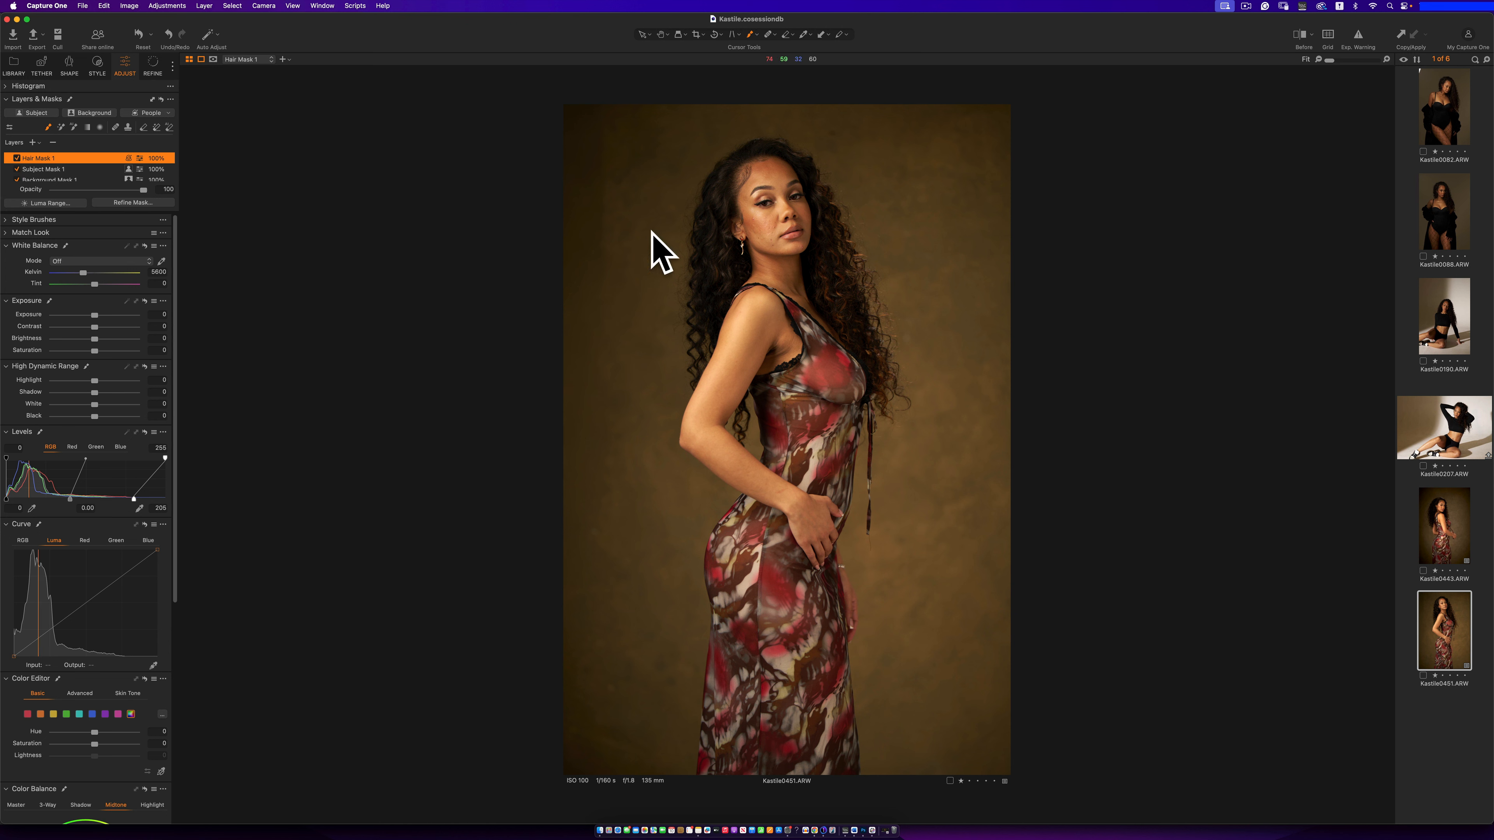
# Create a single AI people mask covering body skin and face skin without hair, and check its overlay
pyautogui.click(169, 112)
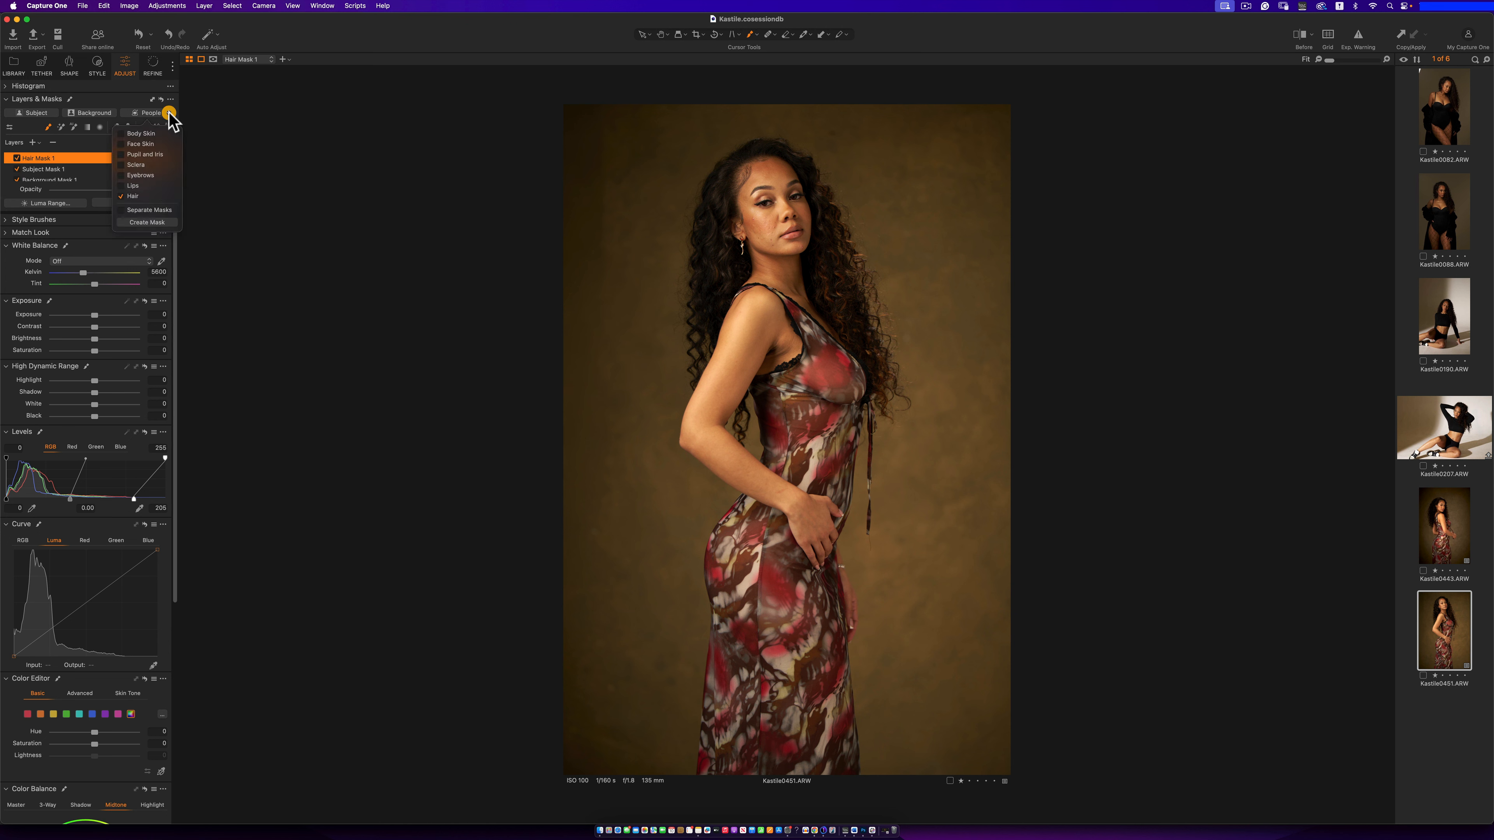
pyautogui.click(120, 144)
pyautogui.click(120, 196)
pyautogui.click(120, 133)
pyautogui.click(121, 145)
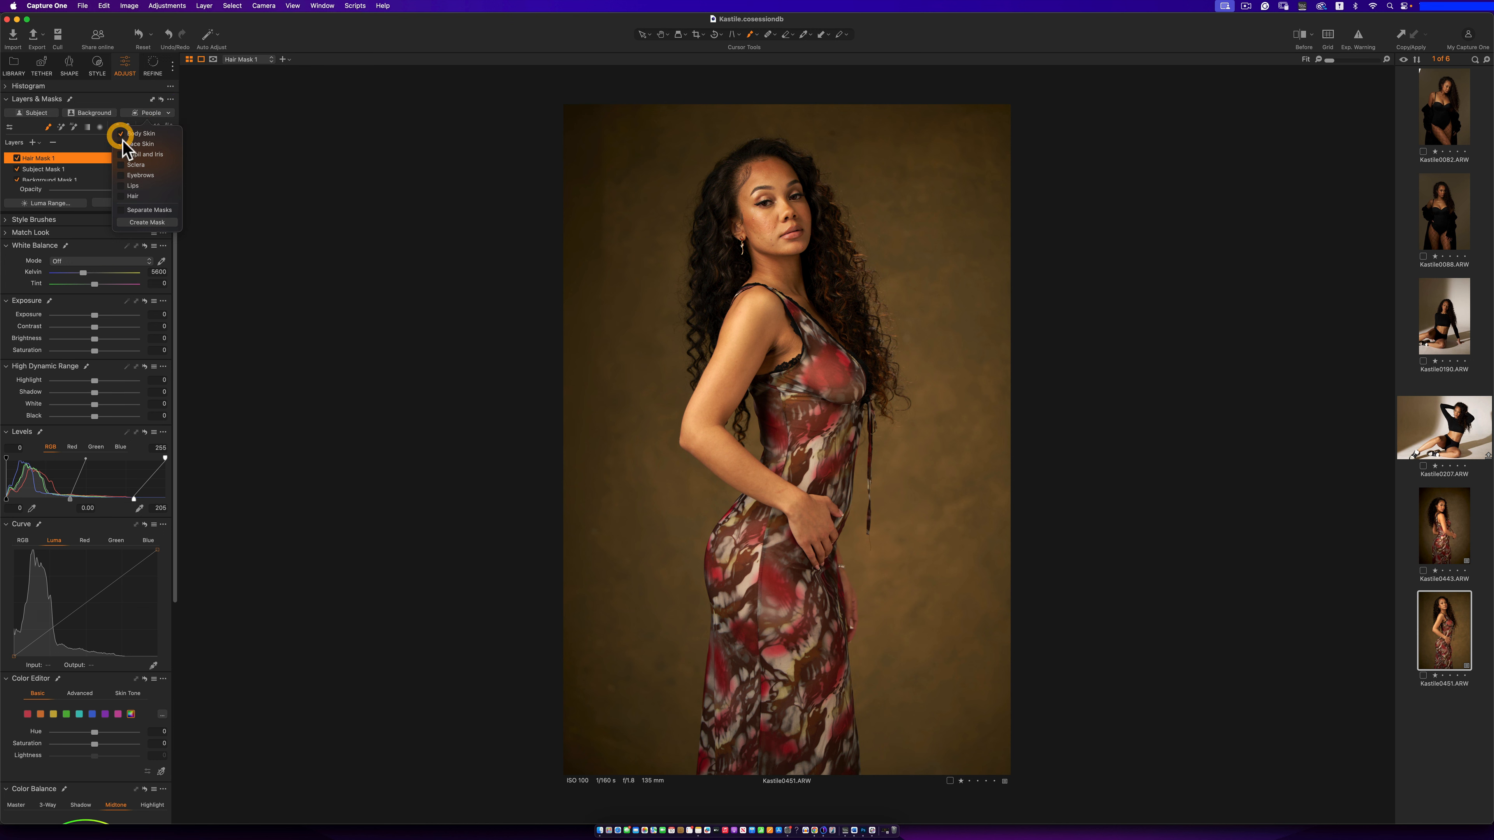
pyautogui.click(146, 222)
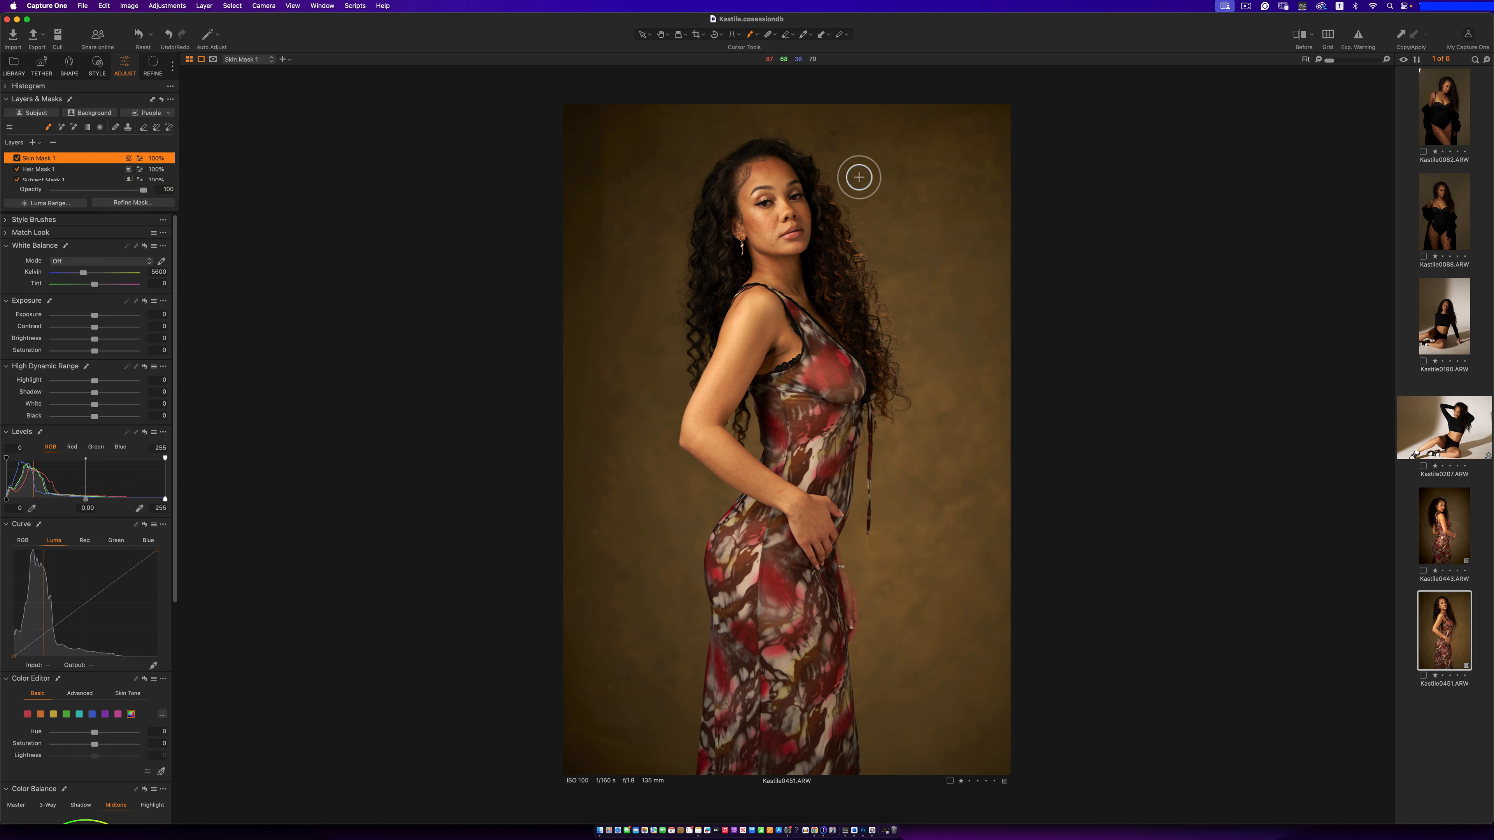
pyautogui.press('m')
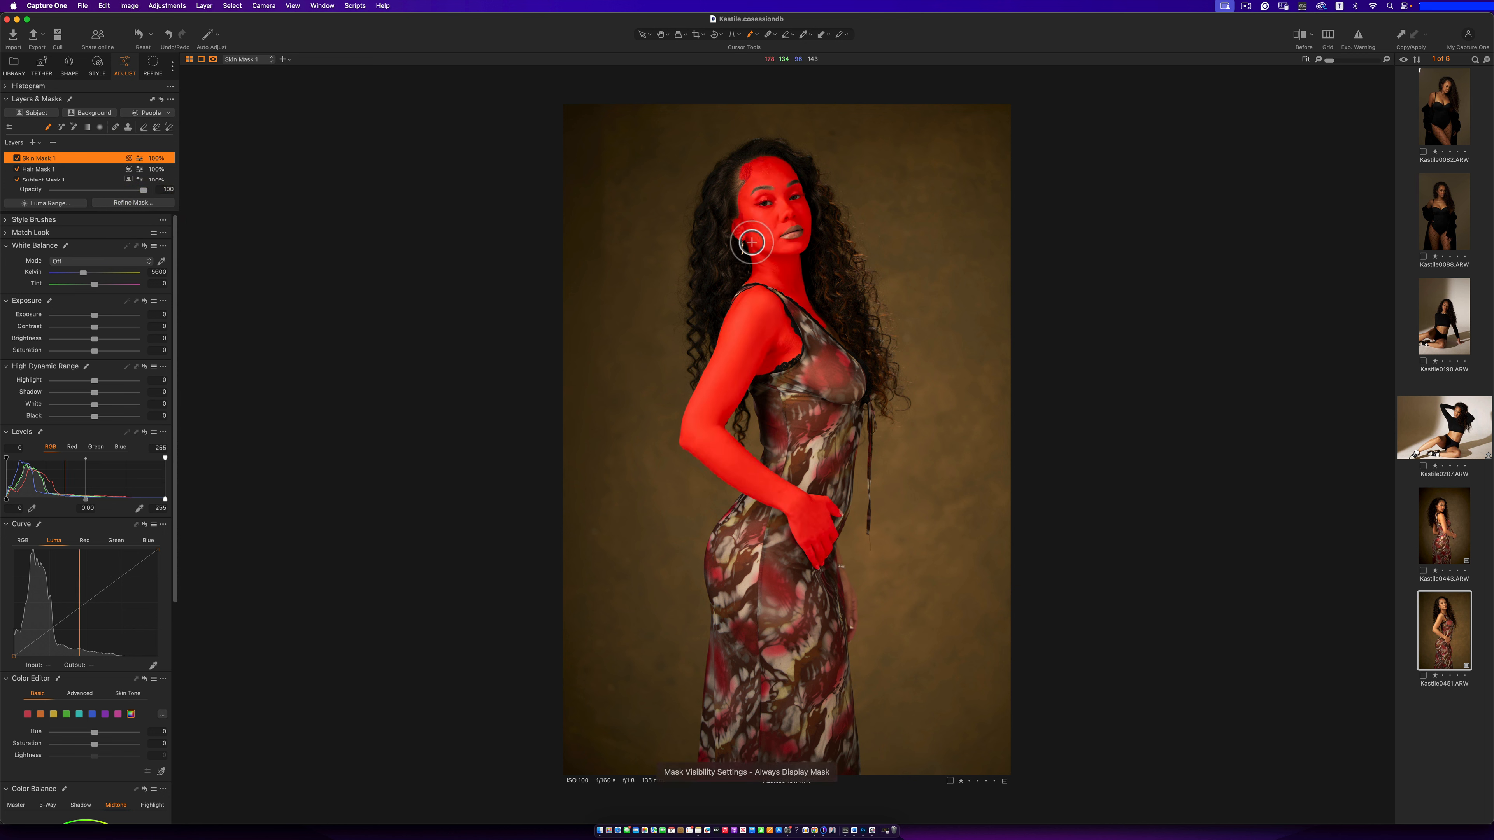
pyautogui.press('m')
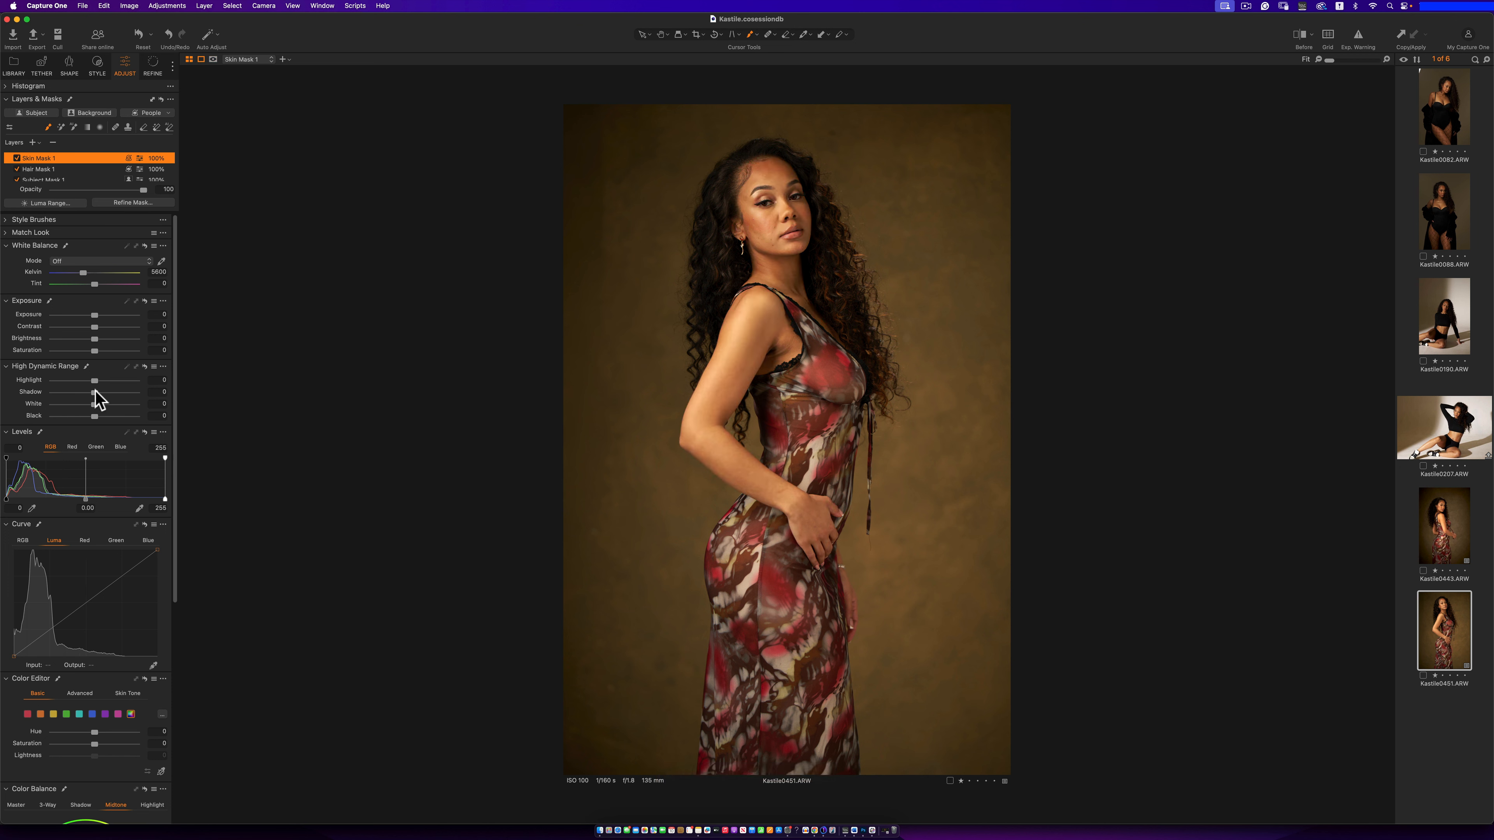
# Slightly lift the skin mask's luma curve midtones and compare the portrait with its before view
pyautogui.moveTo(85, 603); pyautogui.dragTo(84, 598)
pyautogui.click(85, 601)
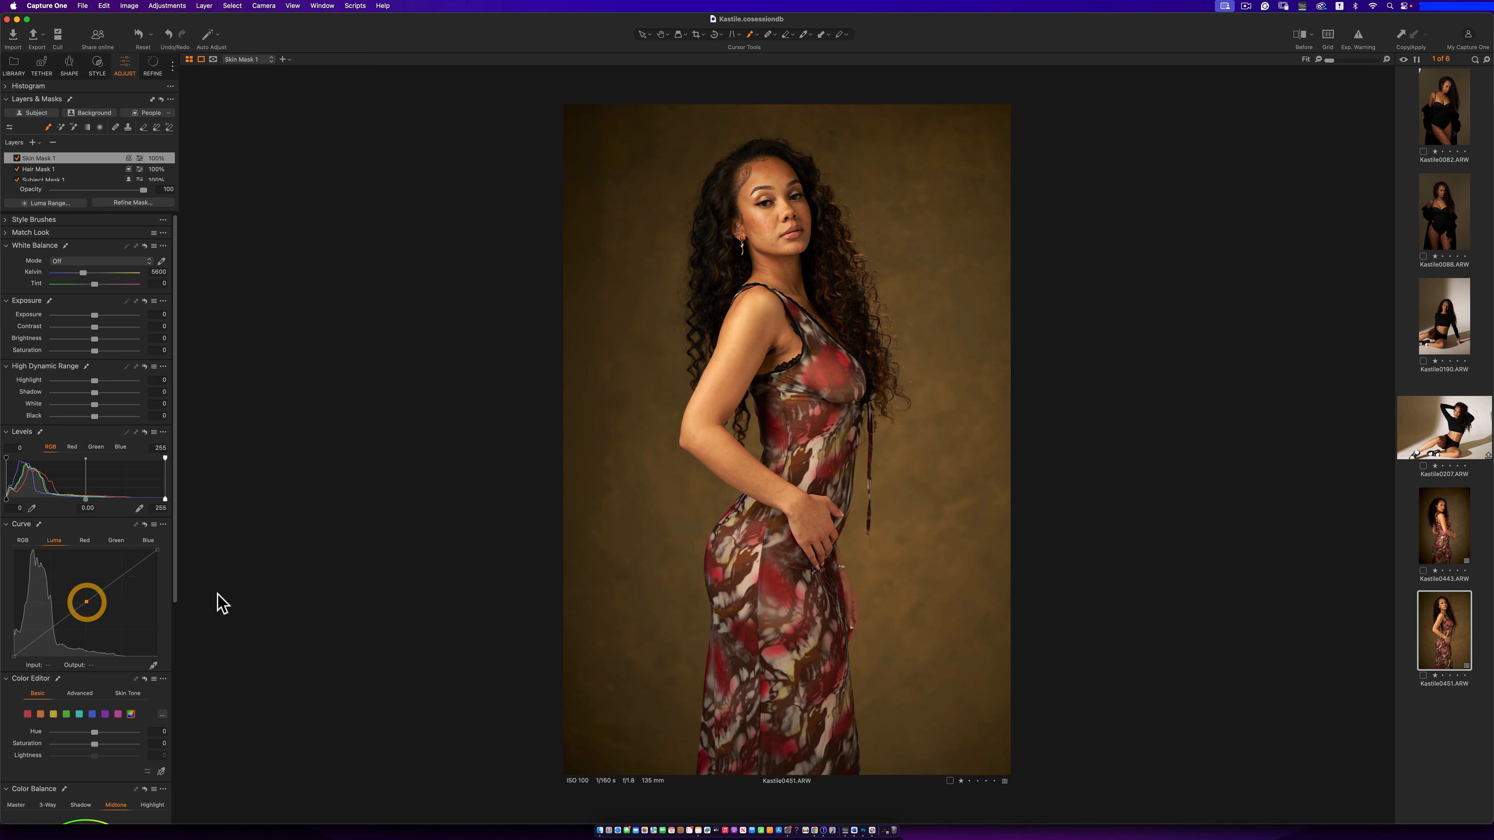
pyautogui.click(1301, 40)
pyautogui.click(1301, 40)
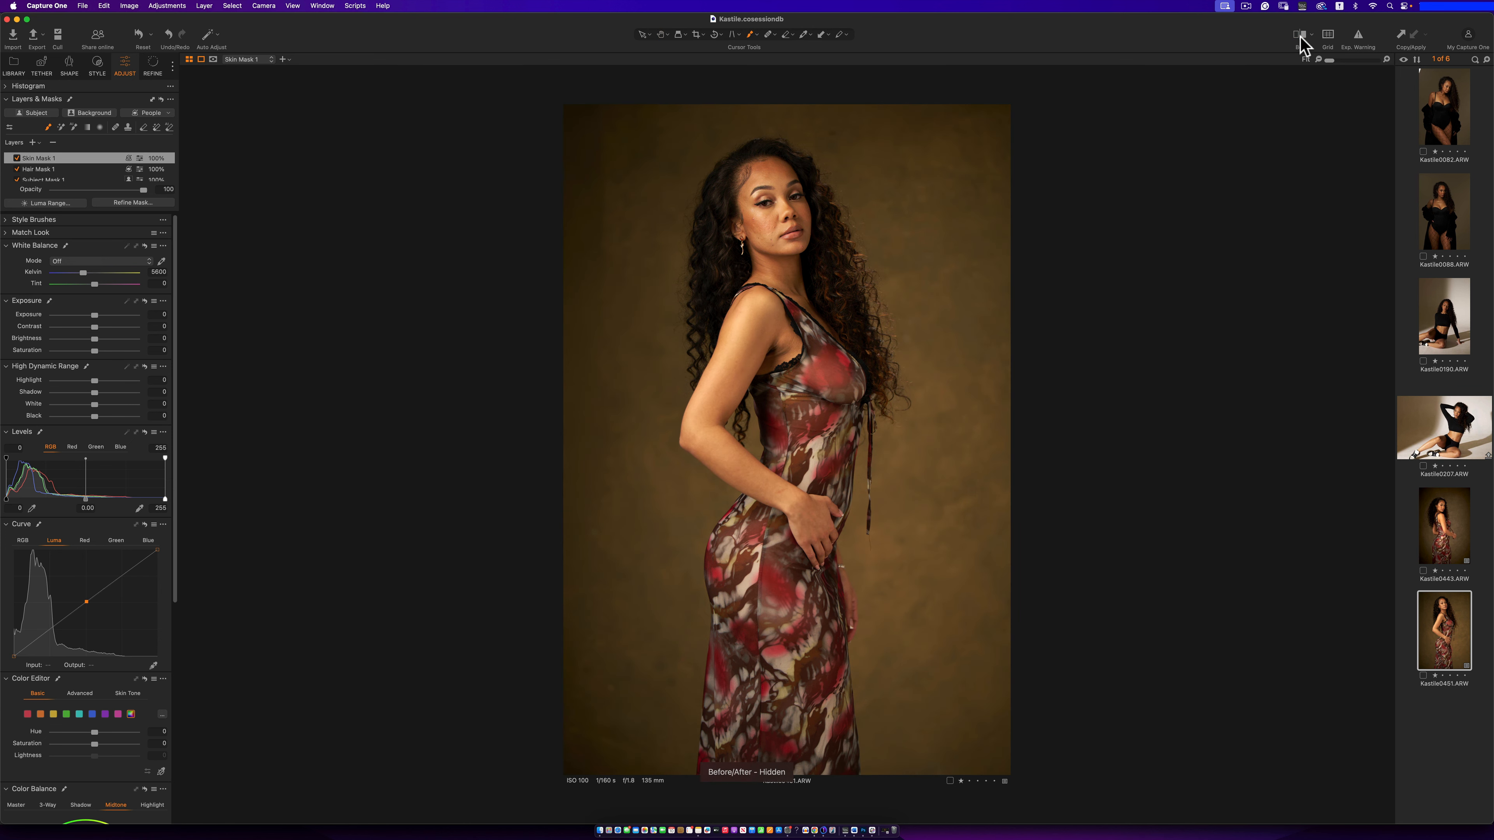
pyautogui.press('m')
pyautogui.press('m')
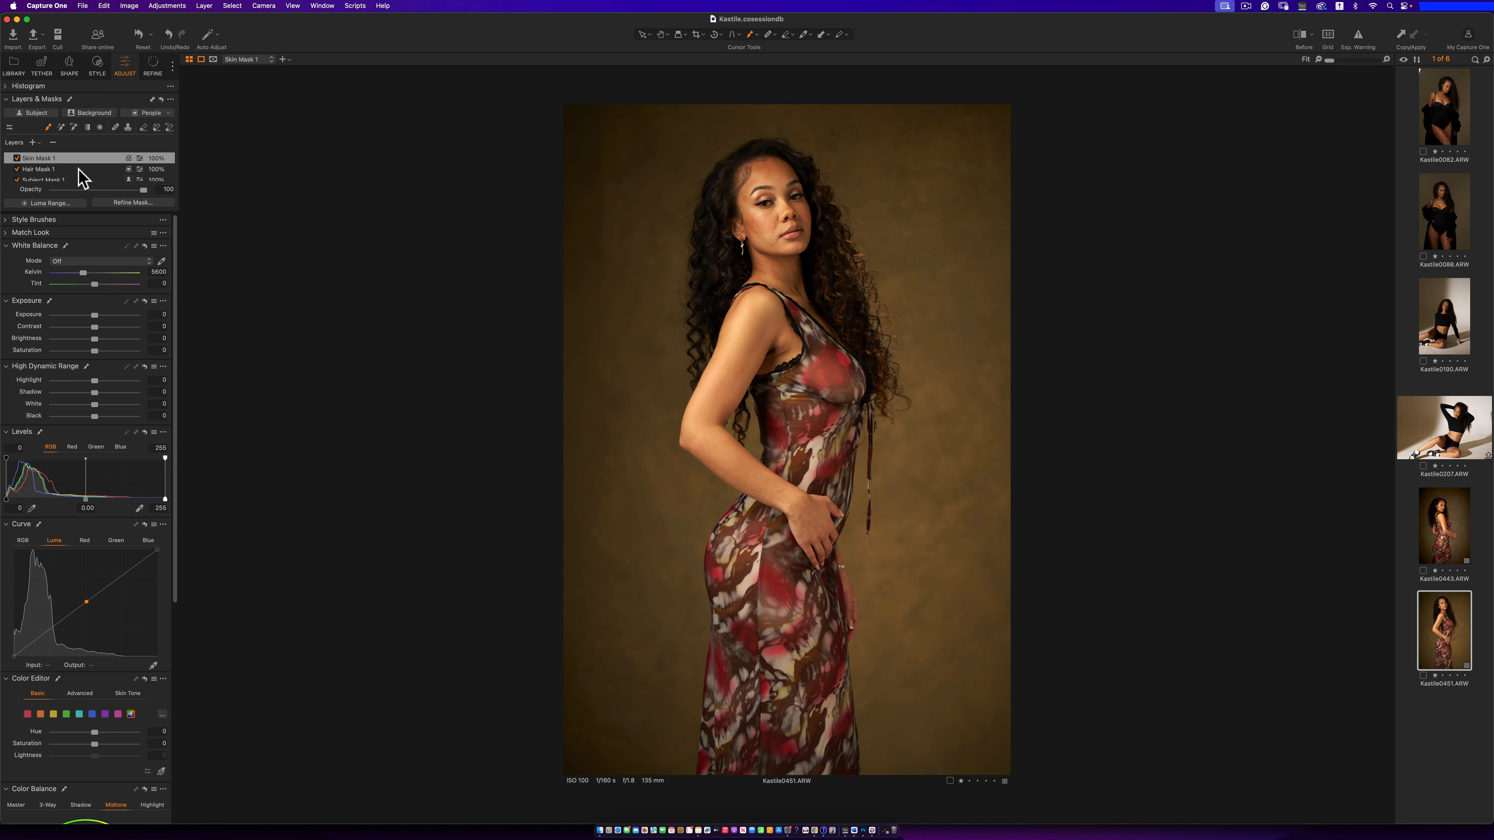
# Create an AI people mask for the sclera only, leaving out the skin areas, and toggle its overlay
pyautogui.click(169, 113)
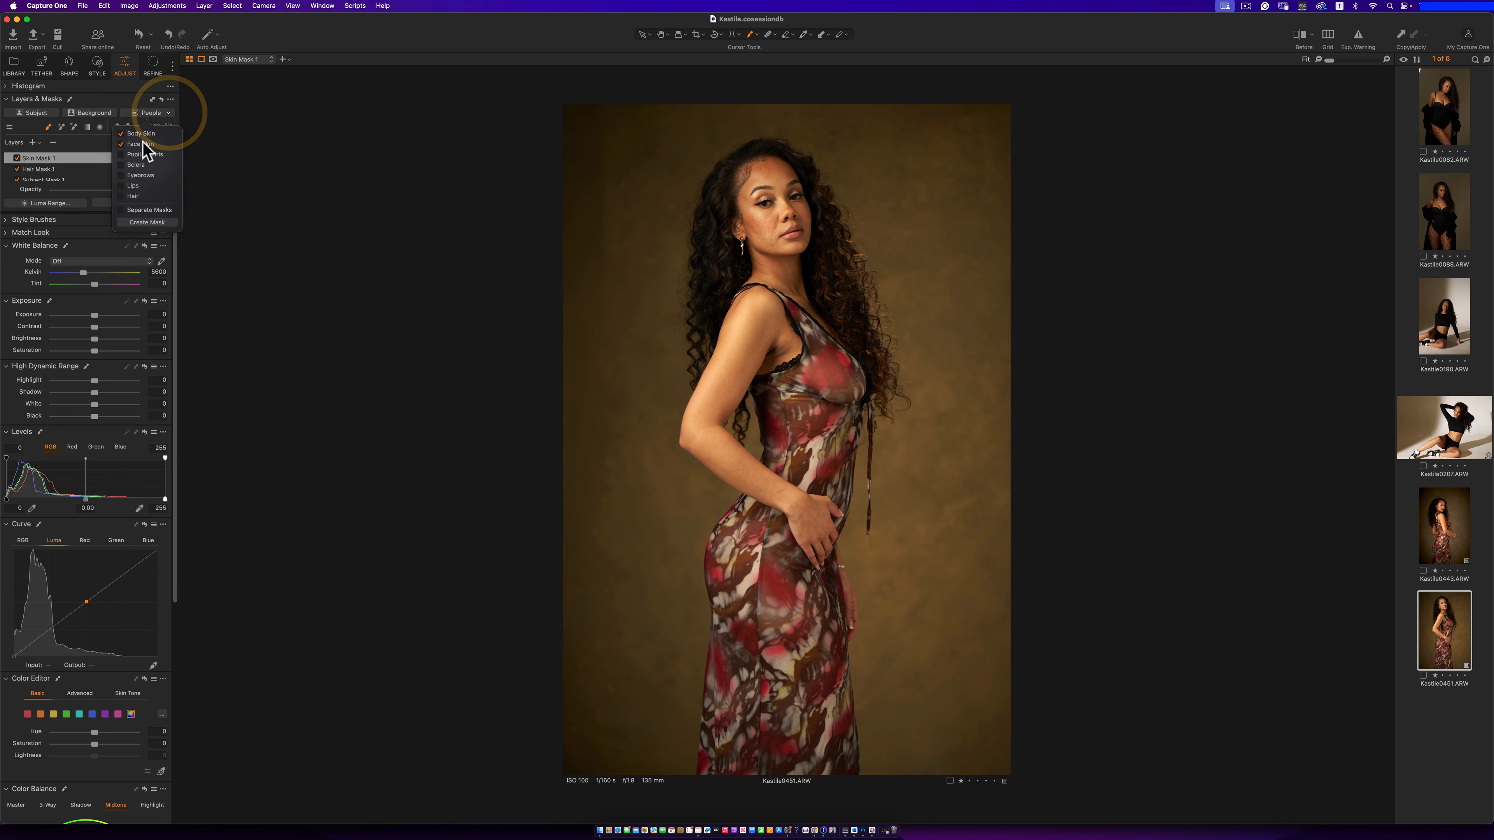
pyautogui.click(122, 143)
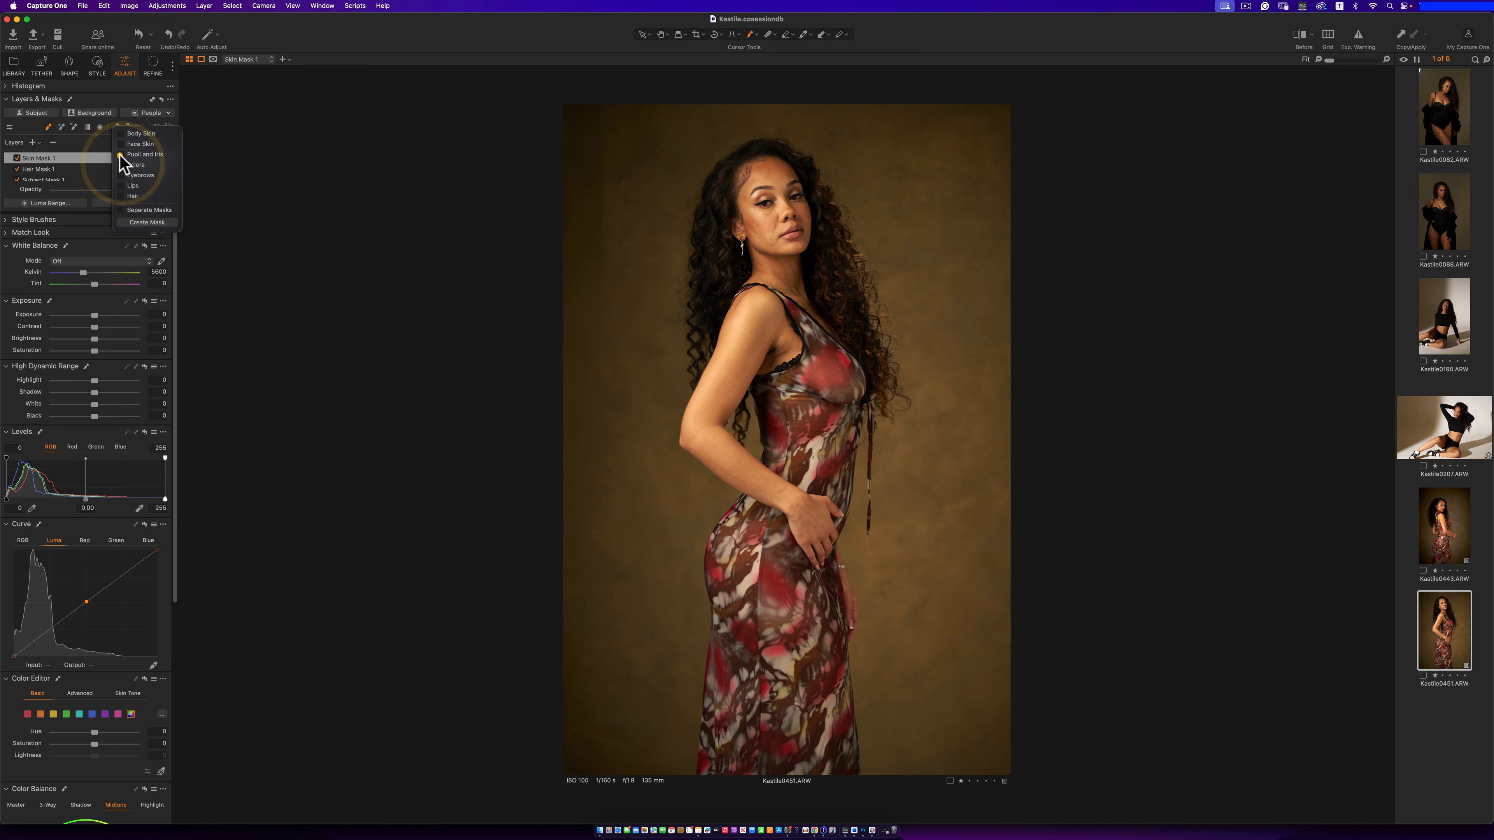
pyautogui.click(121, 165)
pyautogui.click(241, 230)
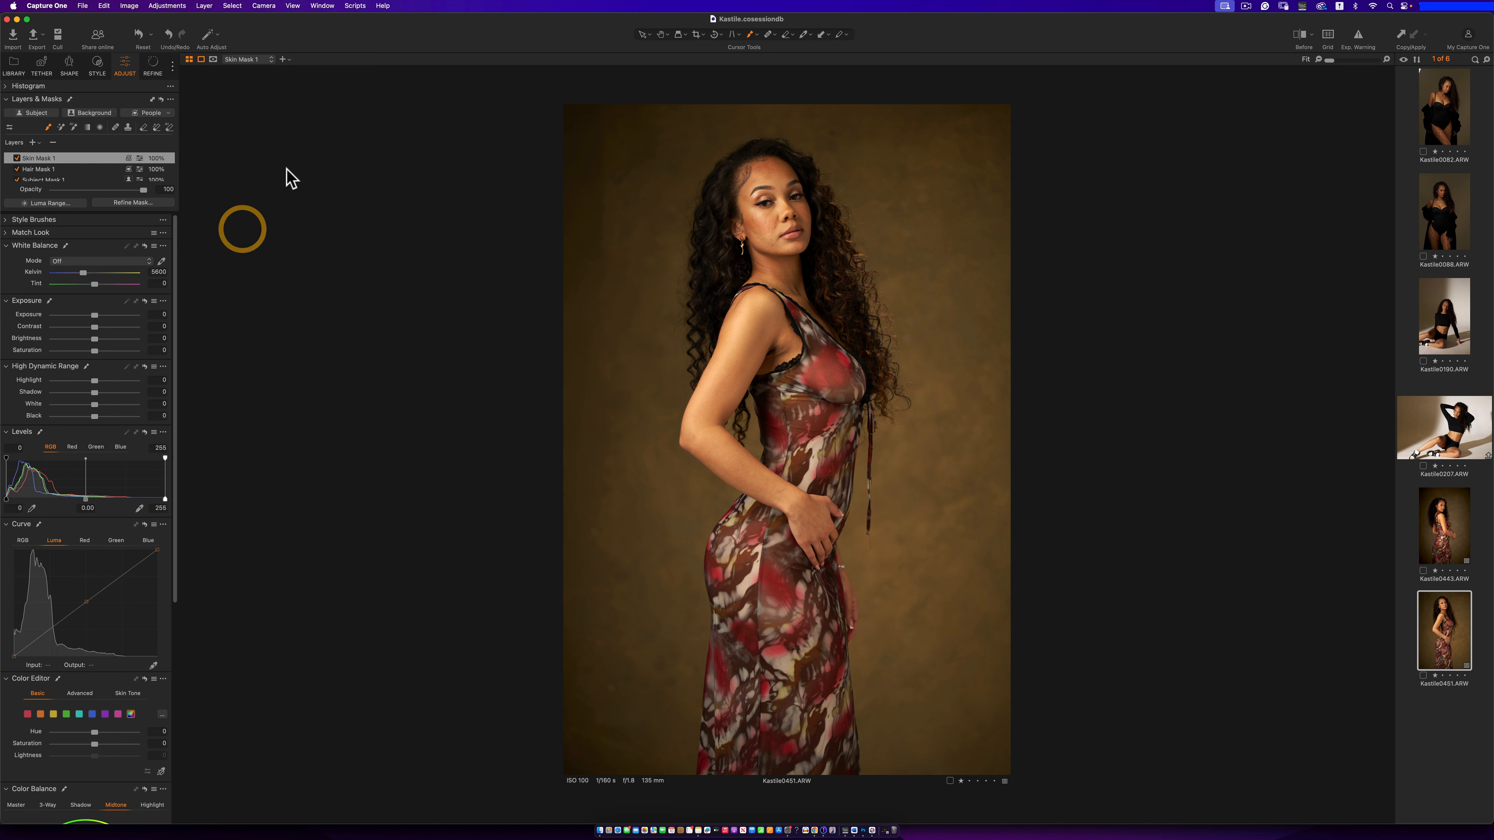
pyautogui.click(135, 112)
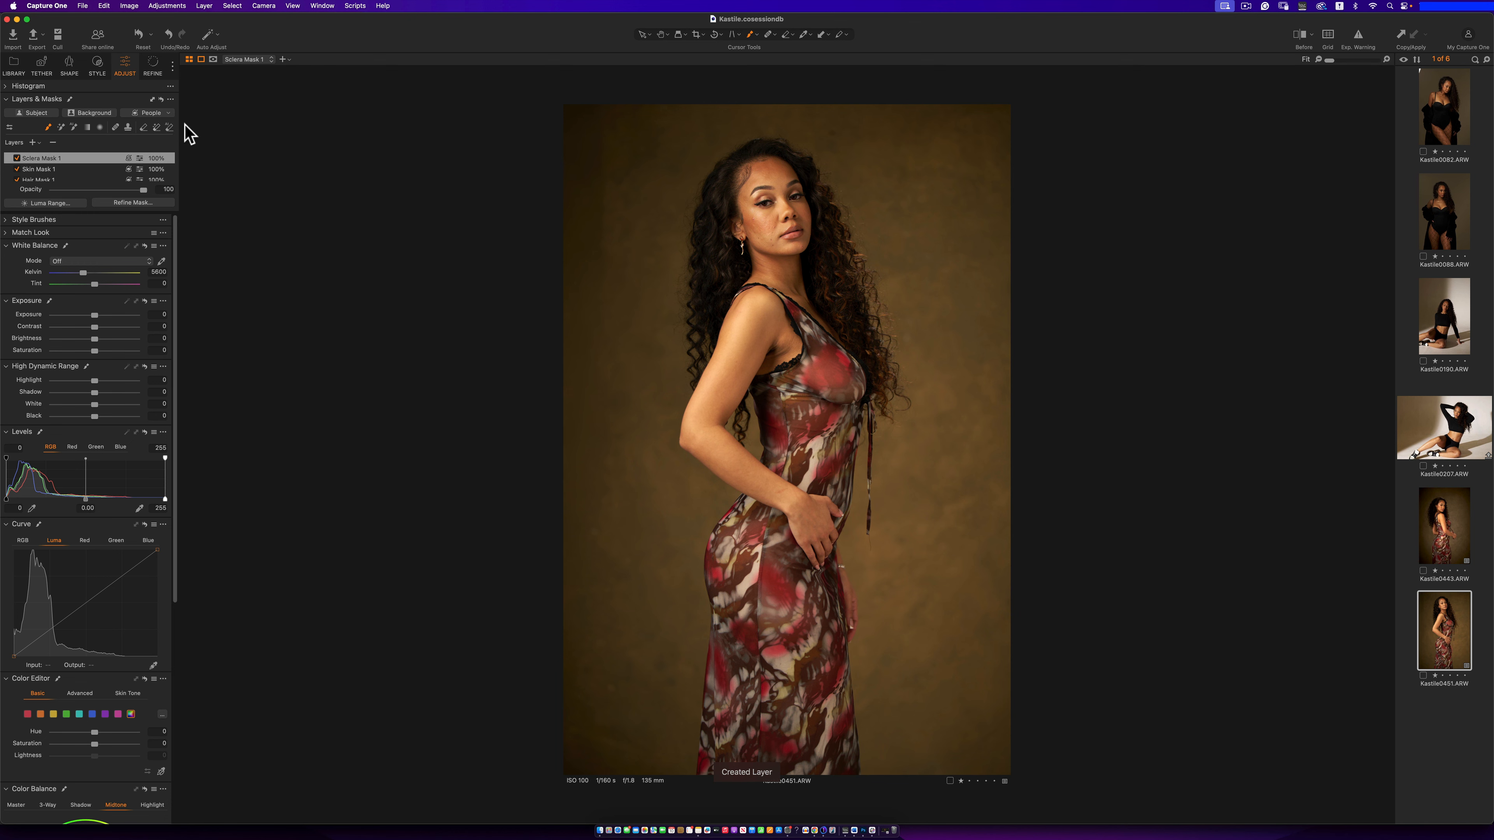
pyautogui.press('m')
pyautogui.press('m')
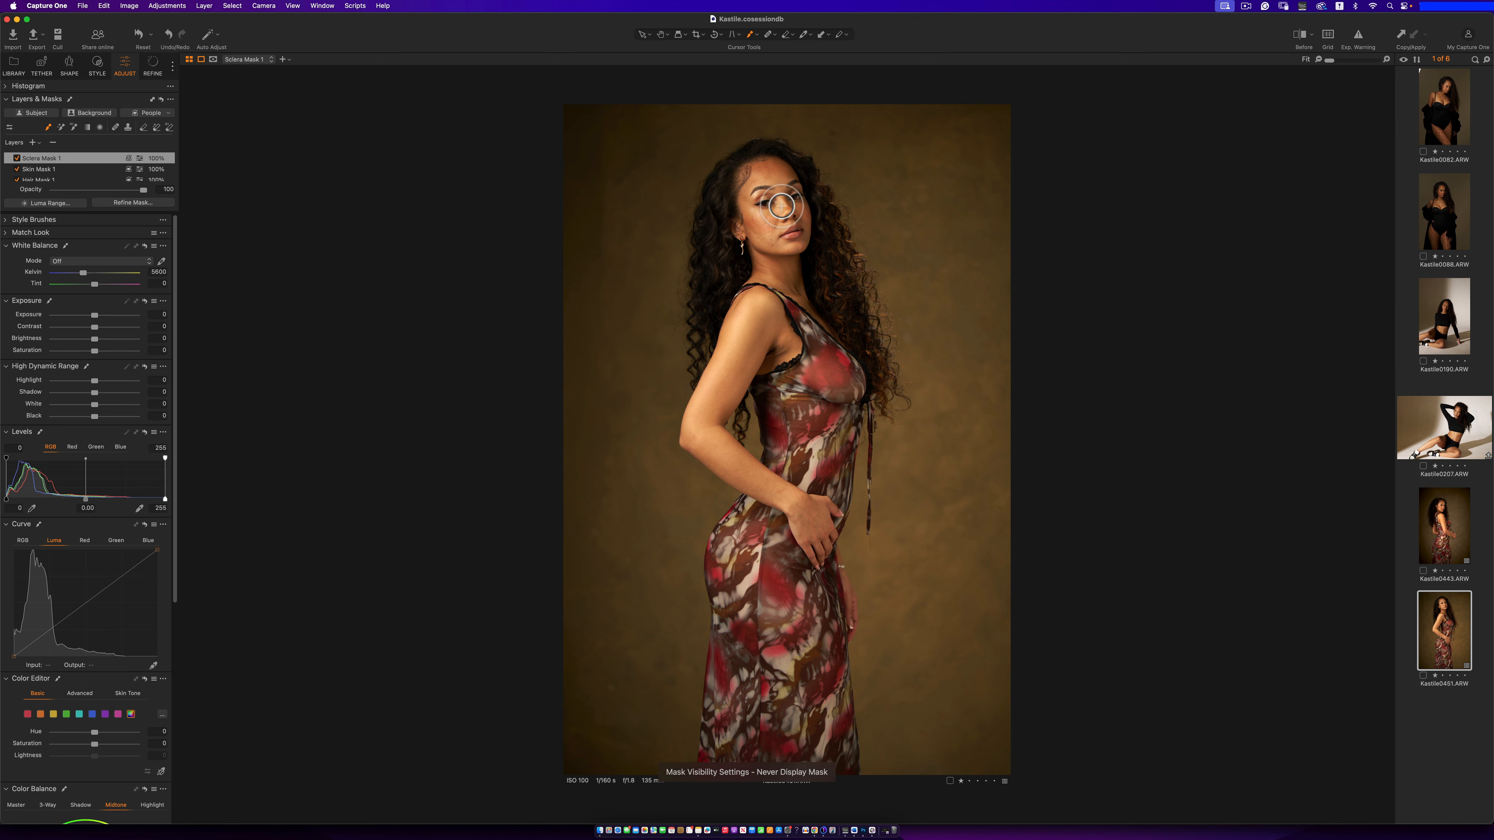
# Cool the sclera mask's white balance to about 4935 K and lift its luma curve midtones to brighten the eye whites
pyautogui.scroll(5, 764, 244)
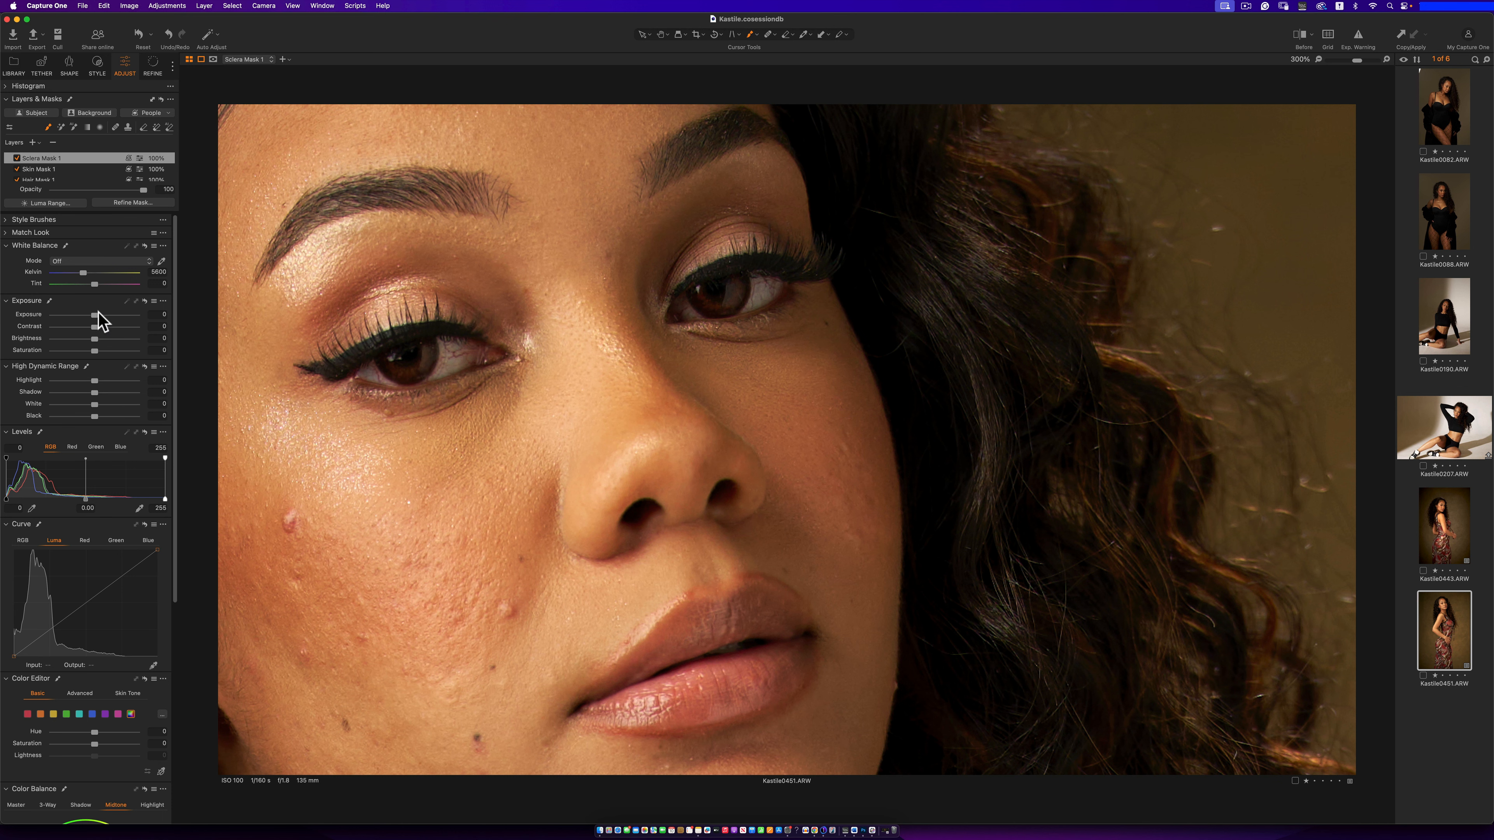
pyautogui.moveTo(83, 271); pyautogui.dragTo(78, 272)
pyautogui.moveTo(81, 604); pyautogui.dragTo(80, 596)
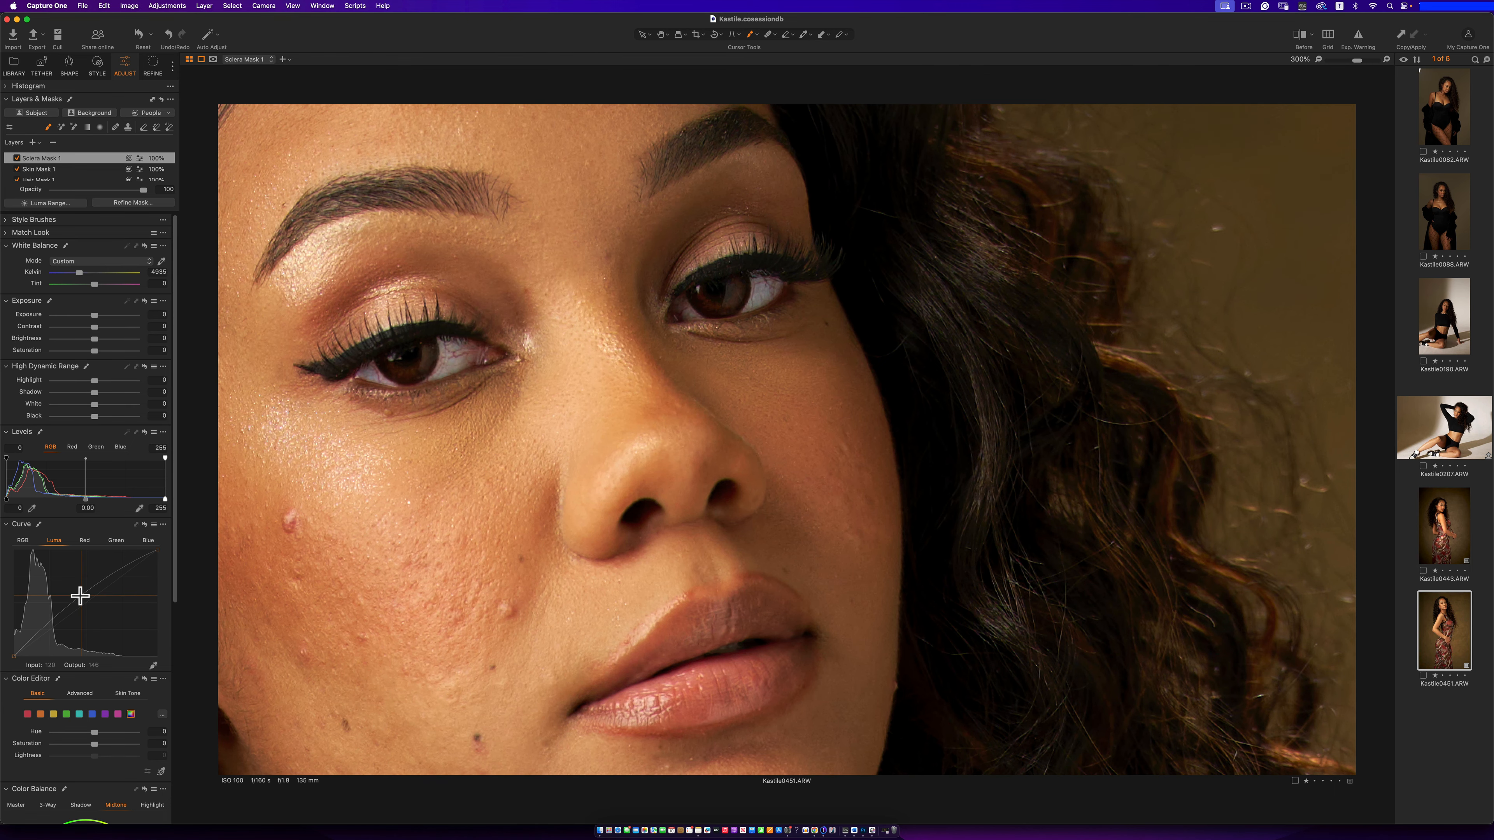
# Compare the portrait with the sclera mask off and on, and shift that mask's tint slightly toward green
pyautogui.click(16, 158)
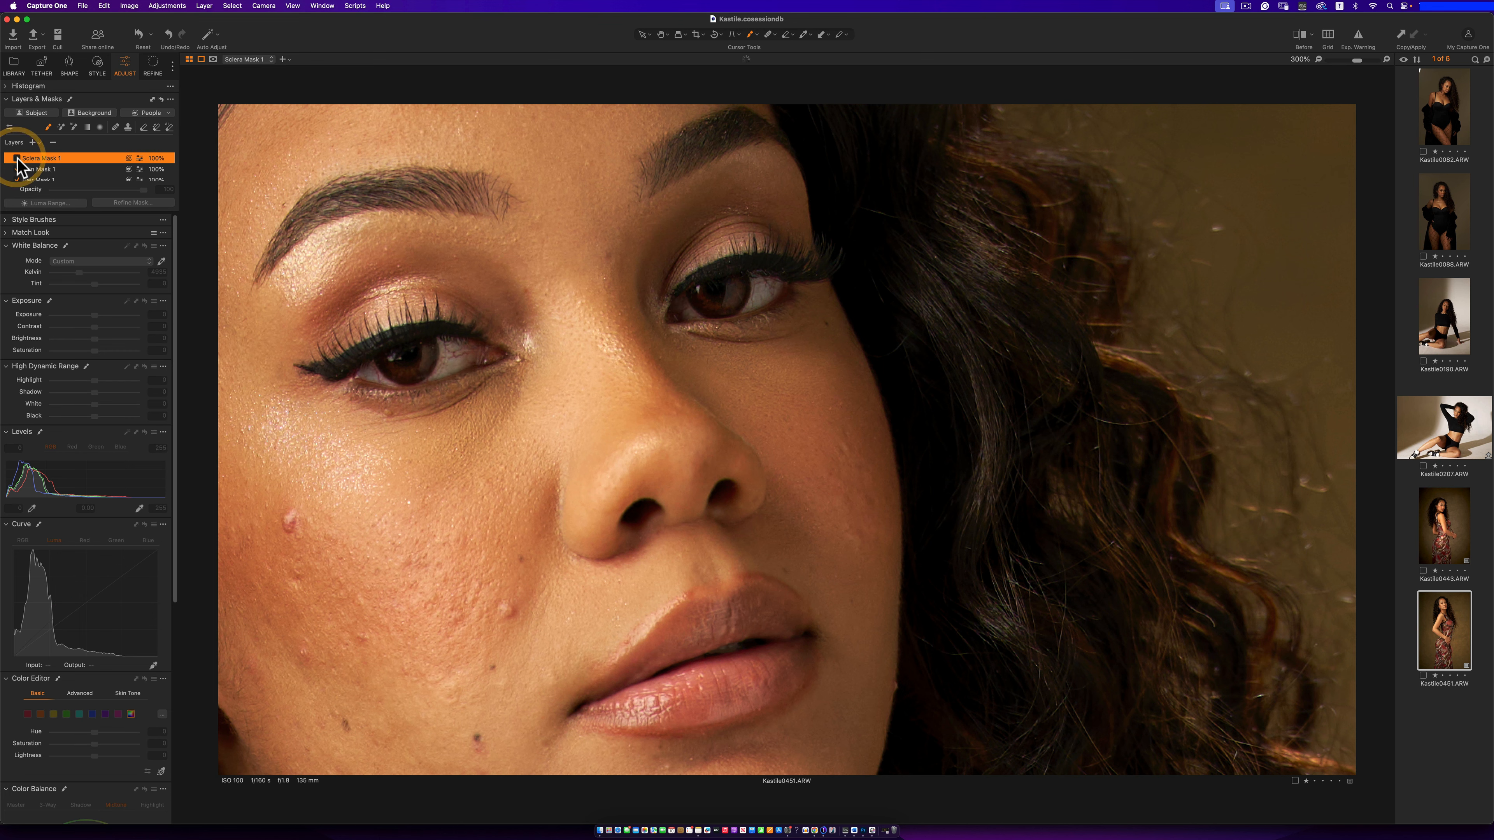
pyautogui.click(17, 158)
pyautogui.press('super+0')
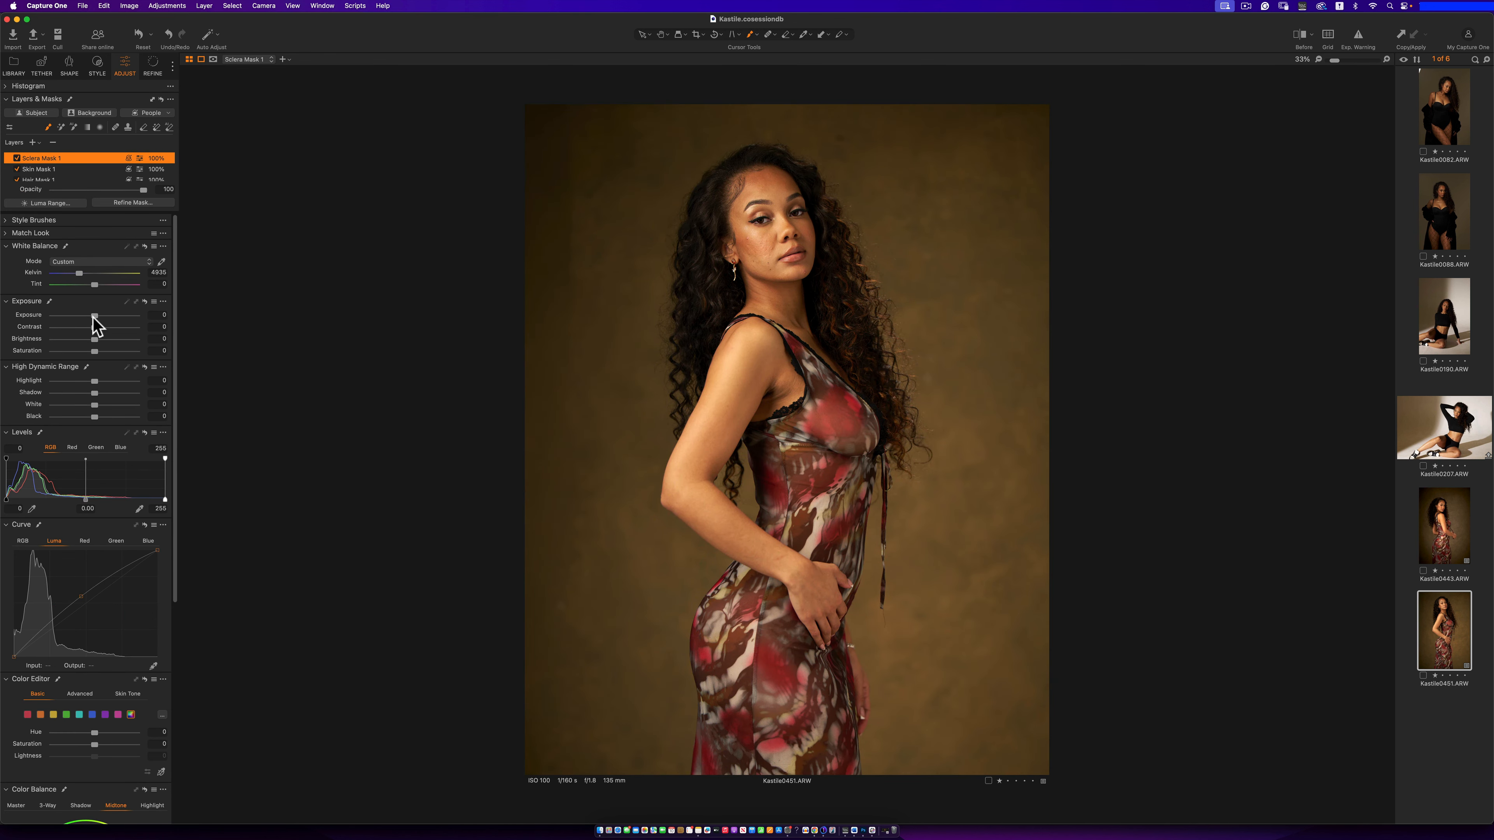
pyautogui.click(82, 599)
pyautogui.click(92, 283)
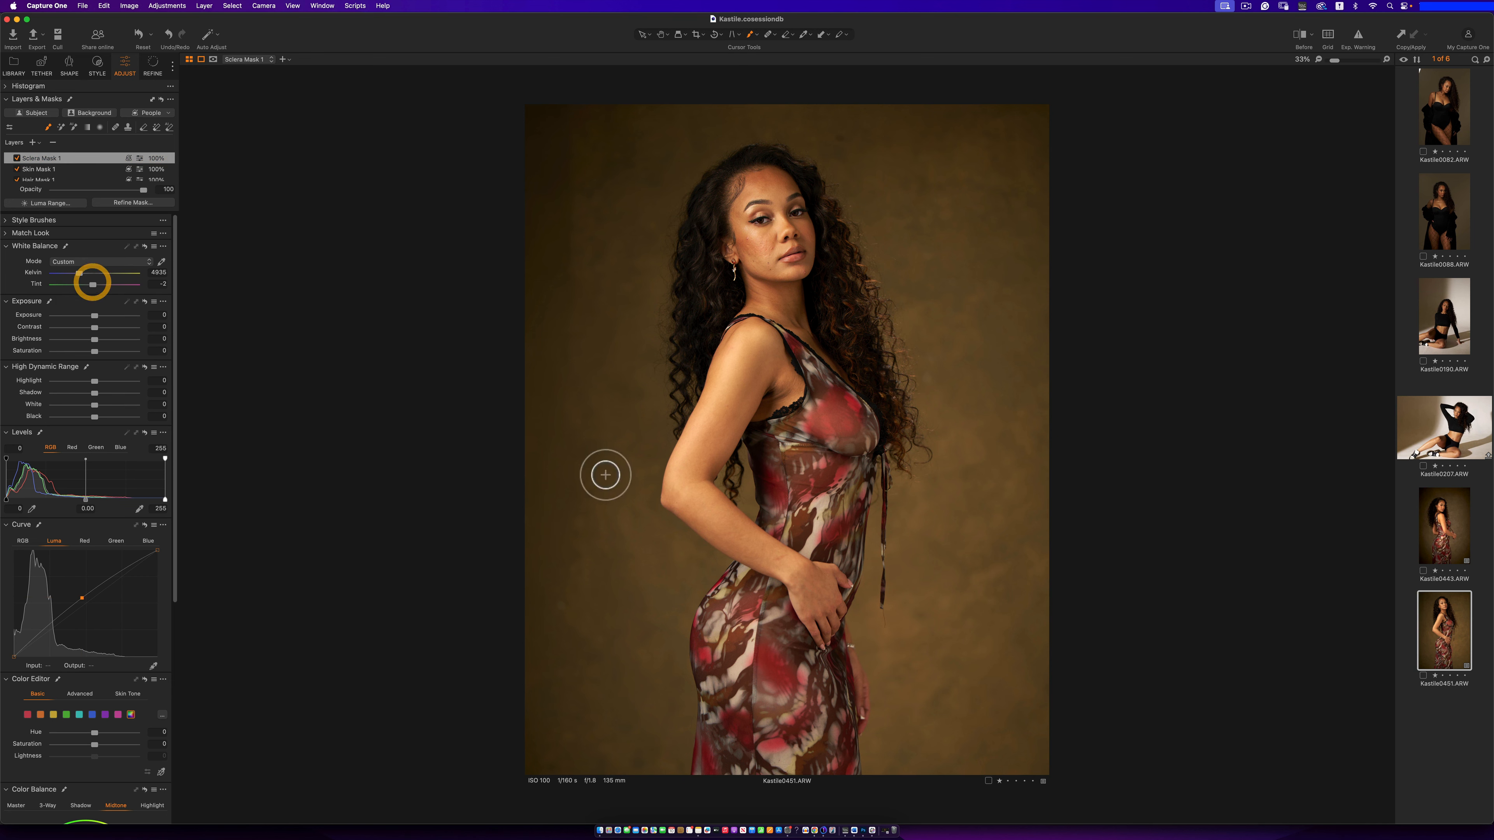
# Grade the Background mask with Color Balance, warming the midtones toward orange and pushing the shadows slightly toward green
pyautogui.scroll(-1, 764, 573)
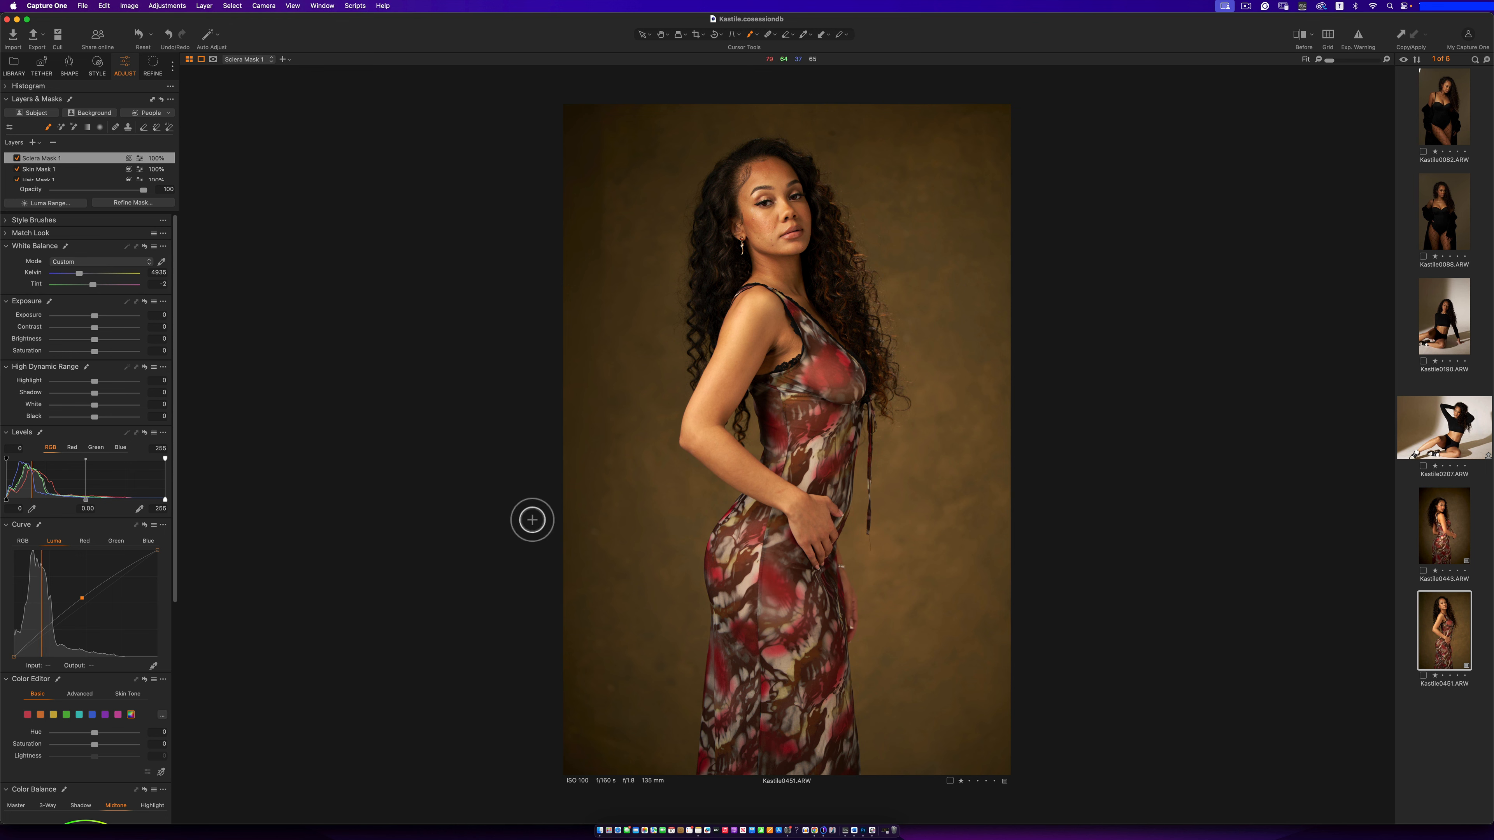
pyautogui.scroll(-6, 114, 667)
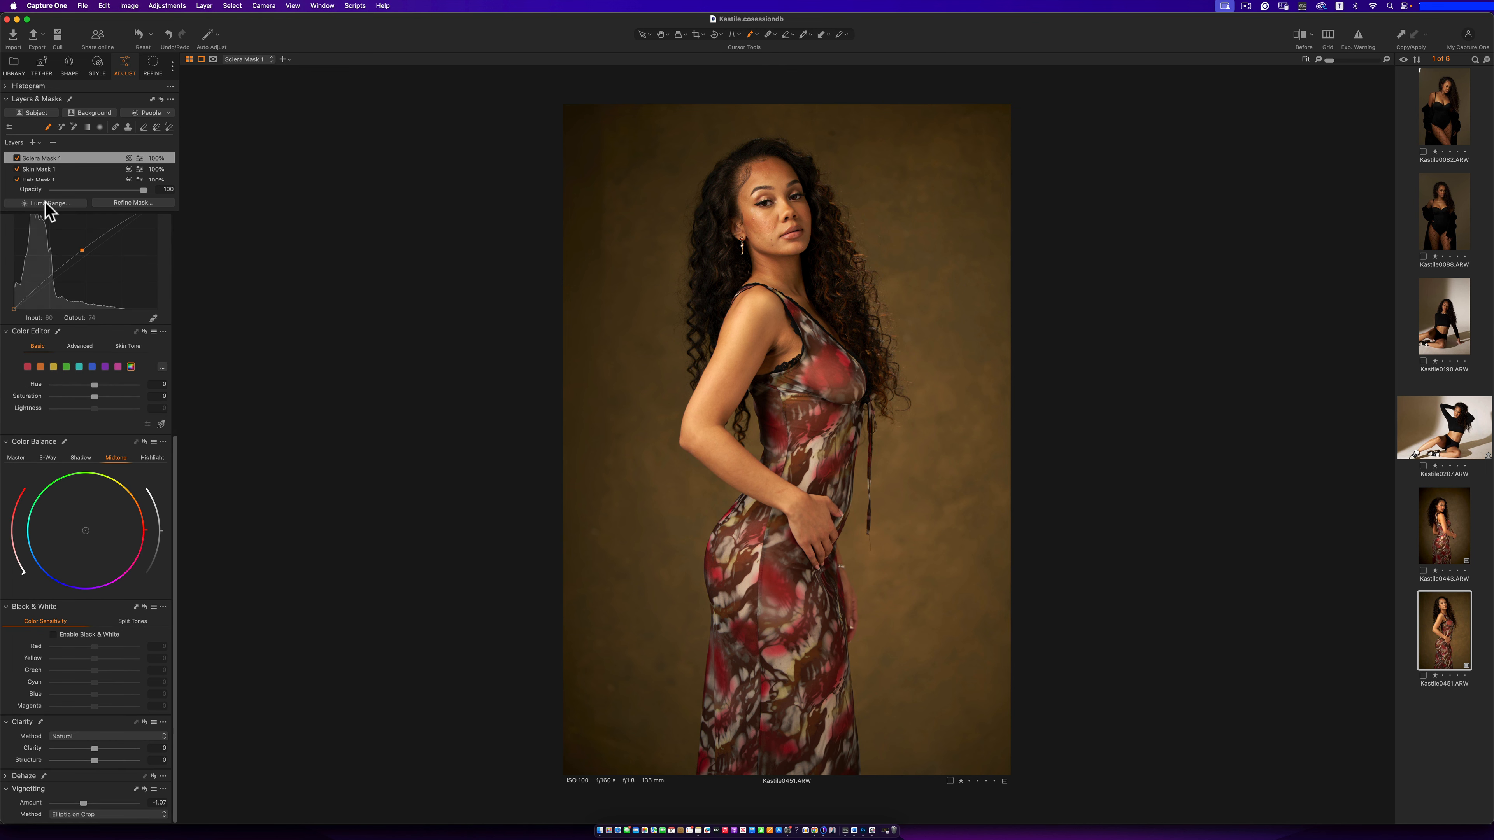
pyautogui.scroll(-3, 37, 173)
pyautogui.click(39, 161)
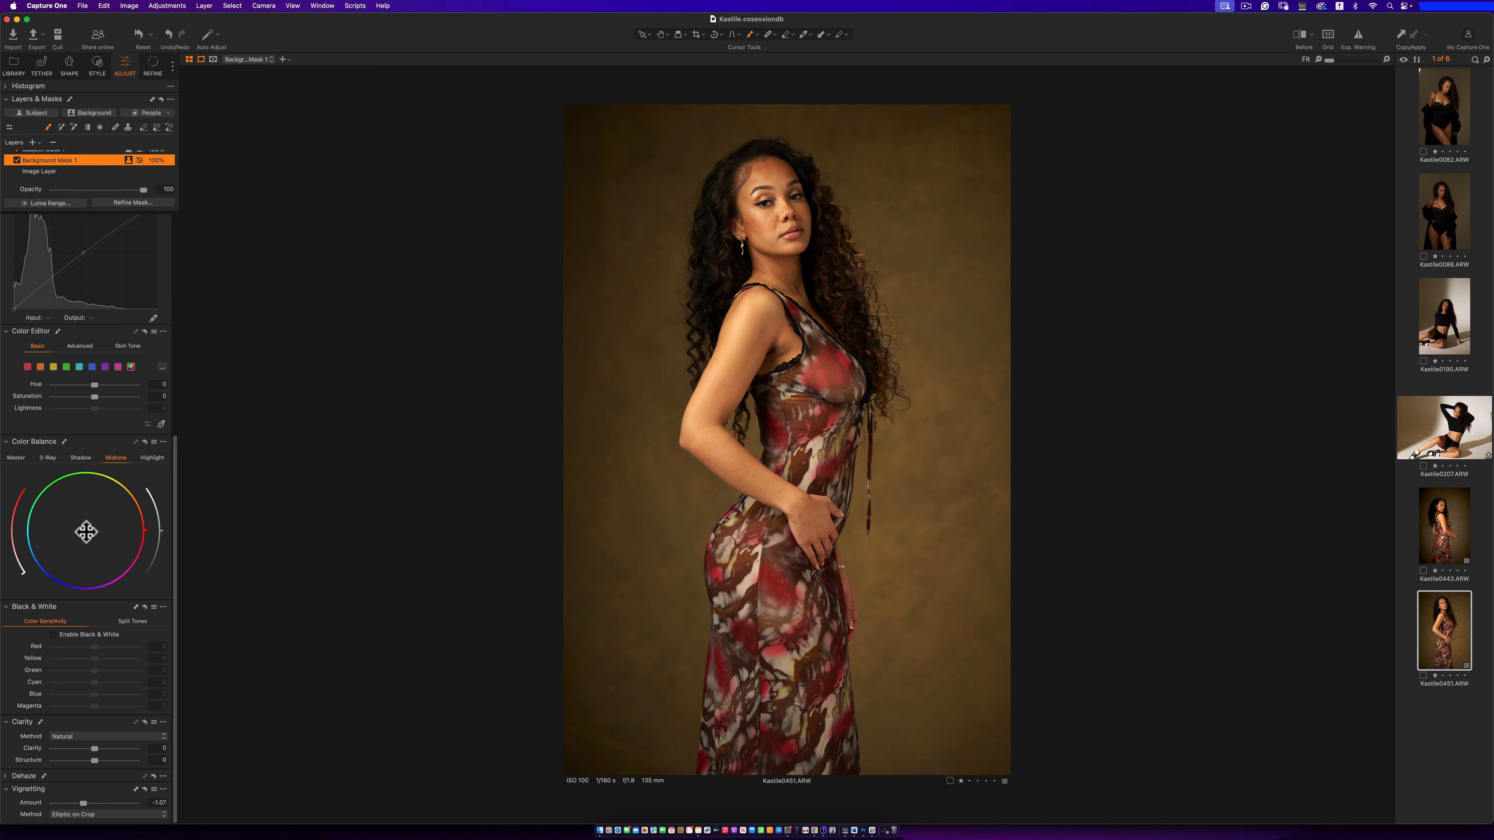
pyautogui.moveTo(85, 528); pyautogui.dragTo(73, 542)
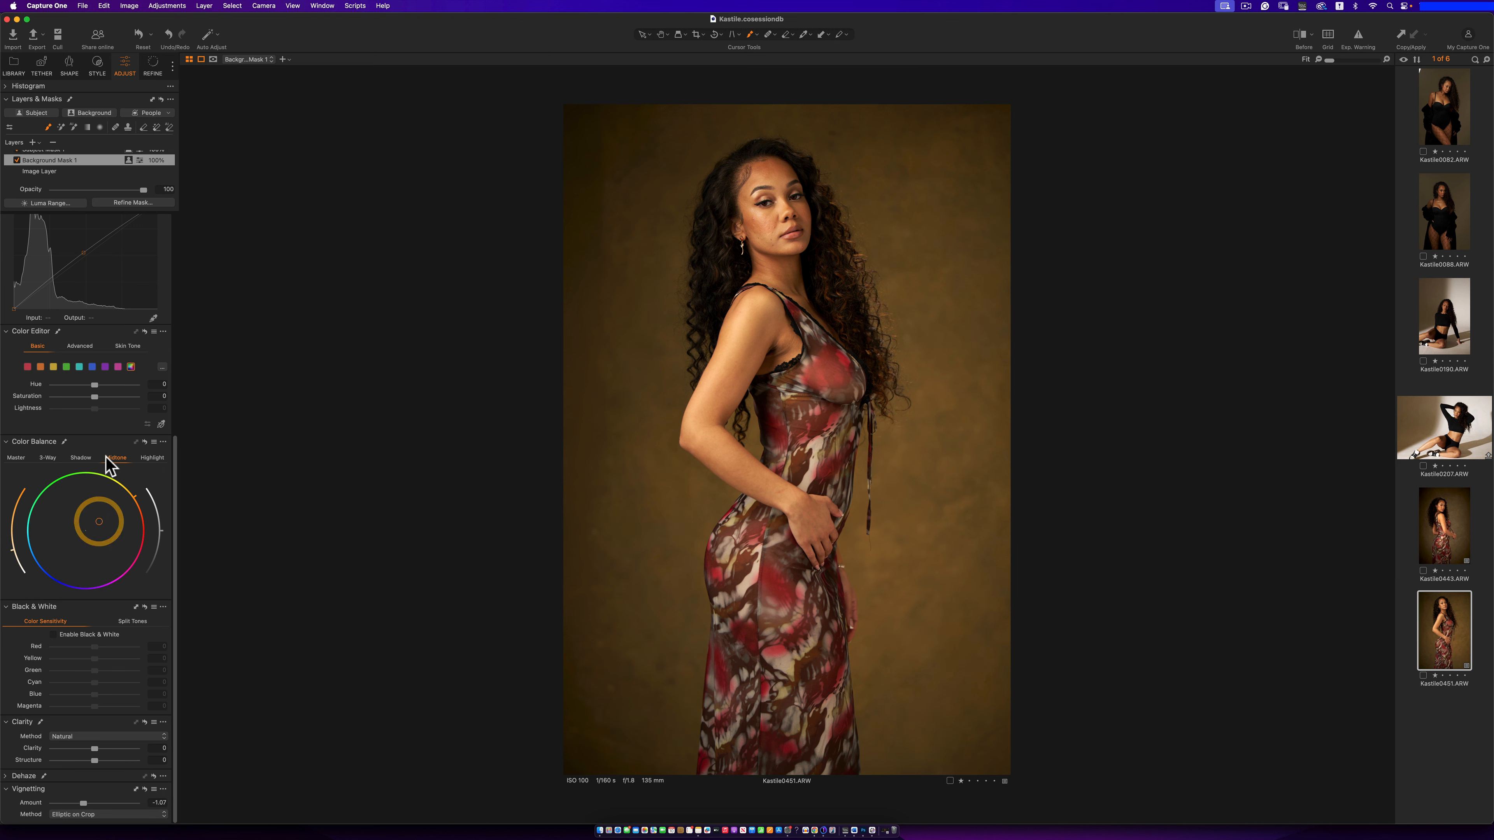
pyautogui.click(80, 457)
pyautogui.moveTo(83, 529)
pyautogui.mouseDown()
pyautogui.moveTo(70, 538)
pyautogui.moveTo(113, 507)
pyautogui.moveTo(81, 527)
pyautogui.mouseUp()
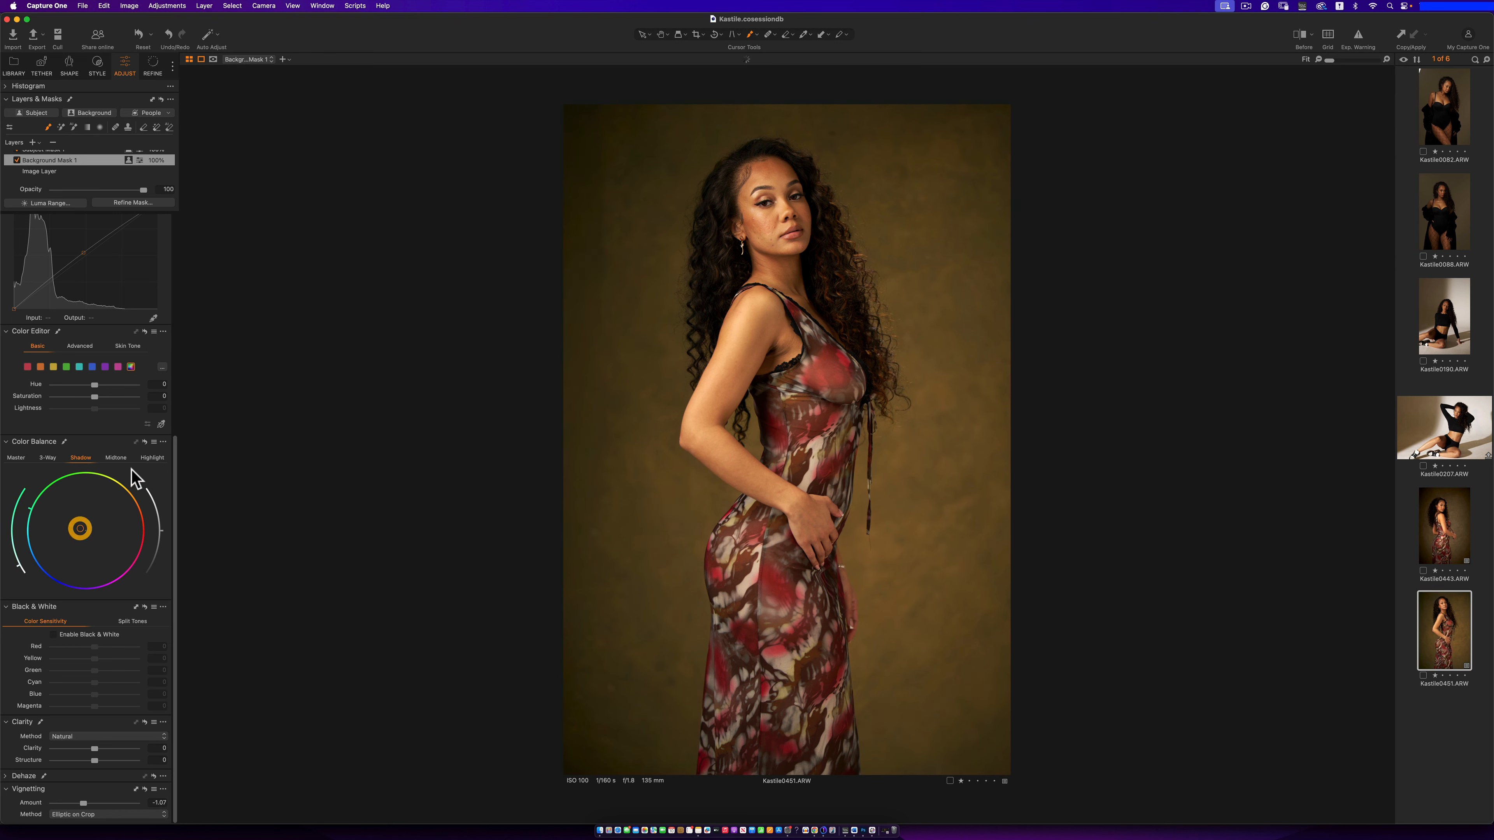
# Tint the Background mask's highlights blue and fine-tune the lightness of its tonal ranges in the 3-way color balance
pyautogui.click(144, 458)
pyautogui.moveTo(68, 545)
pyautogui.mouseDown()
pyautogui.moveTo(40, 560)
pyautogui.moveTo(70, 549)
pyautogui.mouseUp()
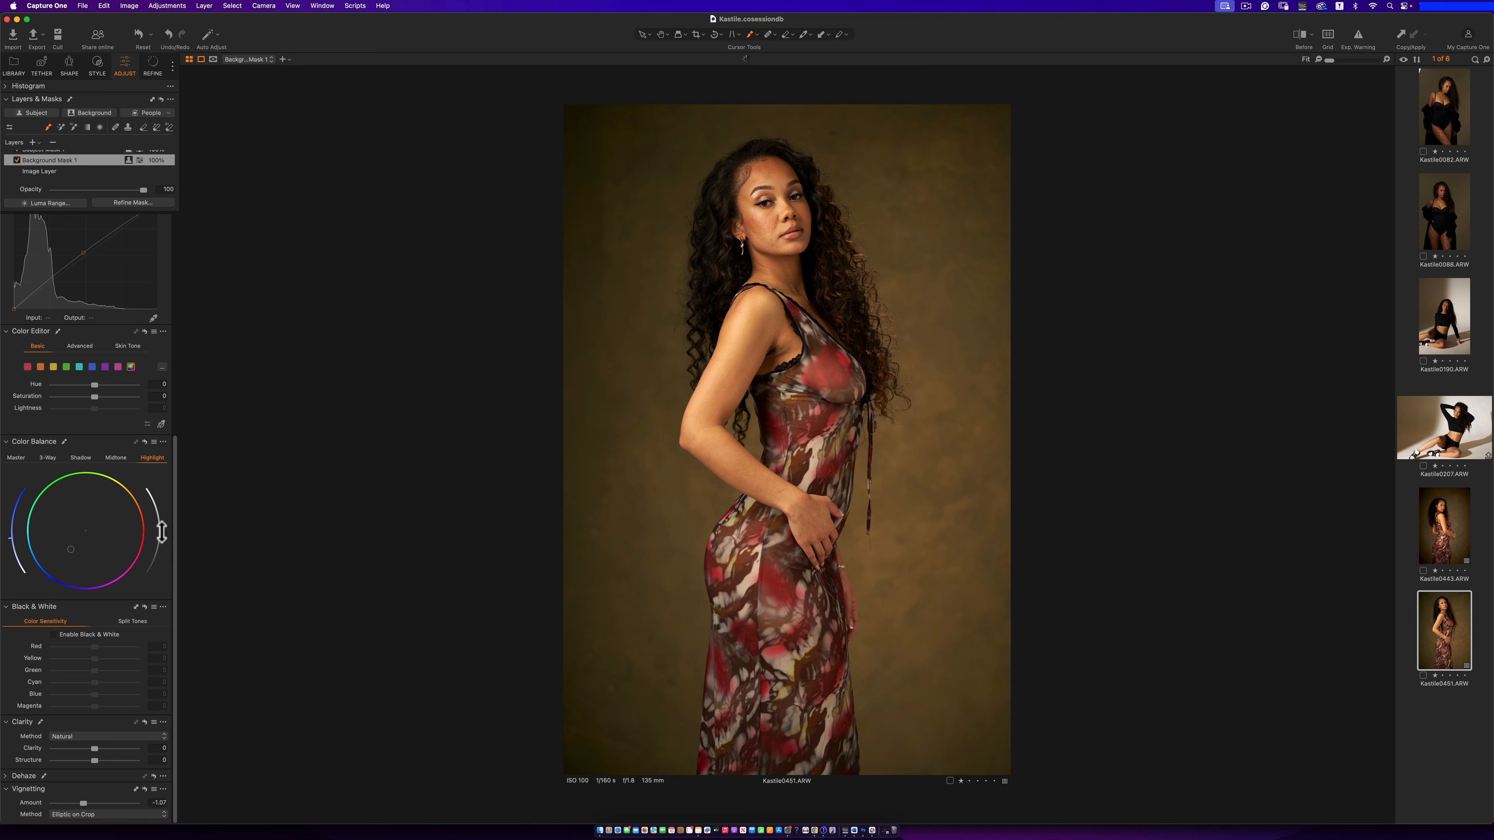
pyautogui.moveTo(161, 531); pyautogui.dragTo(157, 553)
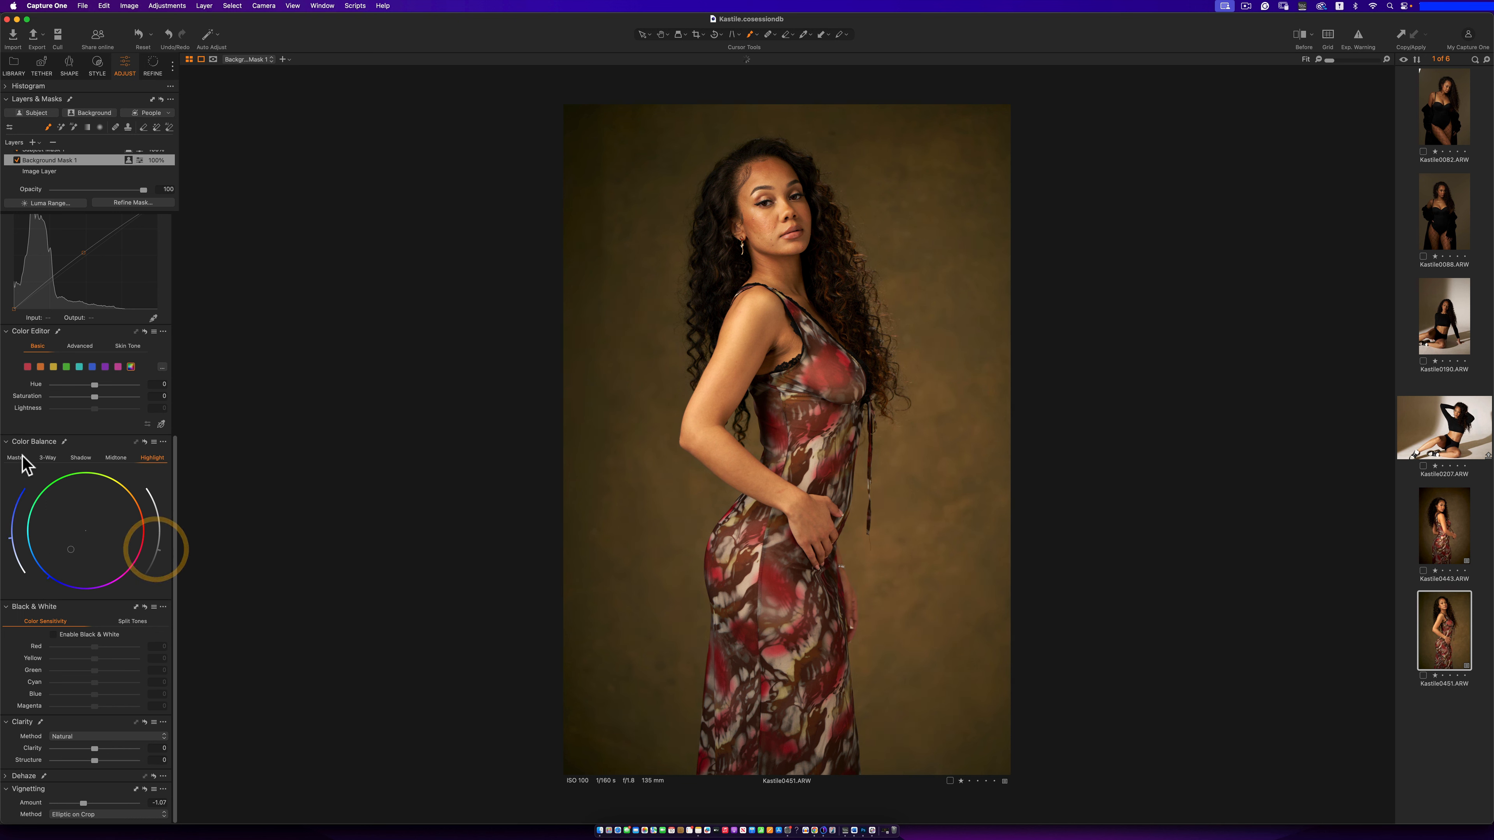
pyautogui.click(48, 458)
pyautogui.moveTo(122, 506)
pyautogui.mouseDown()
pyautogui.moveTo(127, 486)
pyautogui.moveTo(123, 499)
pyautogui.mouseUp()
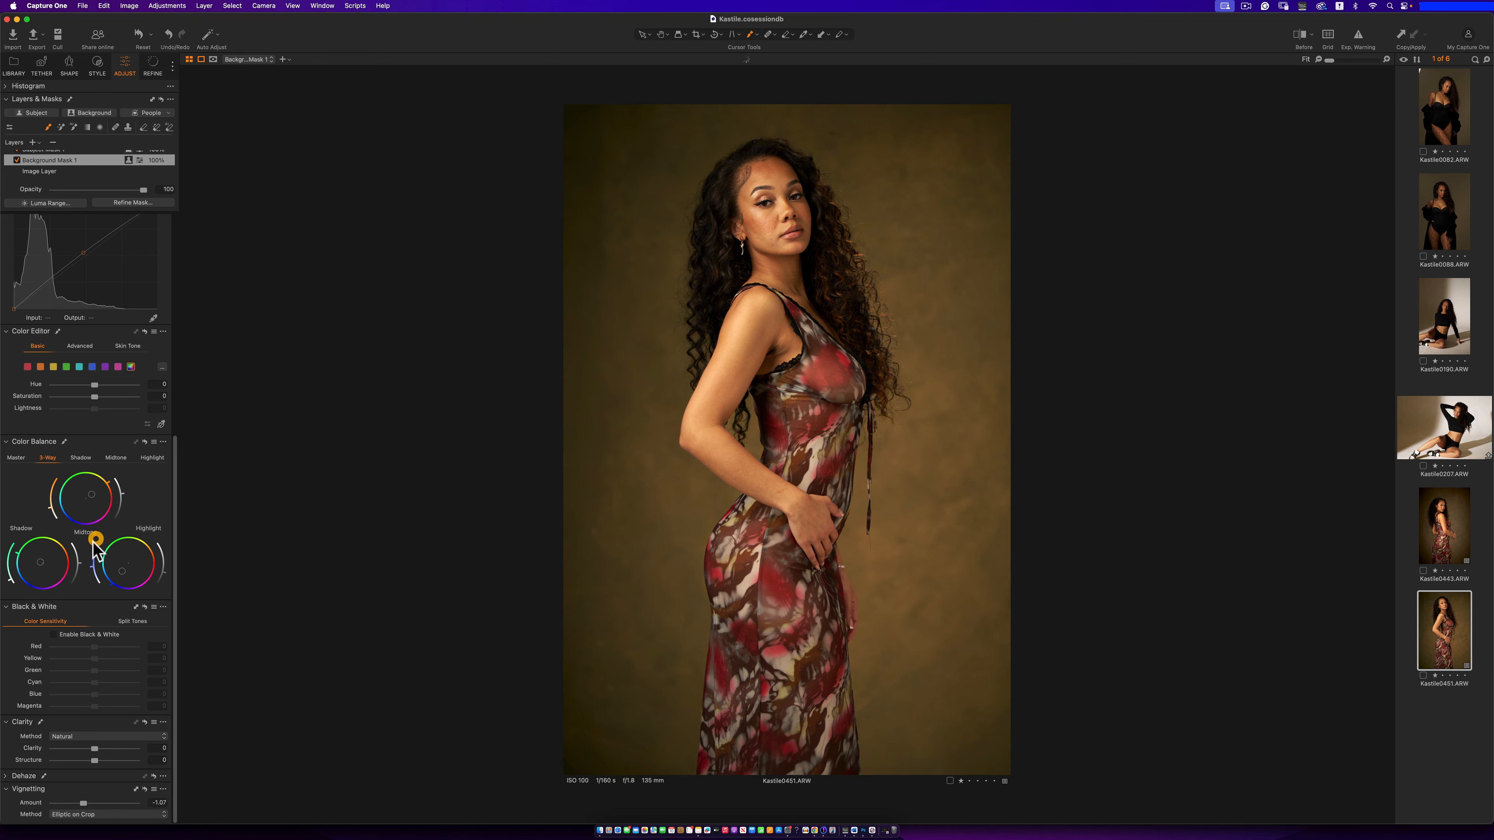
pyautogui.moveTo(79, 564); pyautogui.dragTo(164, 563)
# Strongly reduce the Background mask's structure with clarity kept at 0, and compare the portrait with its before view
pyautogui.moveTo(101, 746); pyautogui.dragTo(56, 758)
pyautogui.doubleClick(86, 749)
pyautogui.click(1302, 37)
pyautogui.click(1302, 36)
# Copy the adjustments of Kastile0443.ARW onto a fully reset Kastile0451.ARW and compare the result with its before view
pyautogui.click(1445, 529)
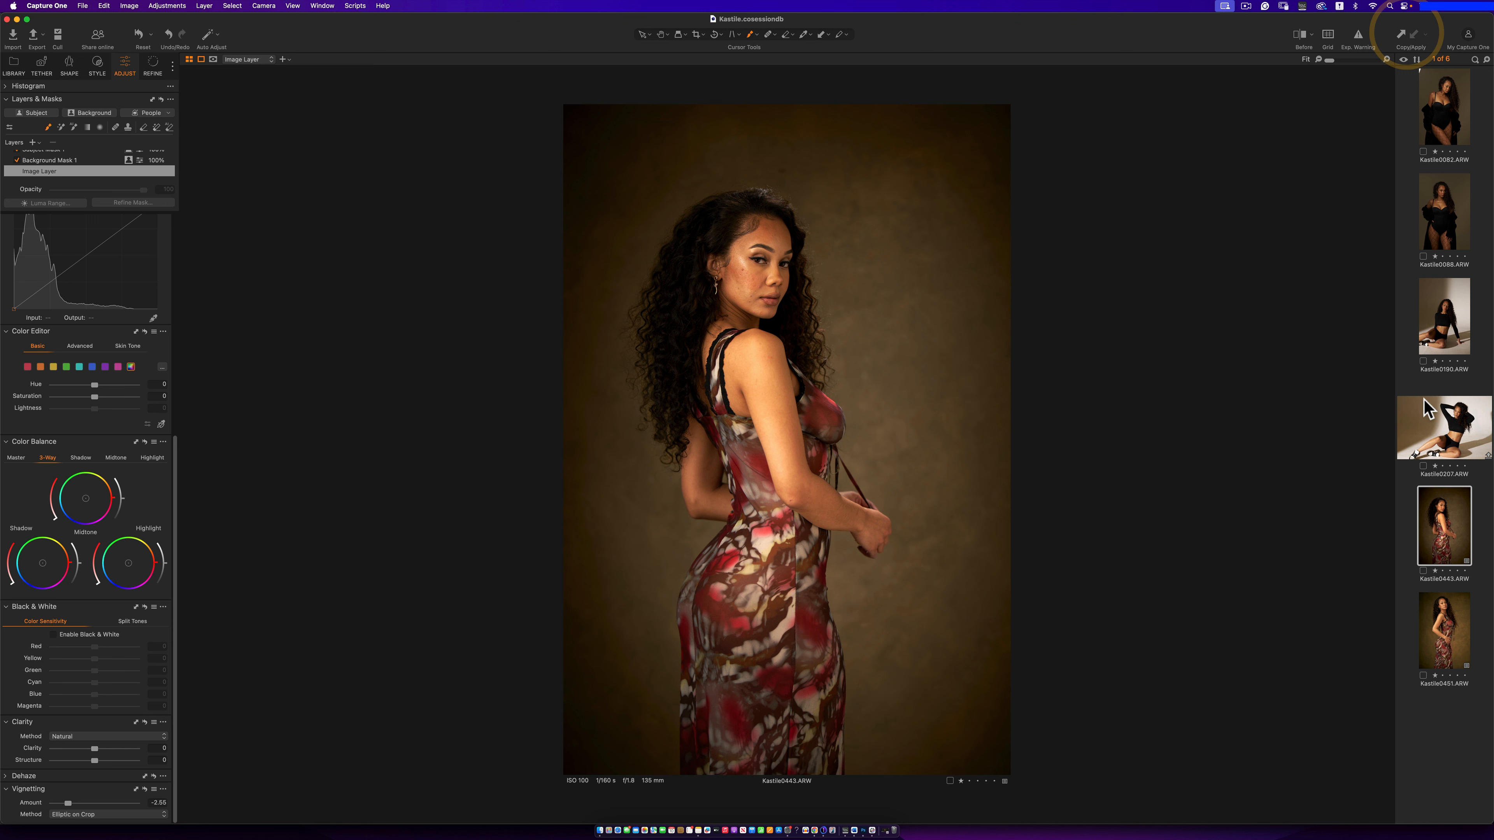
pyautogui.press('super+shift+c')
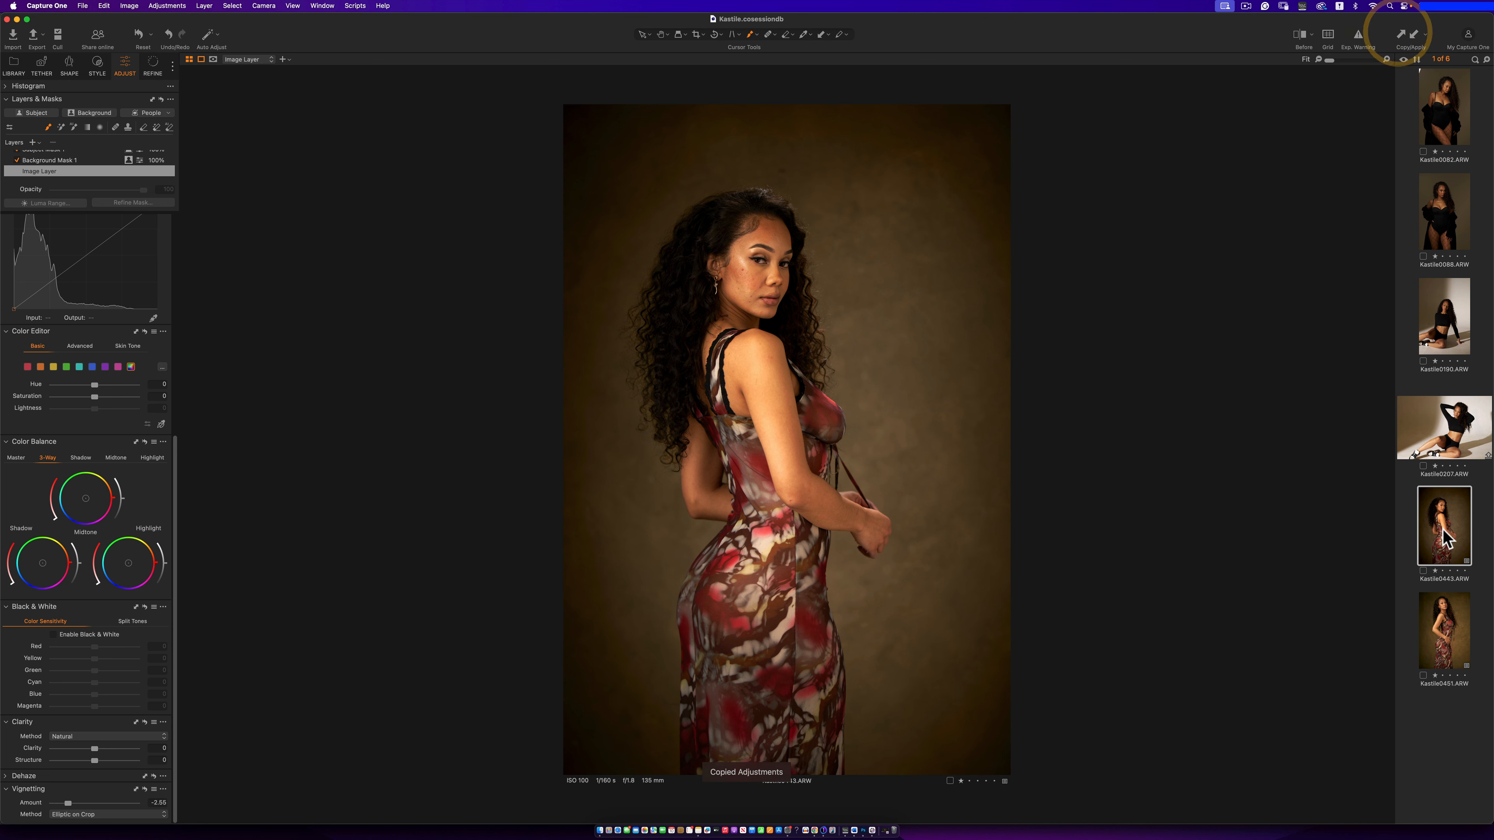
pyautogui.click(1452, 646)
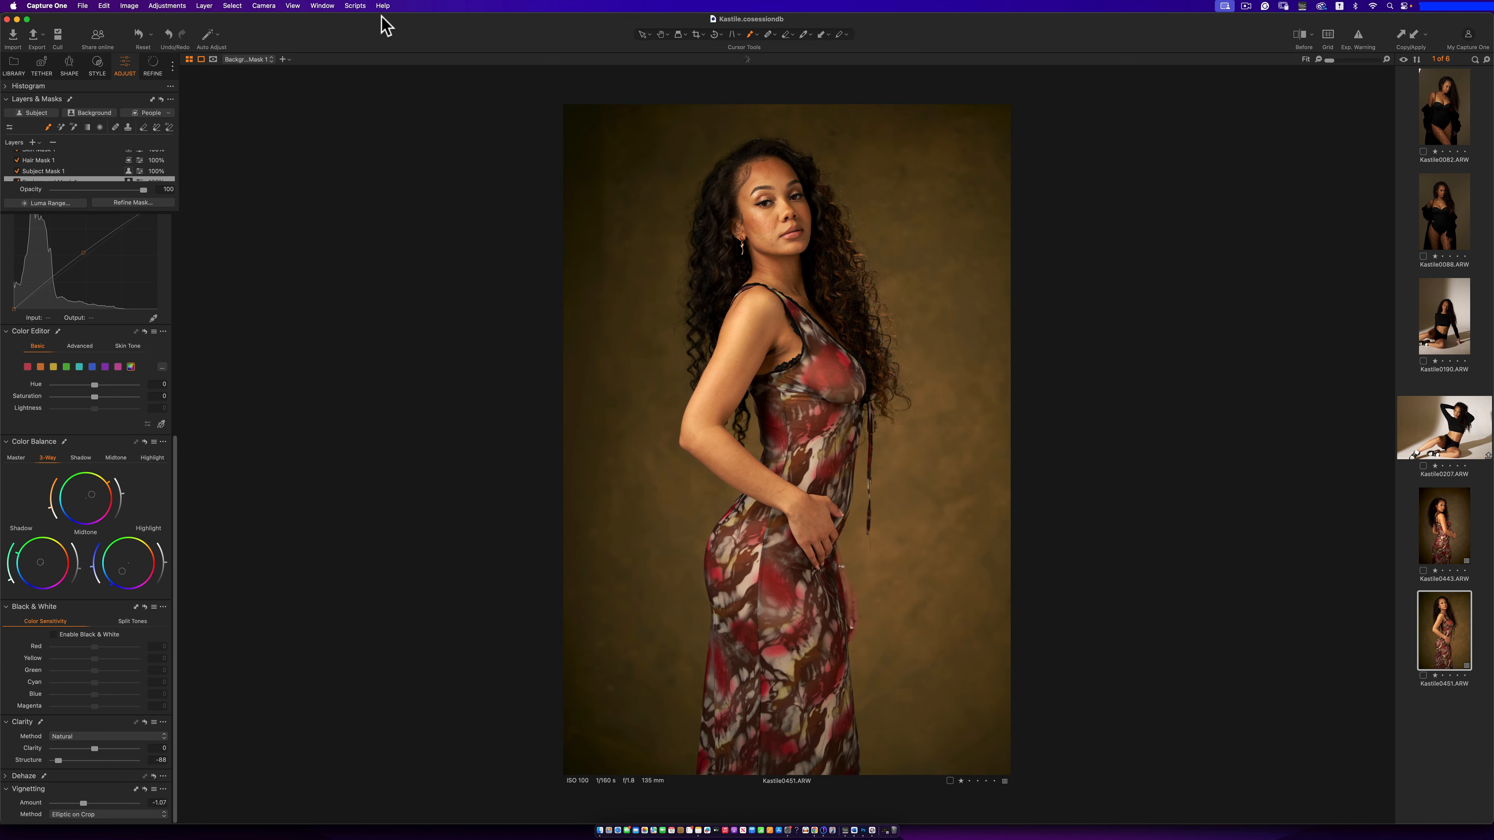
pyautogui.click(140, 35)
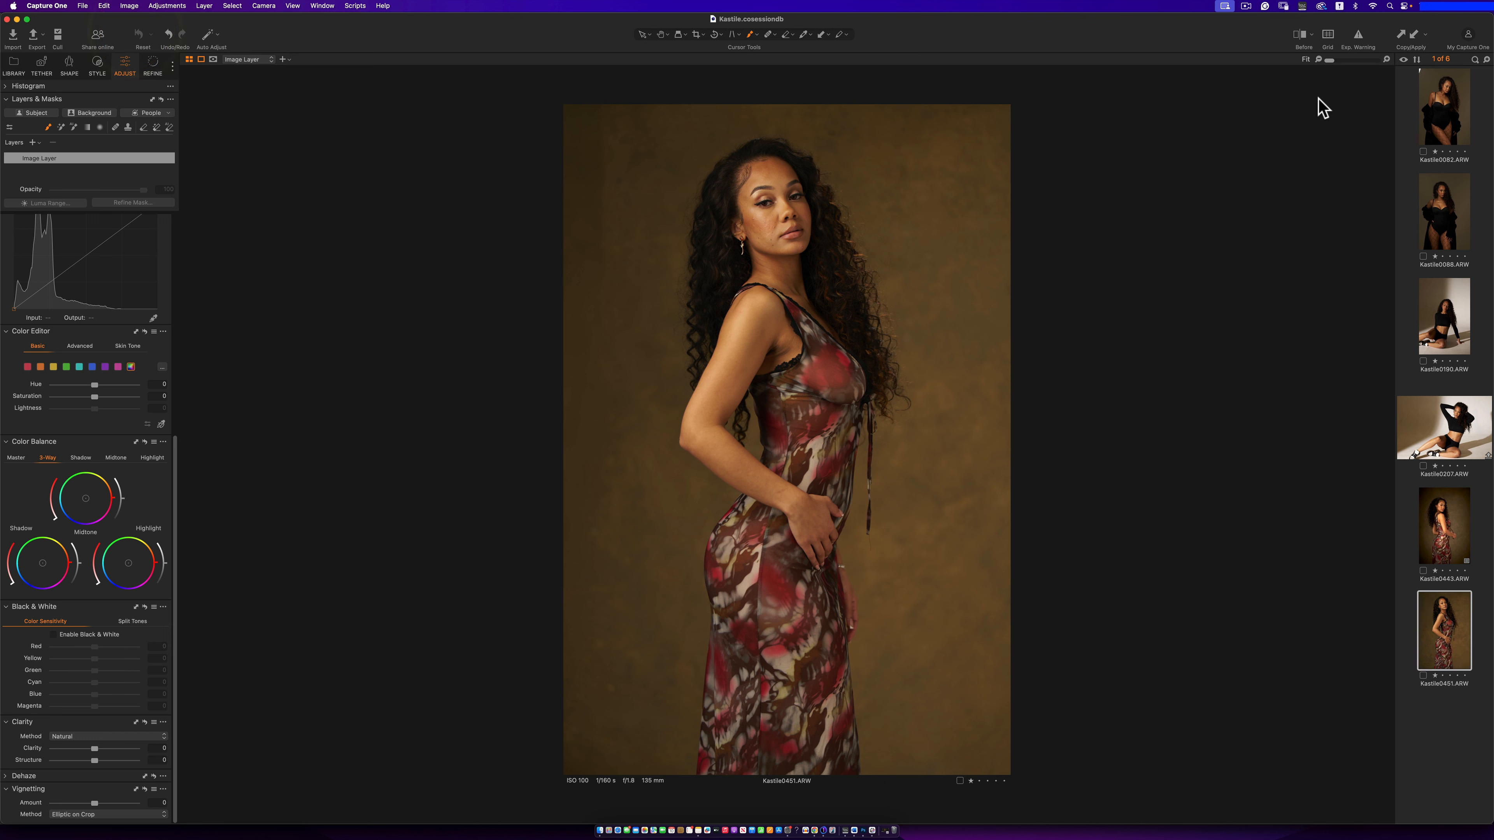
pyautogui.click(1415, 35)
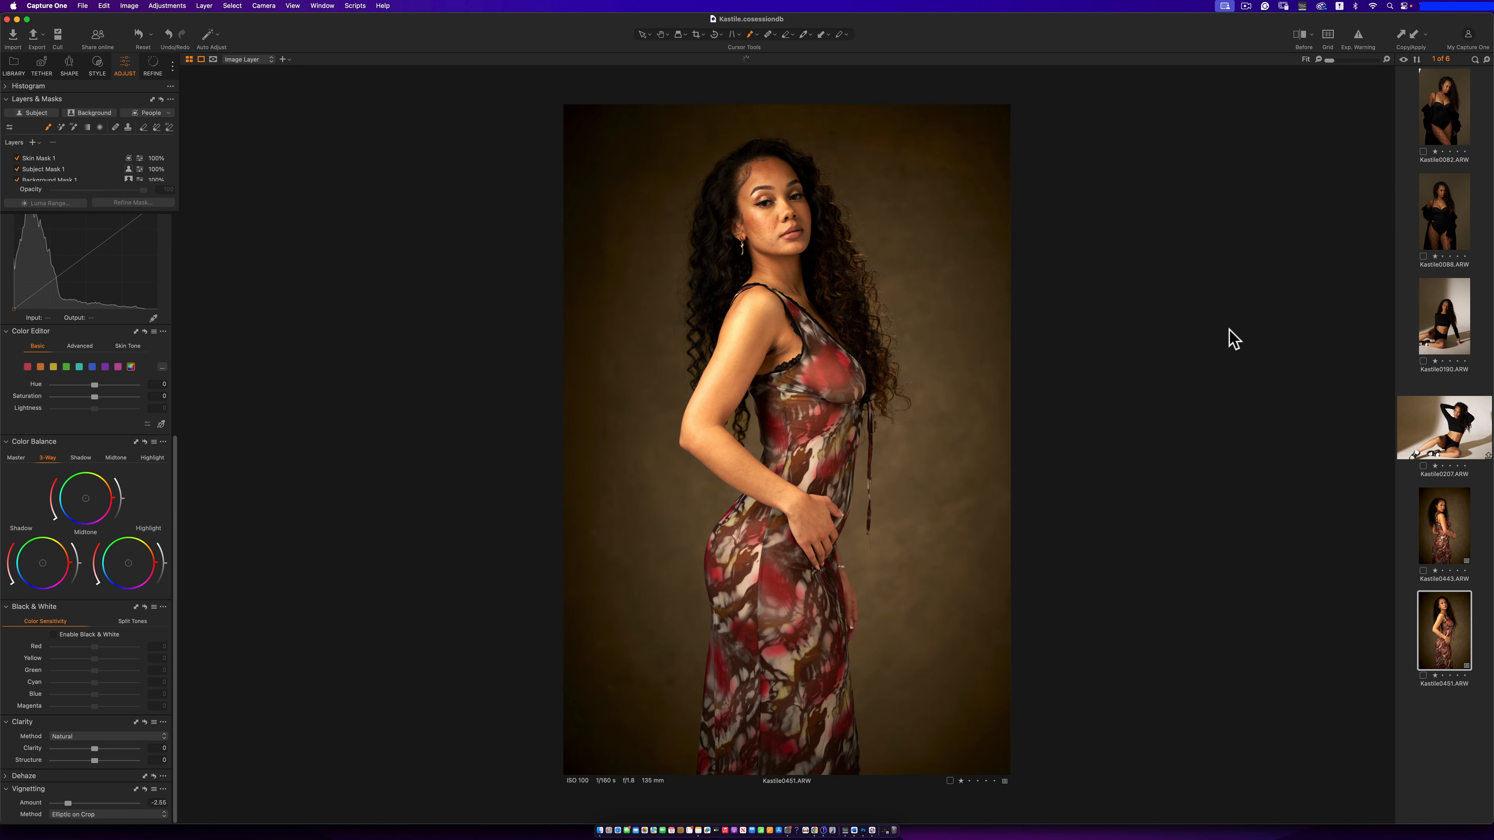
pyautogui.click(1298, 35)
pyautogui.click(1296, 35)
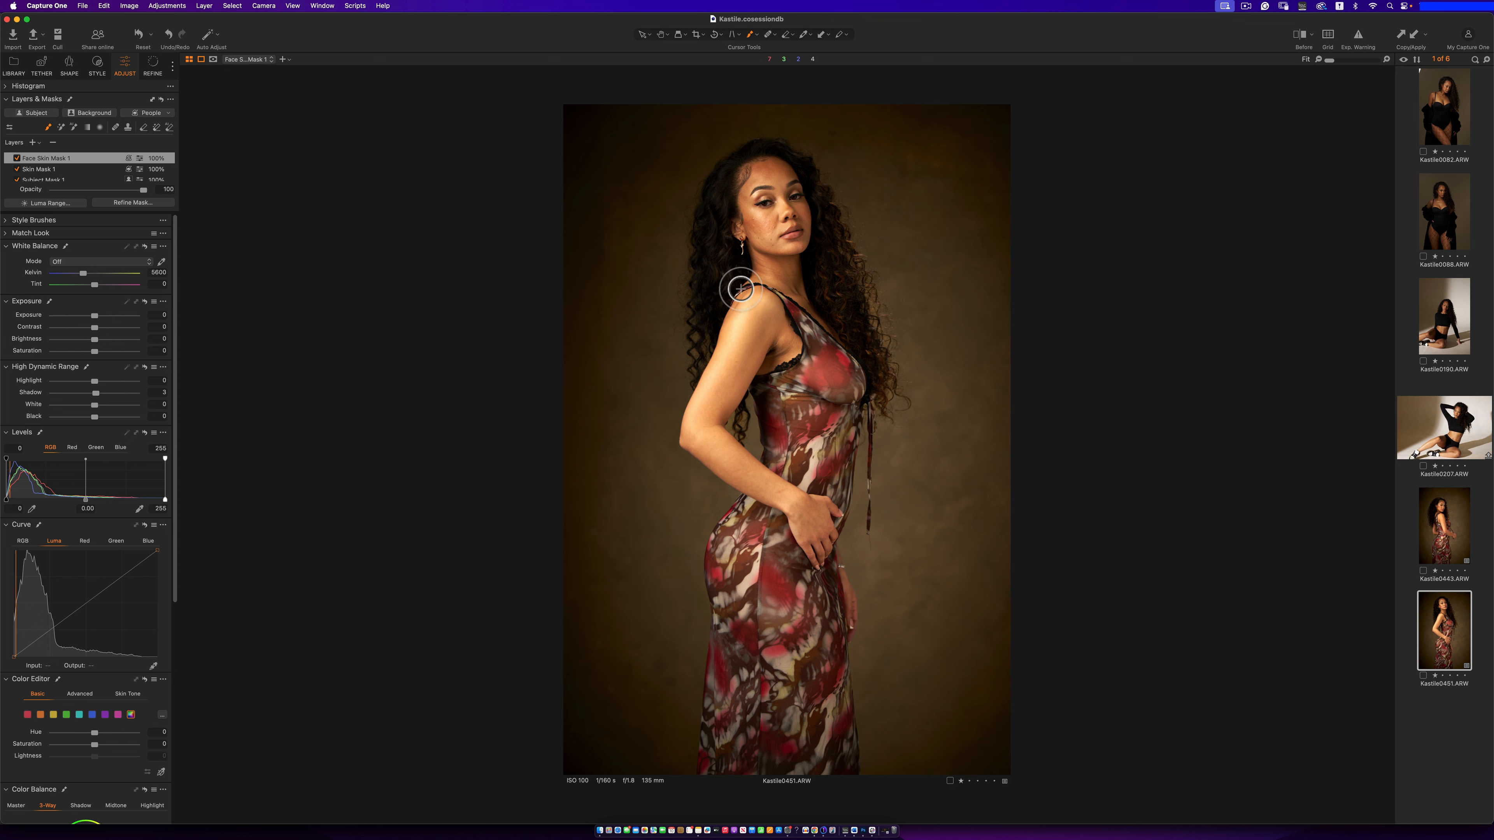
# Try different opacities on the Background mask and return it to 100
pyautogui.click(45, 177)
pyautogui.scroll(-2, 50, 171)
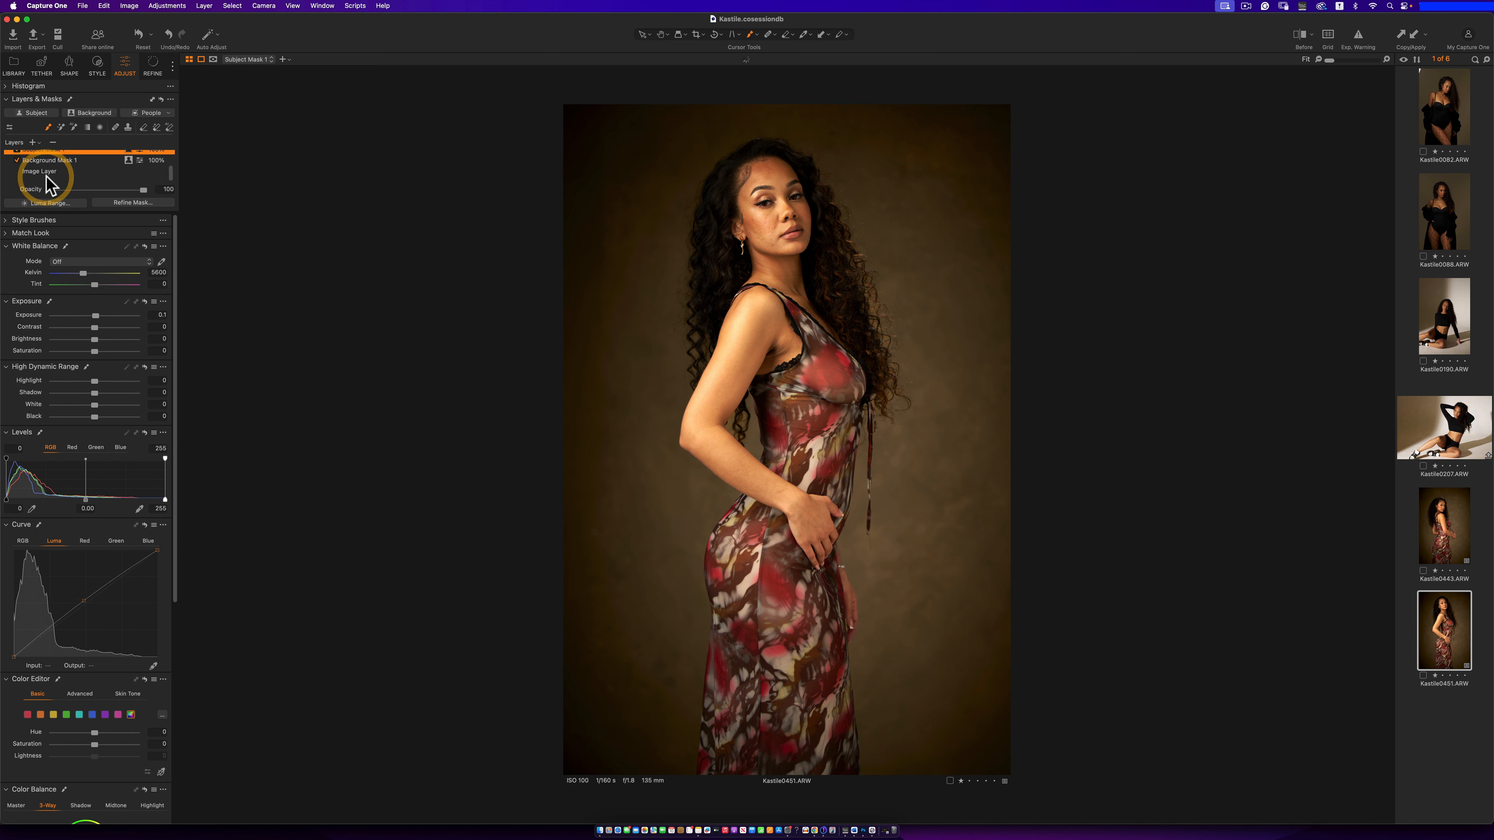
pyautogui.click(53, 161)
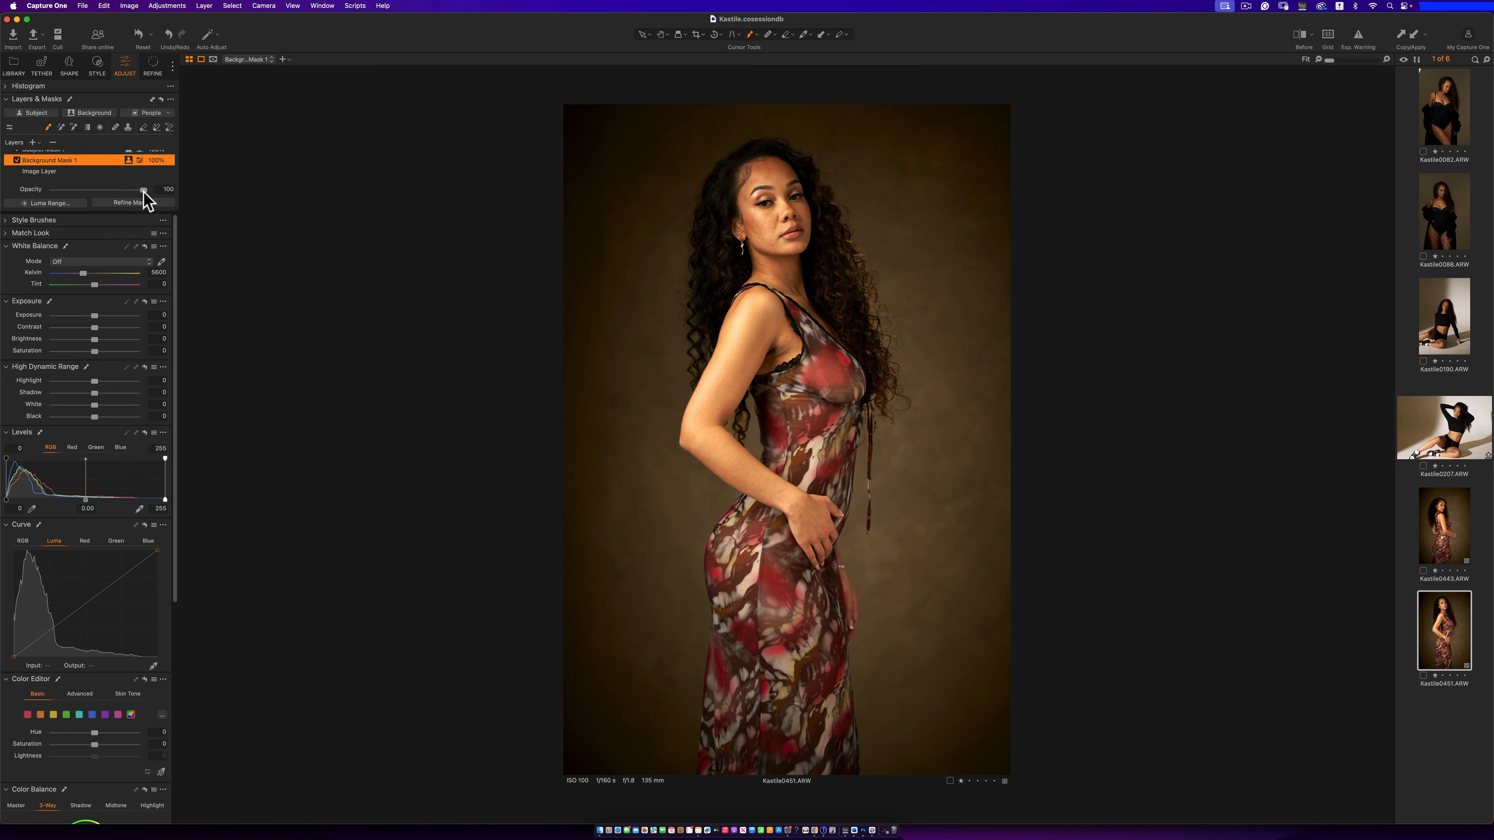
pyautogui.moveTo(144, 191); pyautogui.dragTo(281, 201)
# Reduce the Subject mask's opacity to 78
pyautogui.scroll(2, 65, 170)
pyautogui.click(58, 169)
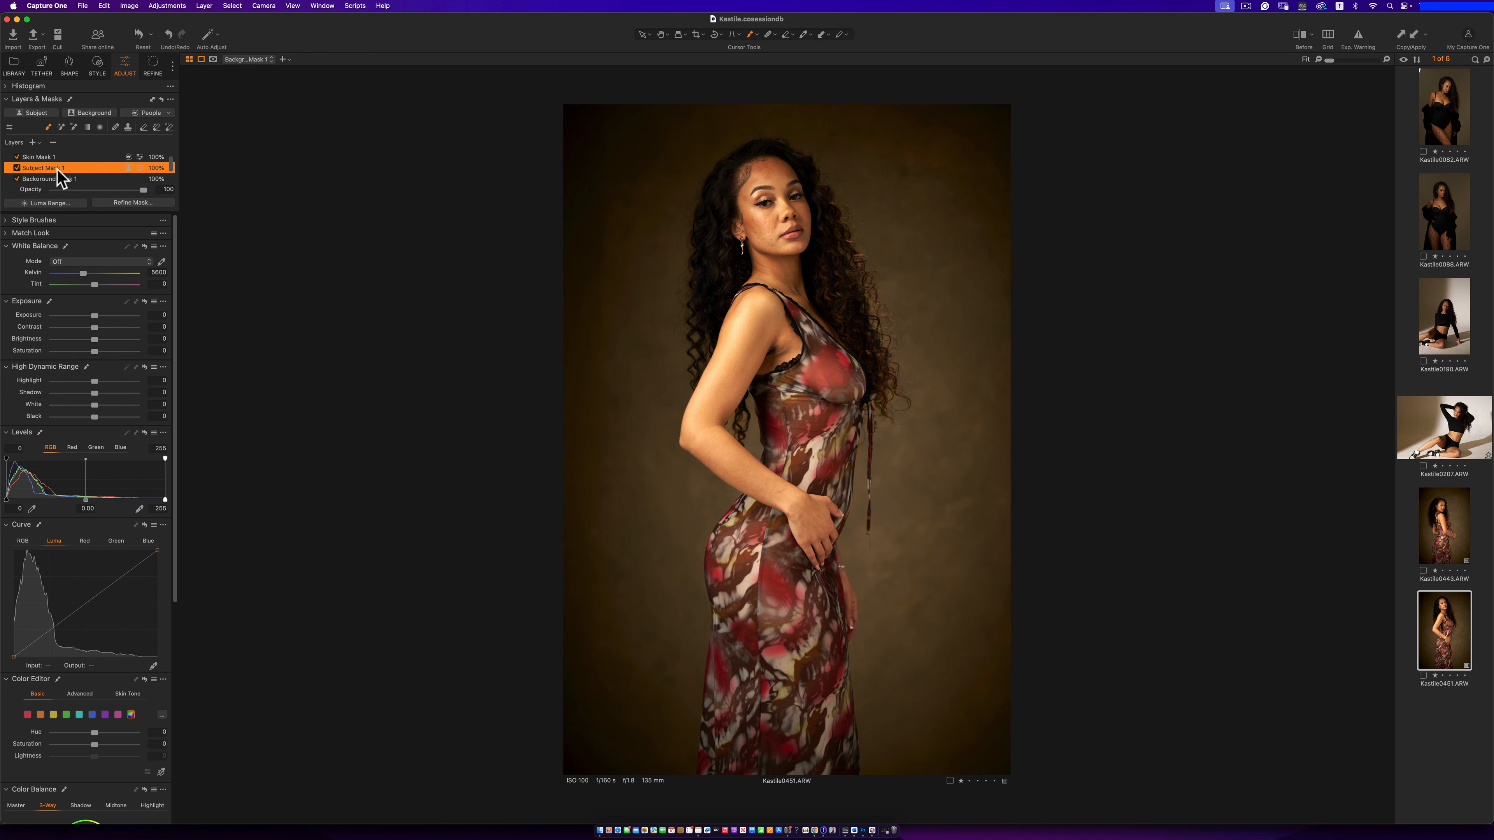
pyautogui.moveTo(147, 191)
pyautogui.mouseDown()
pyautogui.moveTo(61, 187)
pyautogui.moveTo(137, 183)
pyautogui.mouseUp()
pyautogui.click(119, 190)
pyautogui.moveTo(120, 190); pyautogui.dragTo(124, 190)
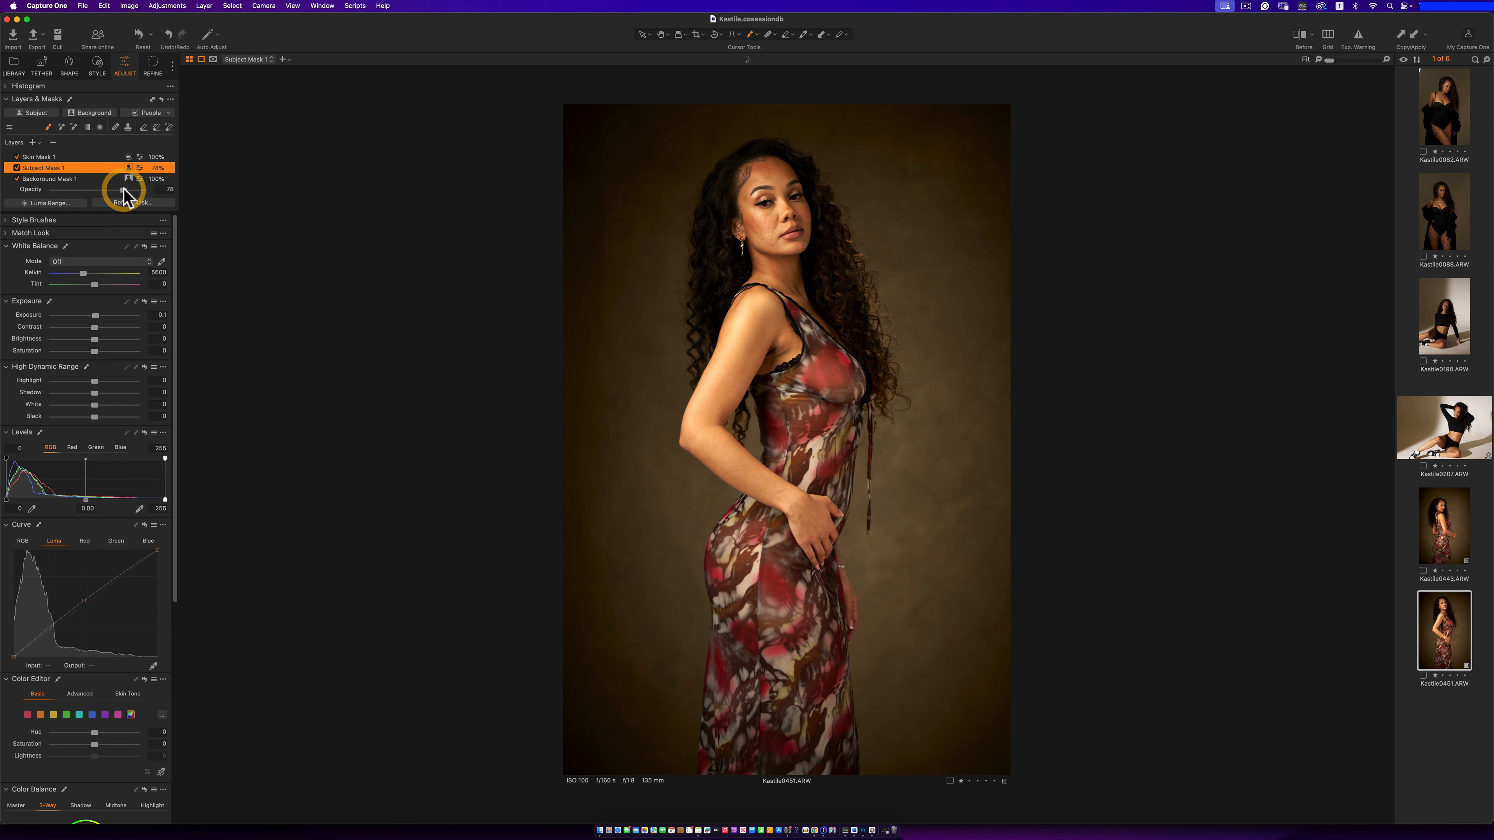